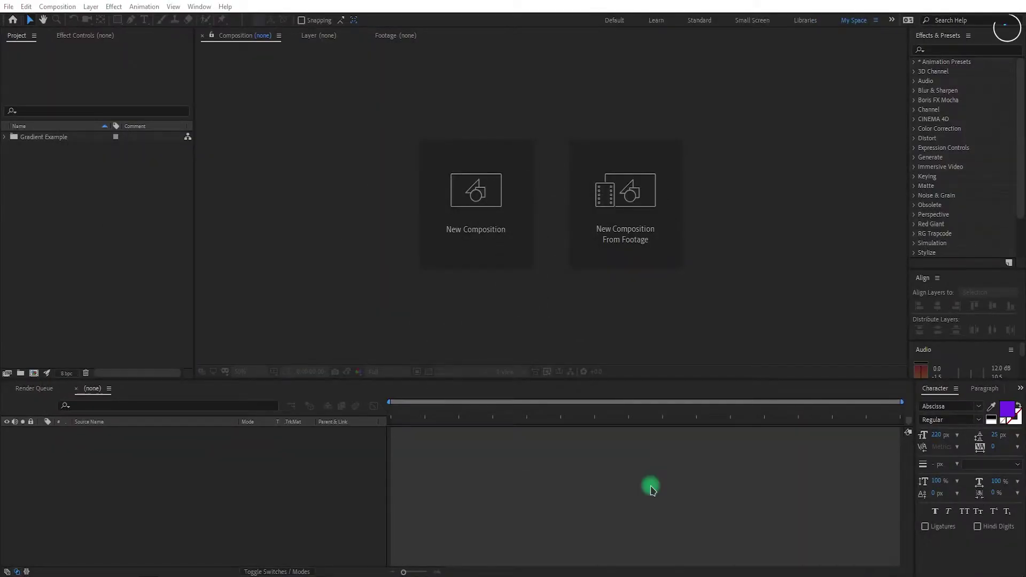
# - Create a composition named "Colorful Text Reveal" at 30 frames per second with a duration of 0:00:05:00
pyautogui.click(480, 218)
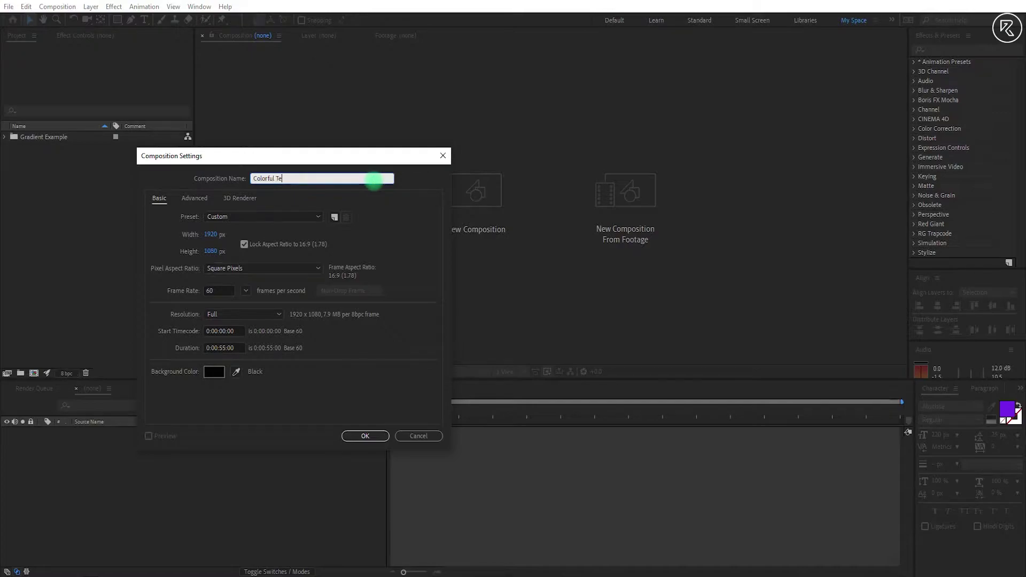
pyautogui.write('Colorful Text Reveal')
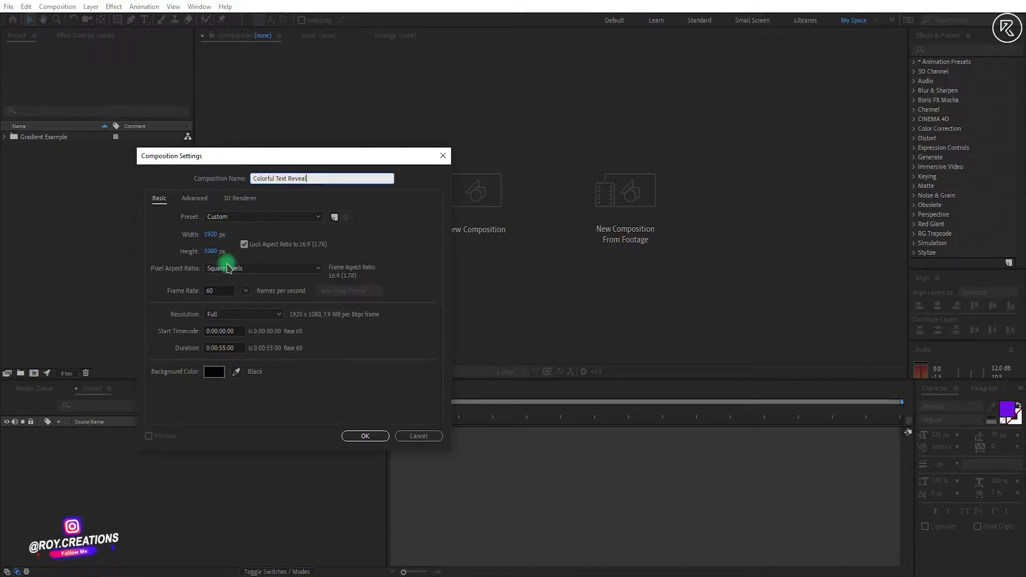
pyautogui.click(245, 291)
pyautogui.click(257, 391)
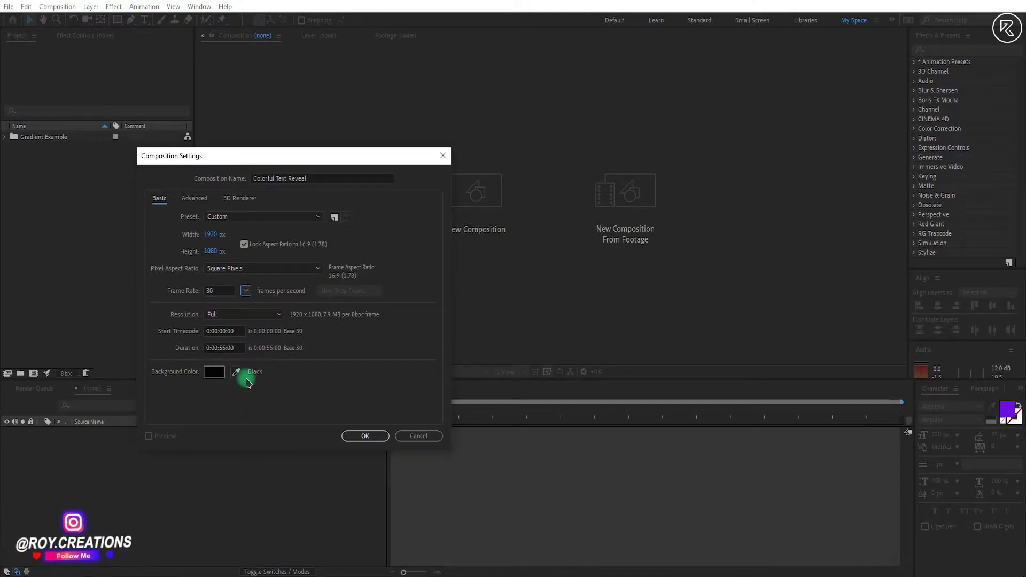
pyautogui.click(222, 348)
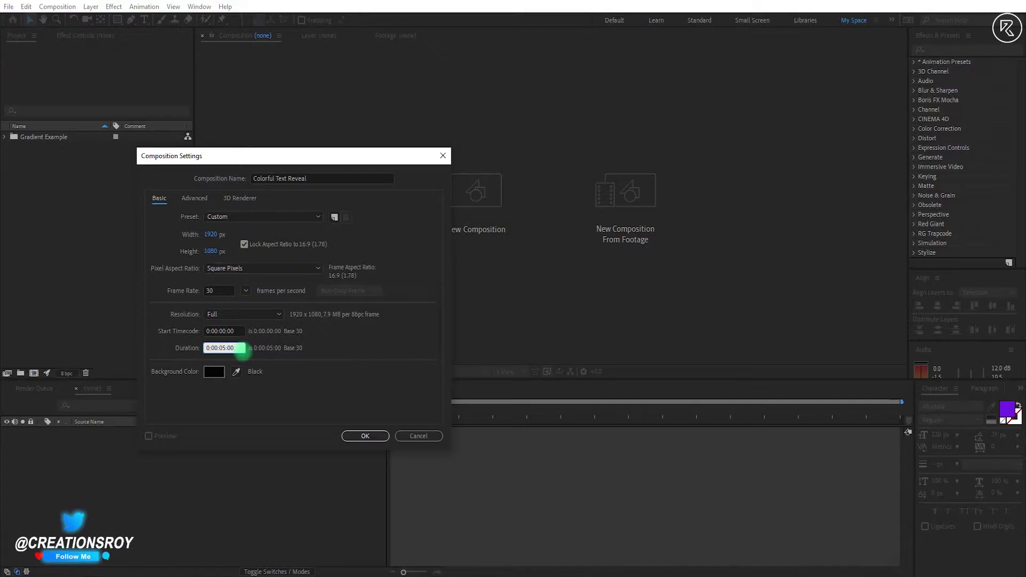
pyautogui.click(380, 436)
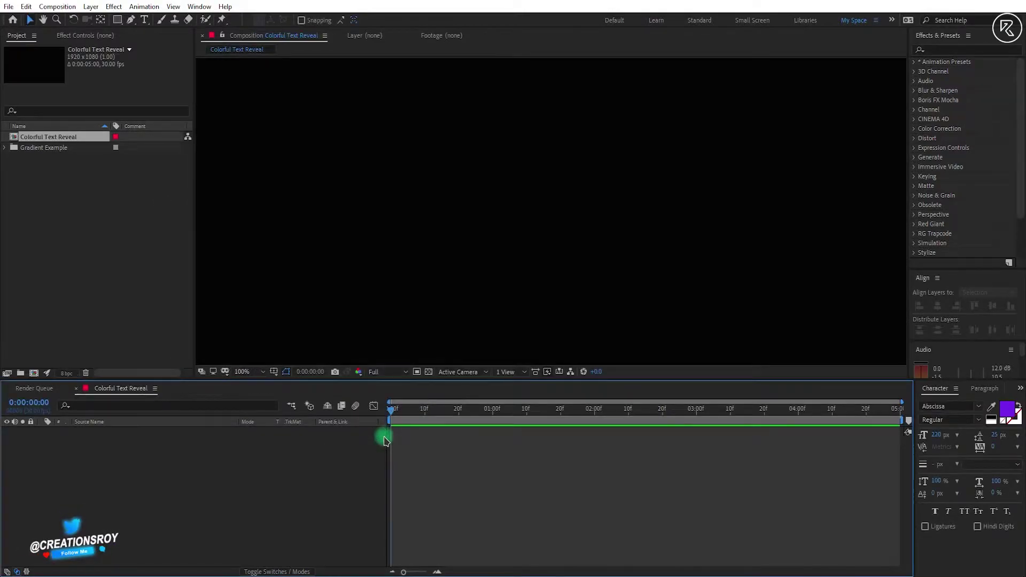
# - Add a text layer reading "Stay Creative" and fit the whole composition in the viewer
pyautogui.click(143, 19)
pyautogui.click(402, 190)
pyautogui.write('Stay Creative')
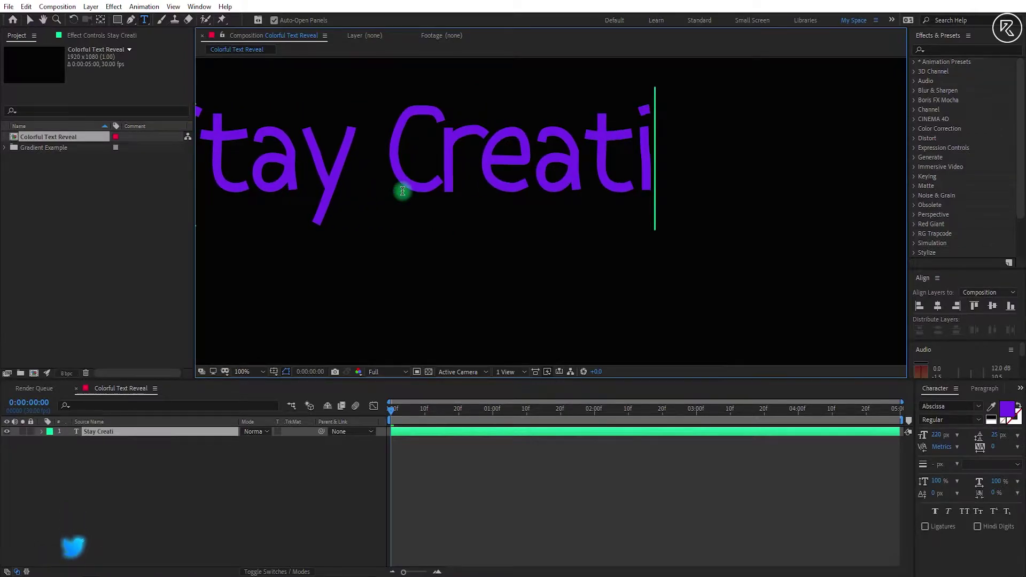
pyautogui.click(29, 19)
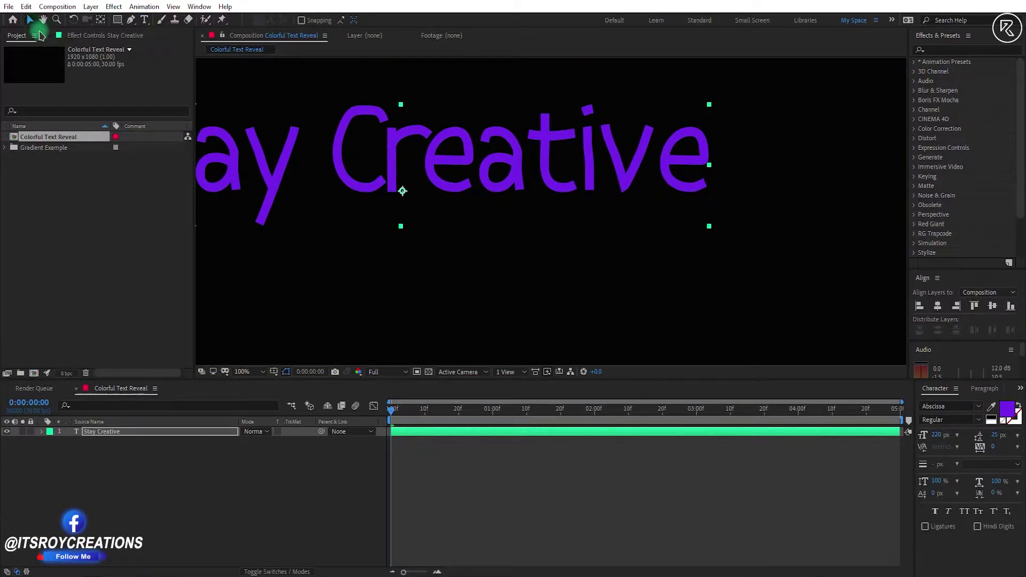
pyautogui.hotkey('shift', '/')
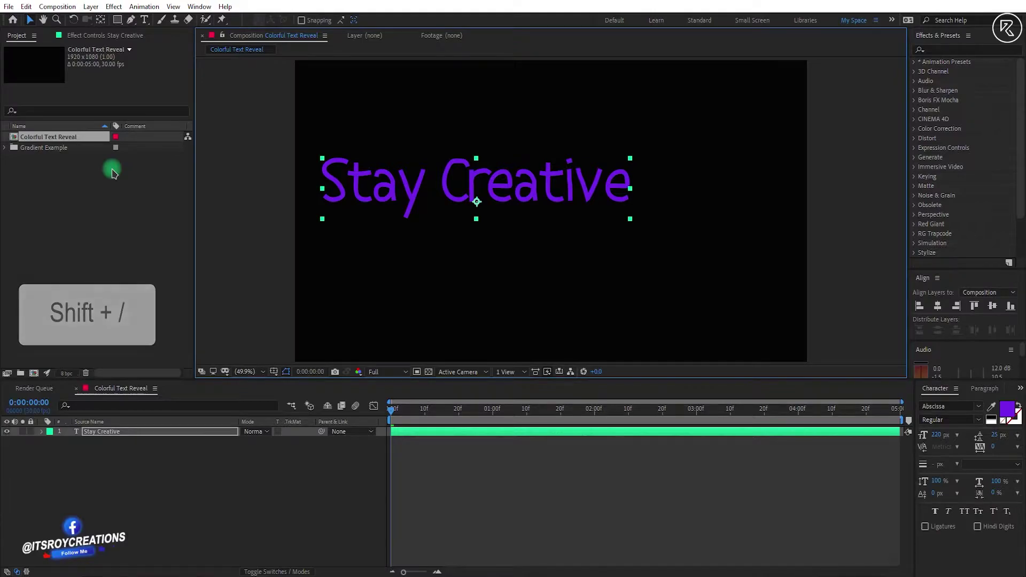
# - Set the text's font to Fira Sans ExtraBold and its size to 140 px
pyautogui.click(942, 405)
pyautogui.write('fira')
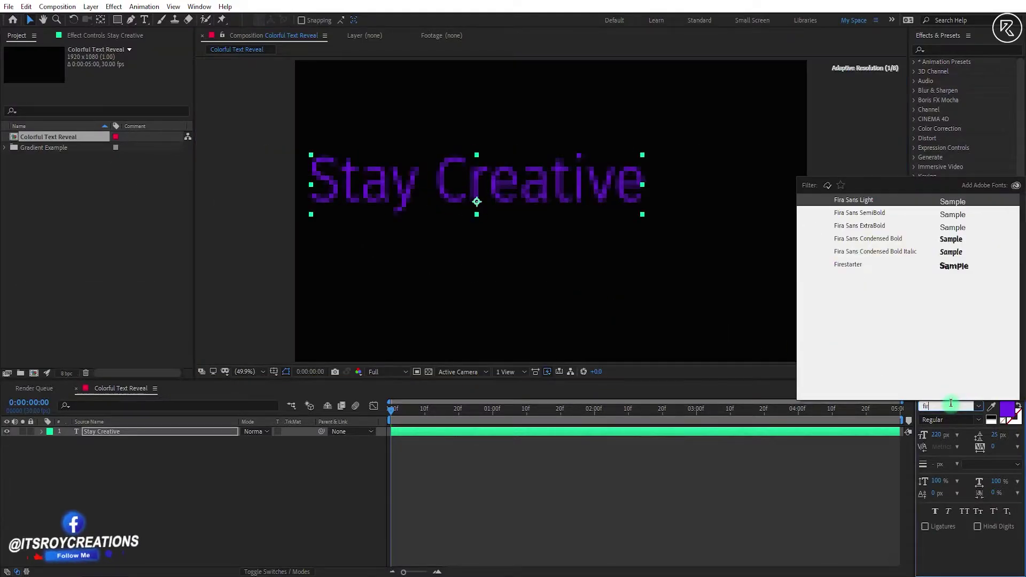
pyautogui.click(877, 226)
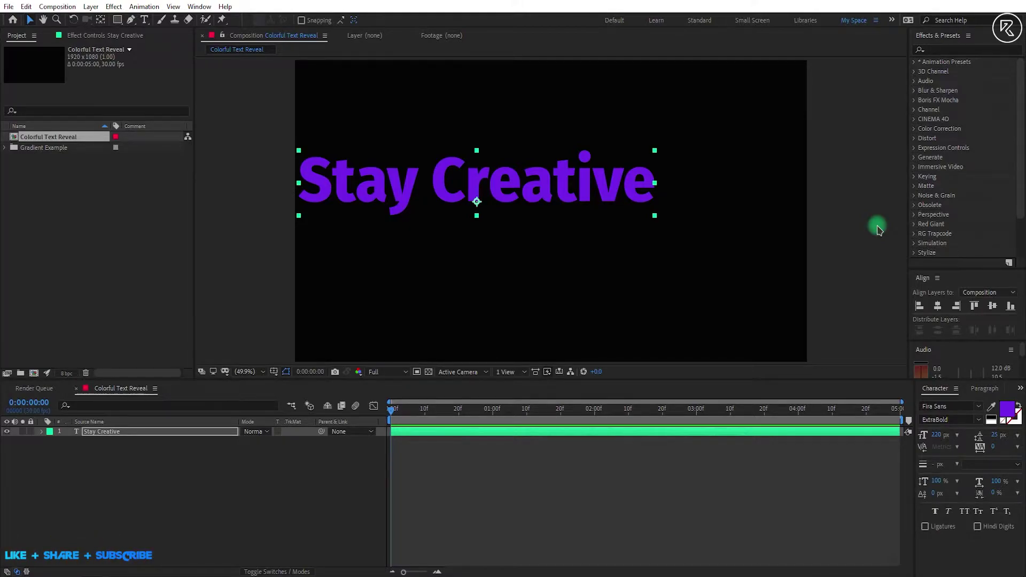
pyautogui.moveTo(936, 435); pyautogui.dragTo(940, 440)
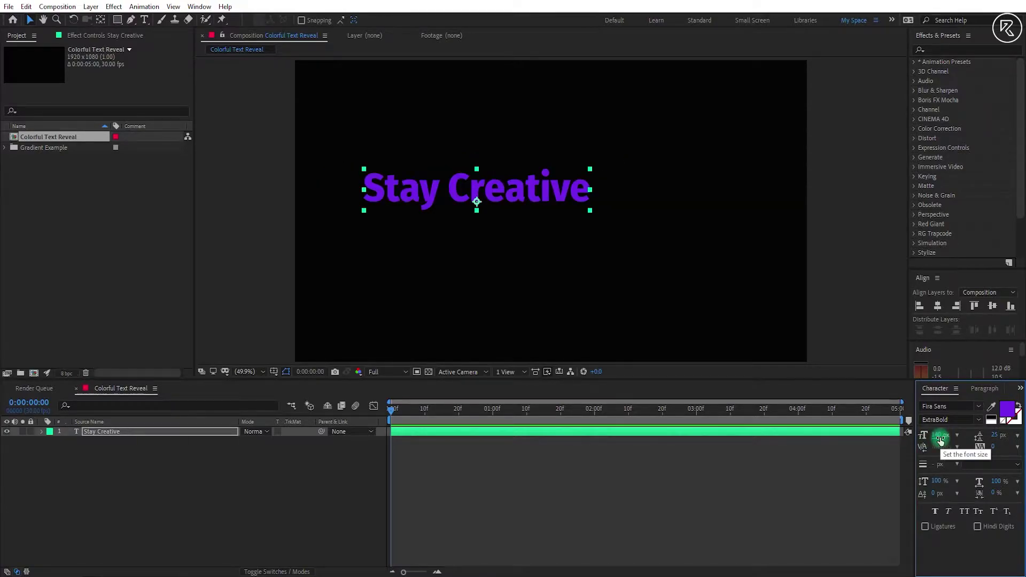
# - Centre the text layer's anchor point on the text and align the layer horizontally and vertically to the composition's centre
pyautogui.click(104, 21)
pyautogui.click(443, 222)
pyautogui.click(937, 305)
pyautogui.click(992, 306)
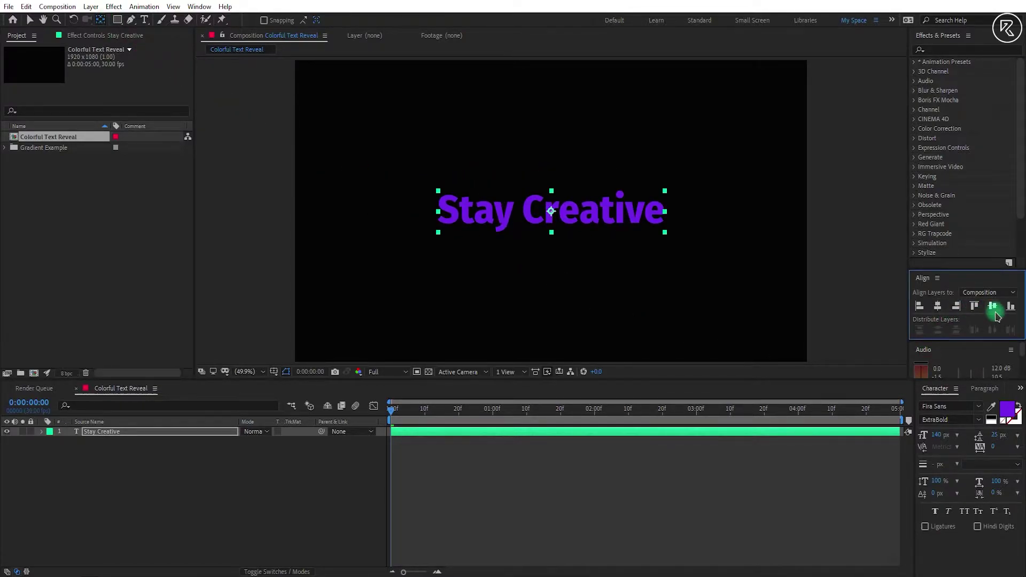
pyautogui.click(930, 339)
# - Add an Opacity animator to the "Stay Creative" text layer
pyautogui.click(41, 431)
pyautogui.click(310, 442)
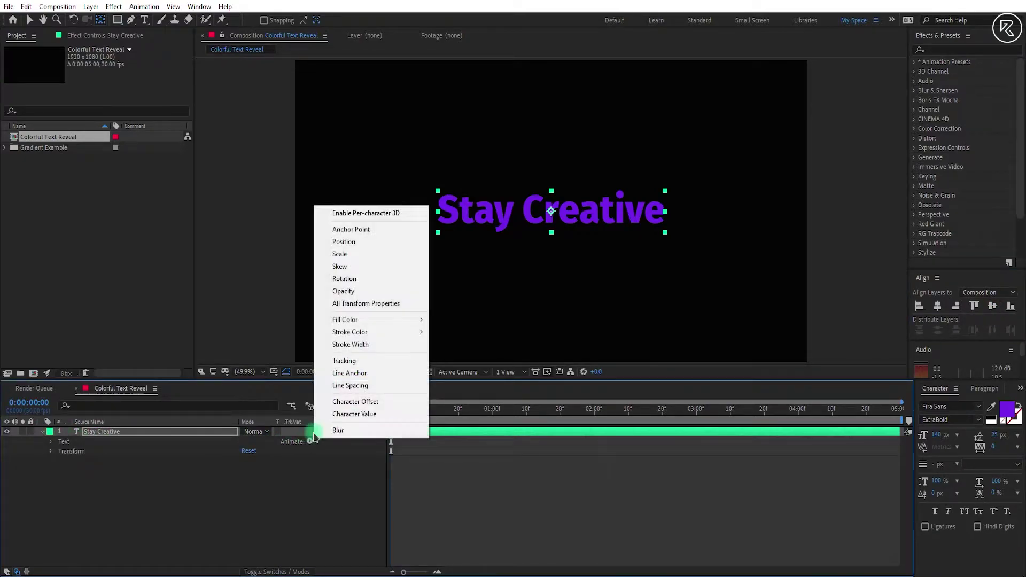
pyautogui.click(371, 291)
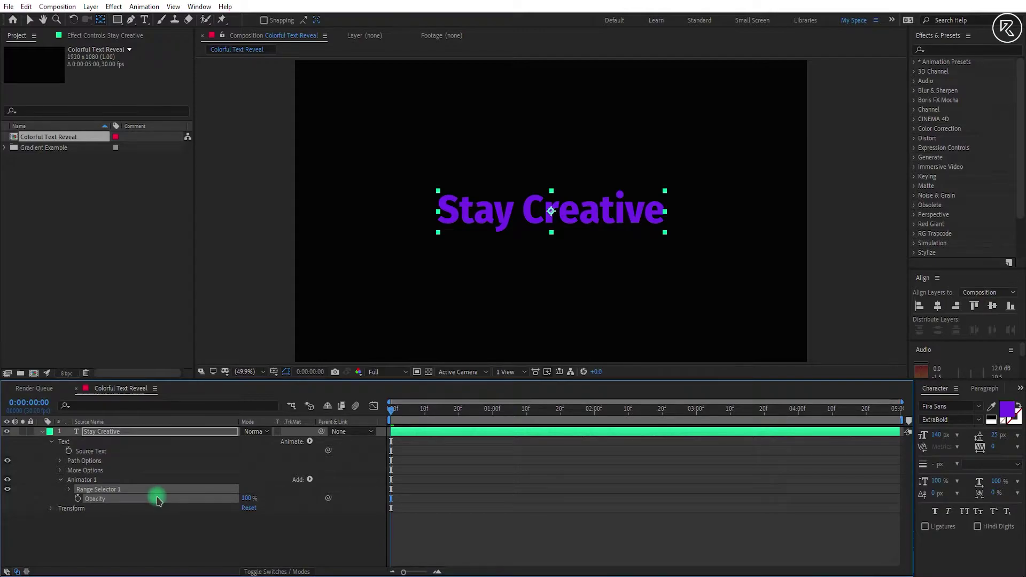
# - Keyframe the range selector's Offset at -100% at 0:00:00:17
pyautogui.moveTo(393, 414); pyautogui.dragTo(448, 411)
pyautogui.click(348, 444)
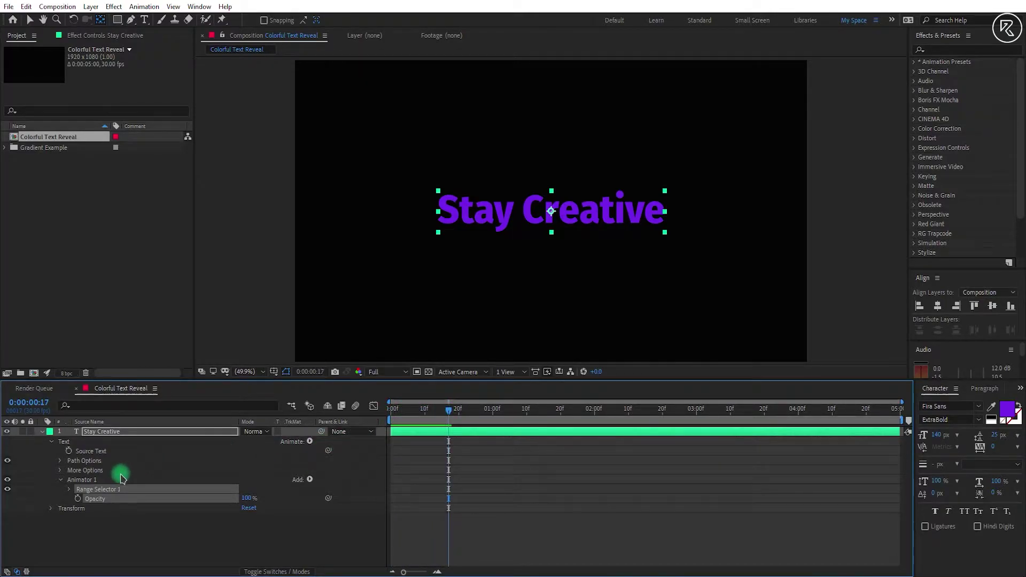
pyautogui.click(68, 489)
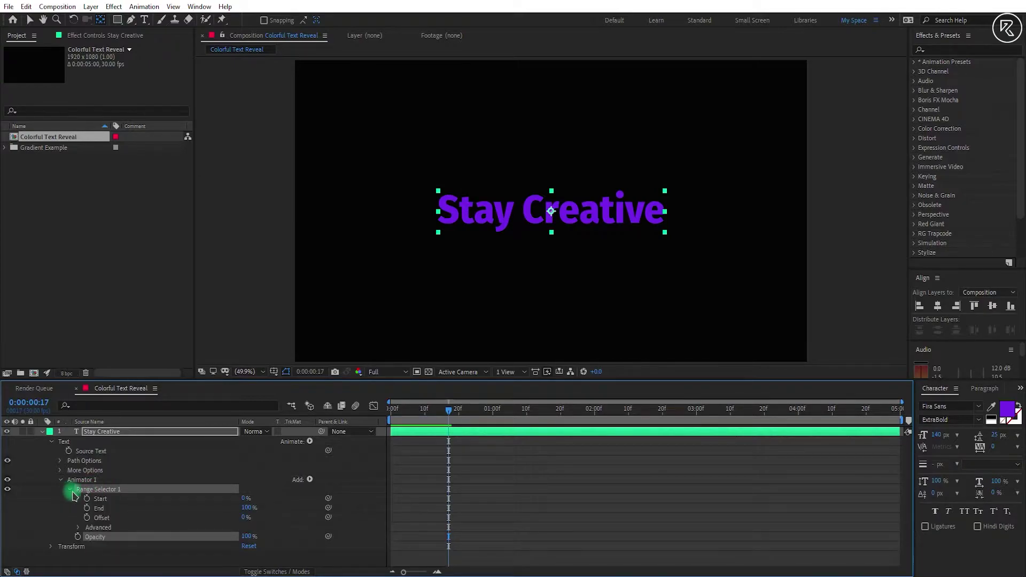
pyautogui.moveTo(247, 521); pyautogui.dragTo(159, 526)
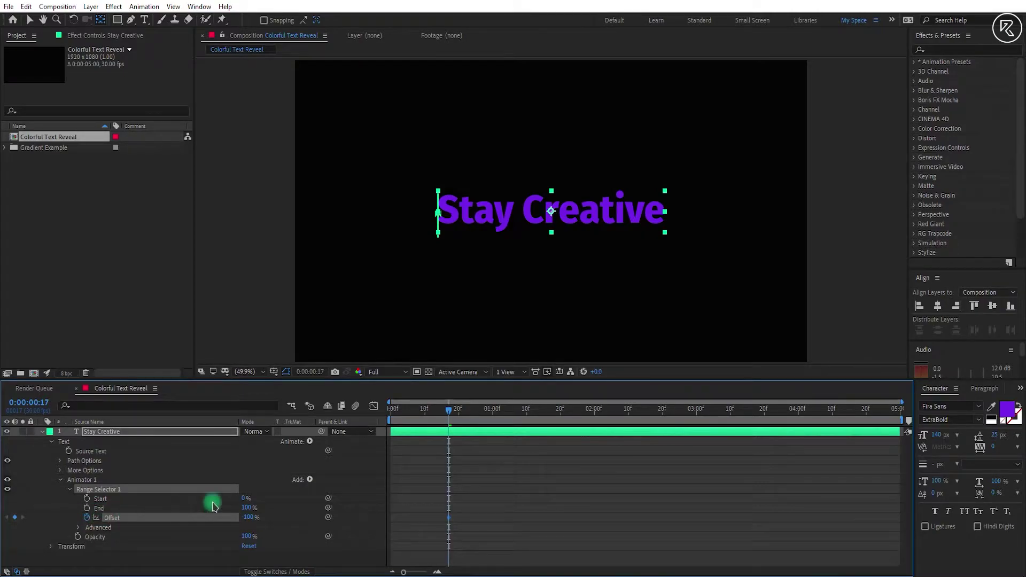
# - Keyframe the range selector's Offset at 100% at 0:00:01:27
pyautogui.moveTo(473, 416); pyautogui.dragTo(588, 422)
pyautogui.click(267, 518)
pyautogui.moveTo(247, 518); pyautogui.dragTo(423, 515)
pyautogui.click(104, 520)
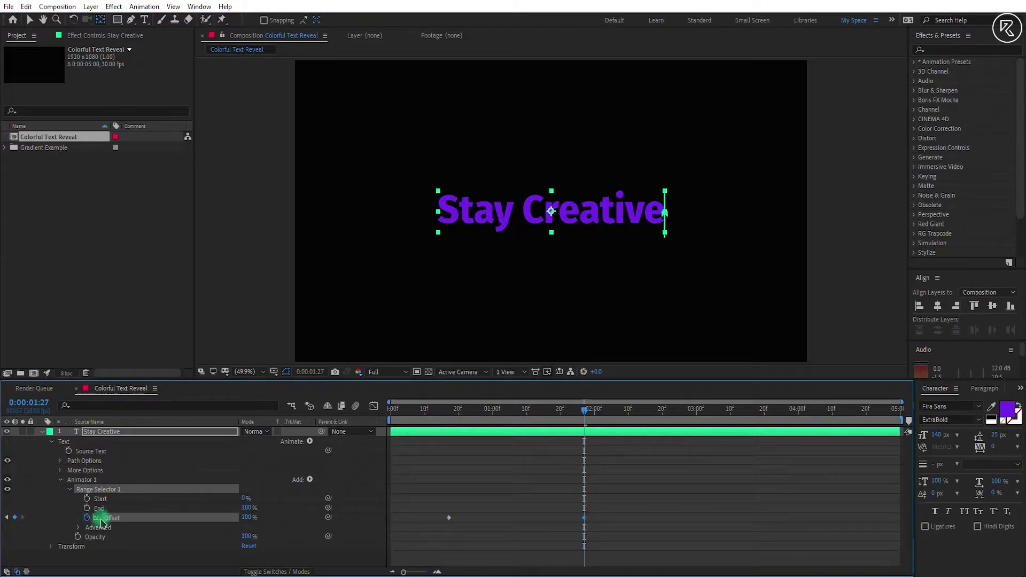
# - Set the range selector's advanced Shape to Ramp Up and turn Randomize Order on
pyautogui.click(80, 529)
pyautogui.moveTo(462, 412); pyautogui.dragTo(501, 413)
pyautogui.click(292, 505)
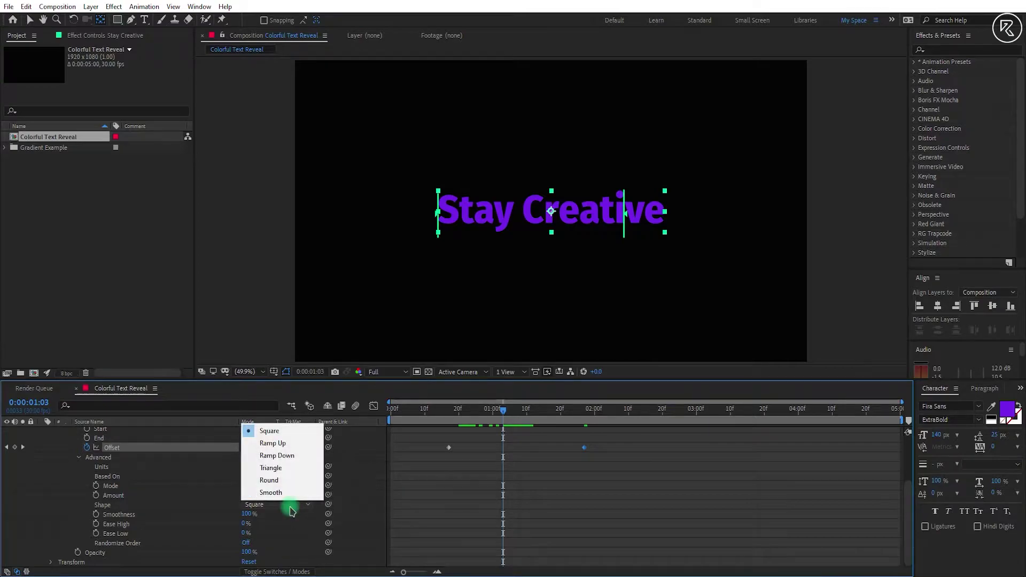
pyautogui.click(291, 443)
pyautogui.click(247, 541)
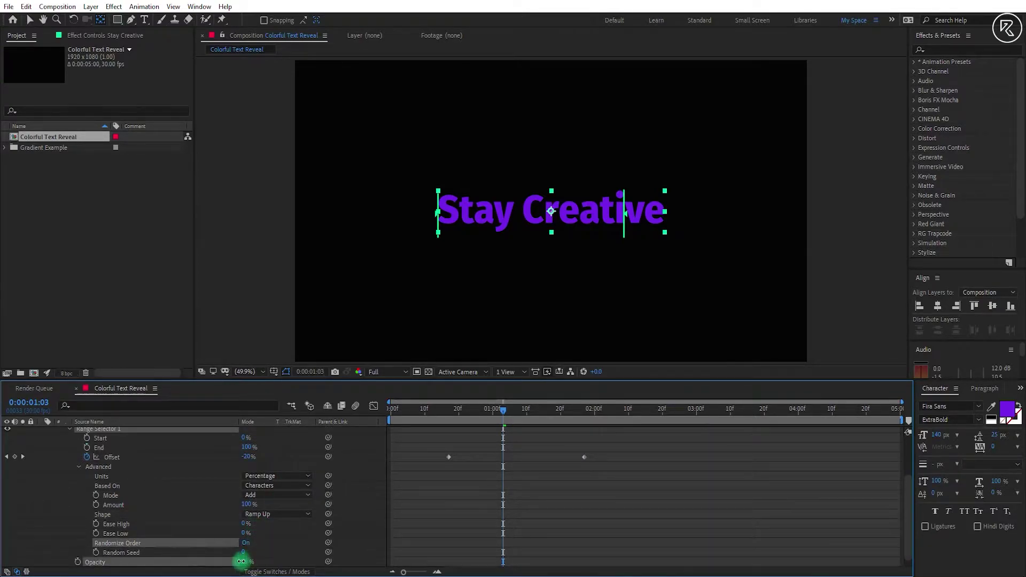
# - Lower the text animator's Opacity to fully transparent, preview the letter reveal at 0:00:00:21, and collapse the layer's properties
pyautogui.moveTo(246, 561); pyautogui.dragTo(145, 557)
pyautogui.moveTo(518, 416); pyautogui.dragTo(463, 422)
pyautogui.click(76, 444)
pyautogui.scroll(3, 40, 450)
pyautogui.click(42, 431)
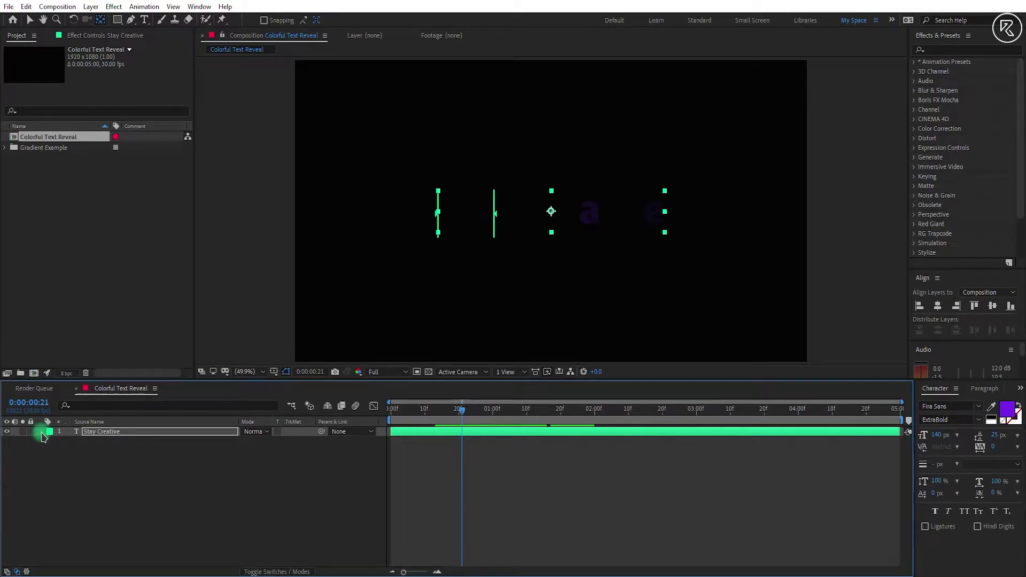
# - Start a new solid layer matched to the composition's size
pyautogui.rightClick(156, 477)
pyautogui.moveTo(209, 358)
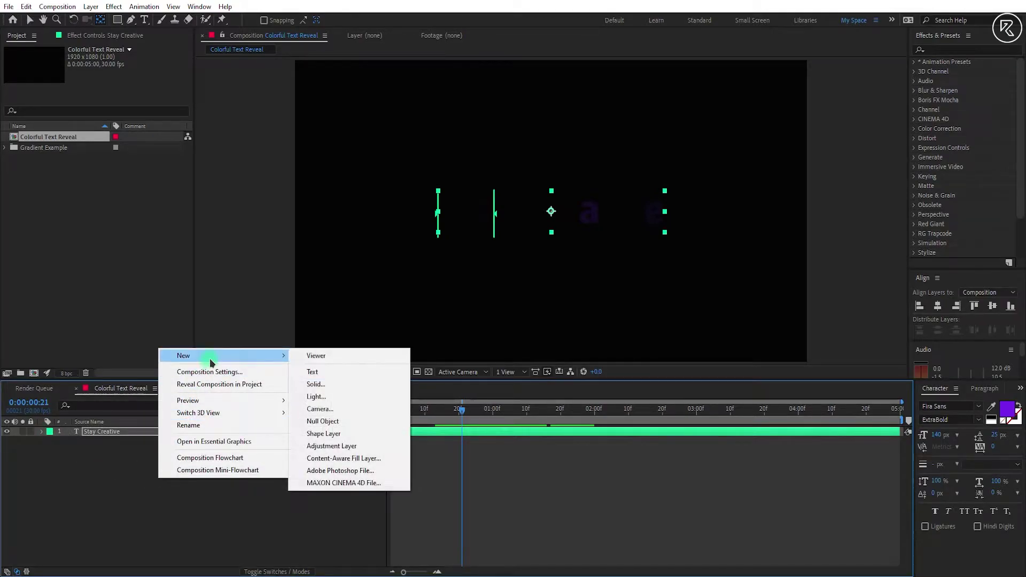
pyautogui.click(338, 386)
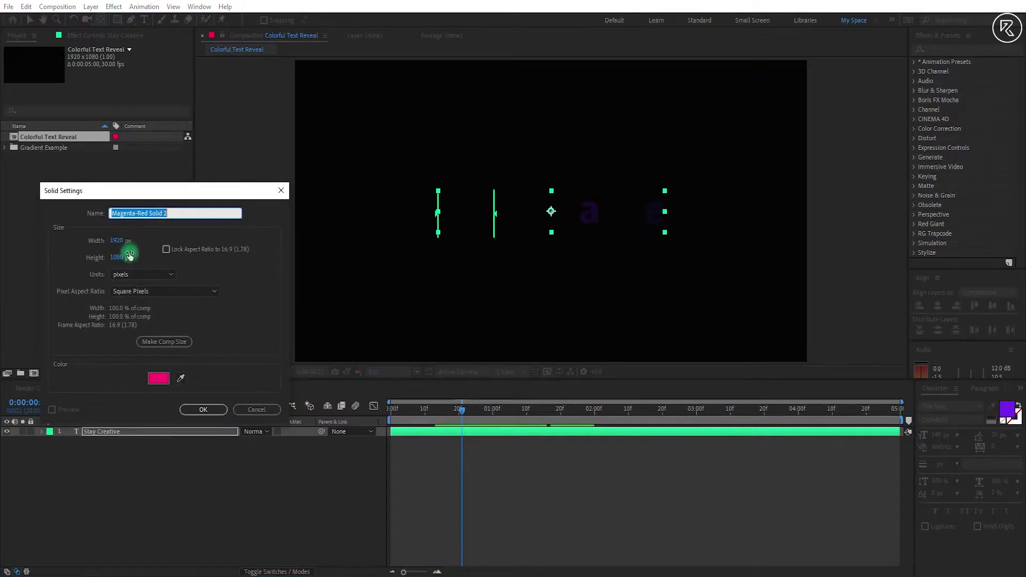
pyautogui.click(164, 341)
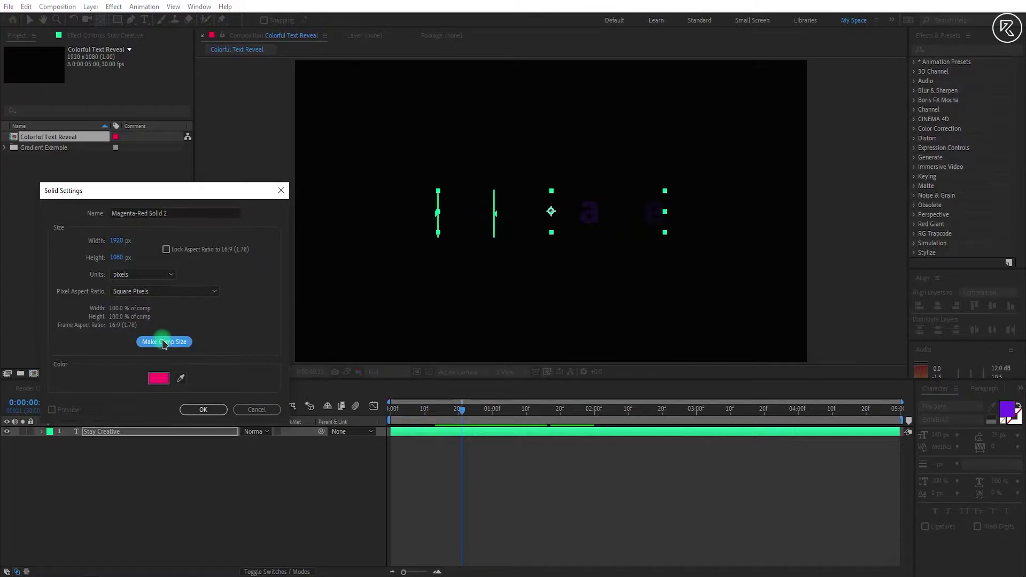
# - Set the solid's color to FF0036, copied from the Color Code note in Notepad, and create the solid
pyautogui.click(158, 378)
pyautogui.click(109, 576)
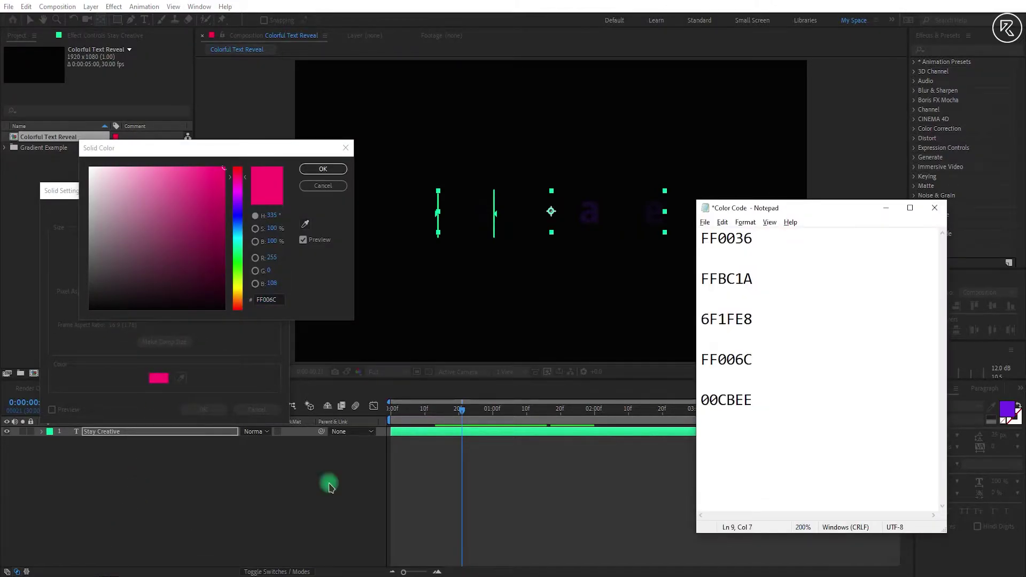
pyautogui.moveTo(767, 245); pyautogui.dragTo(710, 240)
pyautogui.hotkey('ctrl', 'c')
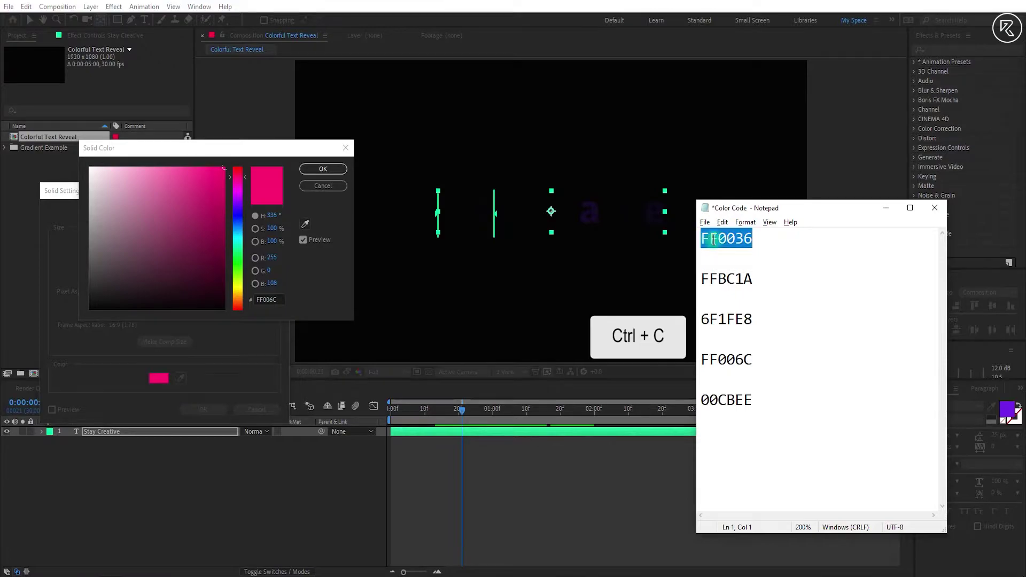
pyautogui.click(286, 298)
pyautogui.hotkey('ctrl', 'v')
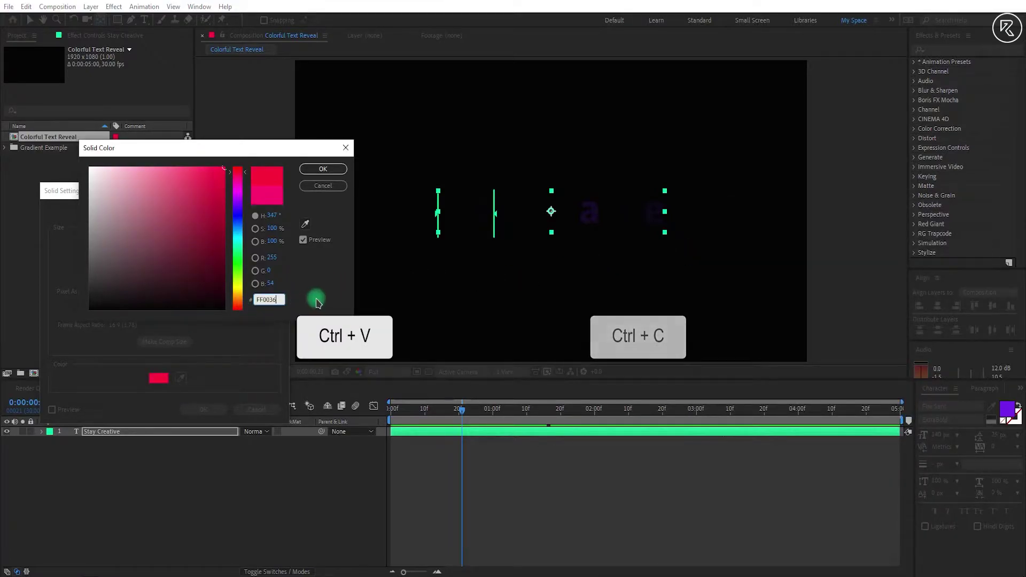
pyautogui.click(323, 169)
pyautogui.click(205, 409)
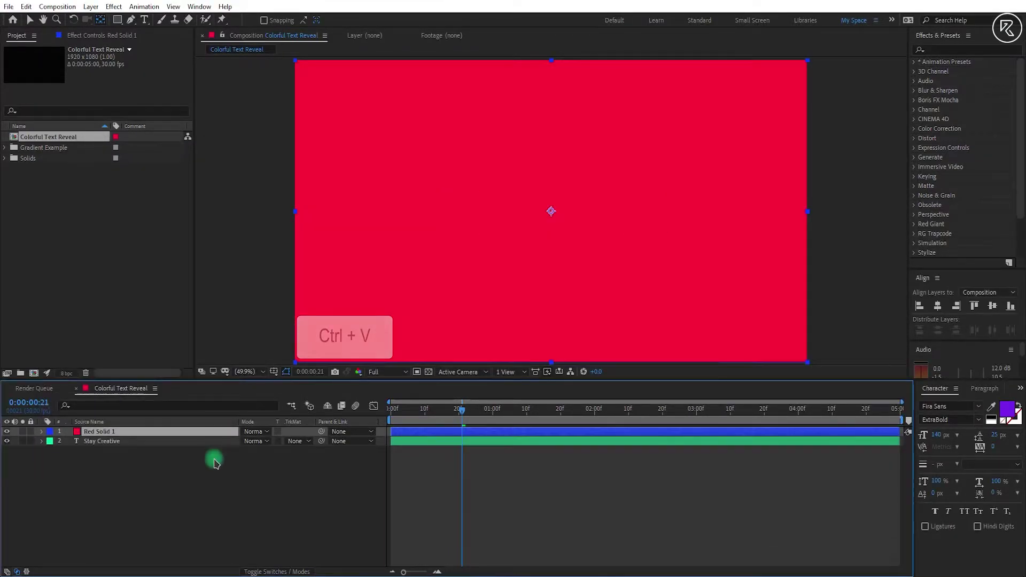
# - Pre-compose the red solid as "Liquid Gradient", moving all attributes into the new composition and opening it
pyautogui.rightClick(204, 433)
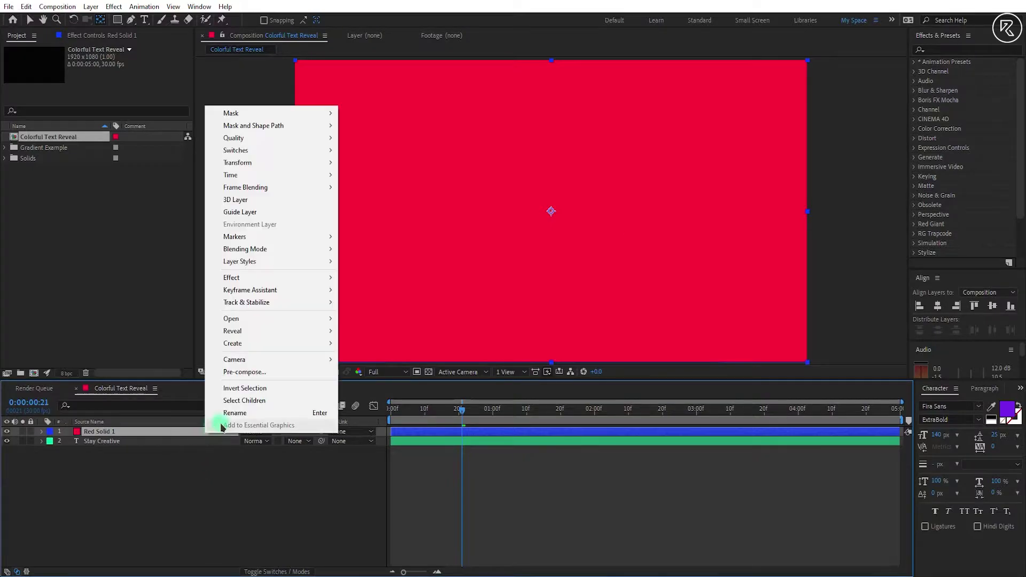
pyautogui.click(251, 370)
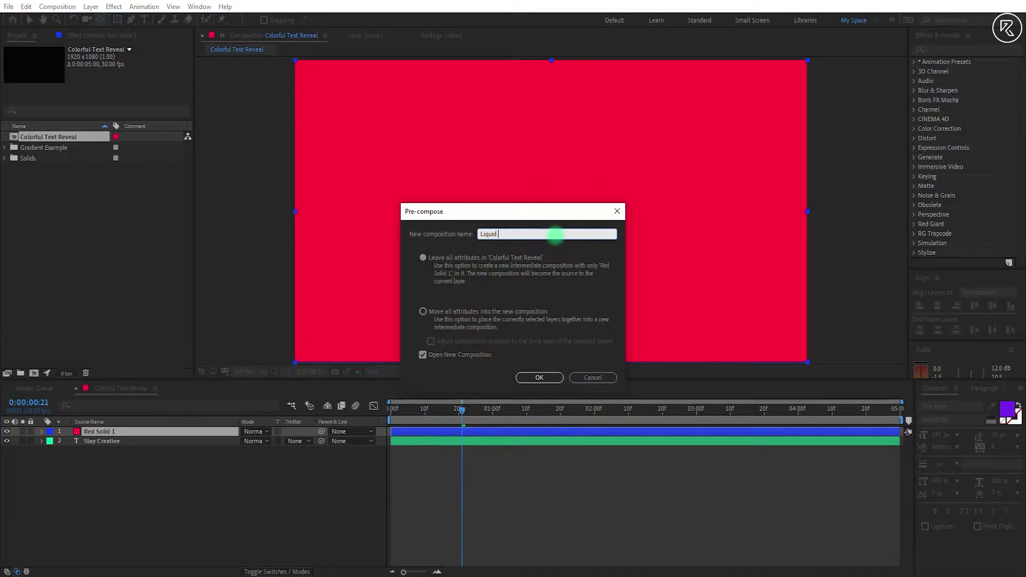
pyautogui.click(422, 311)
pyautogui.click(539, 377)
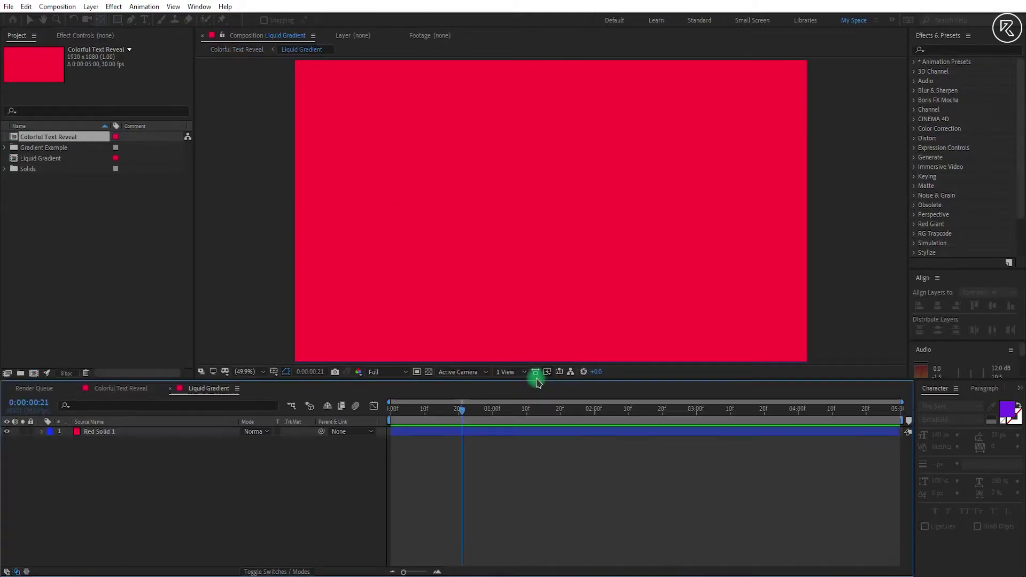
# - Draw a small circle in the frame's upper-left area, filled with FF0036 sampled from the solid, and hide the red solid layer
pyautogui.moveTo(117, 20); pyautogui.dragTo(160, 44)
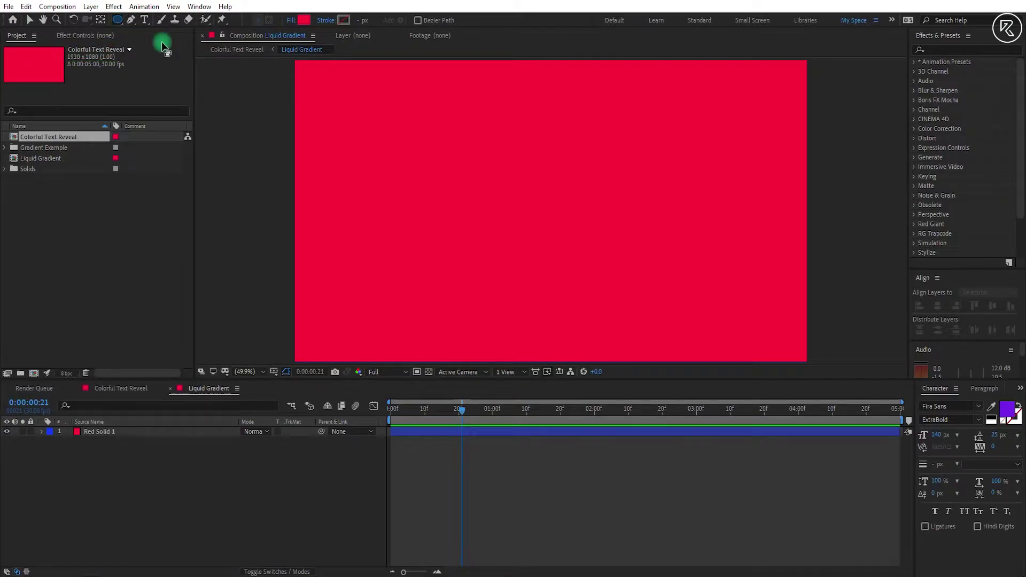
pyautogui.click(303, 21)
pyautogui.click(305, 224)
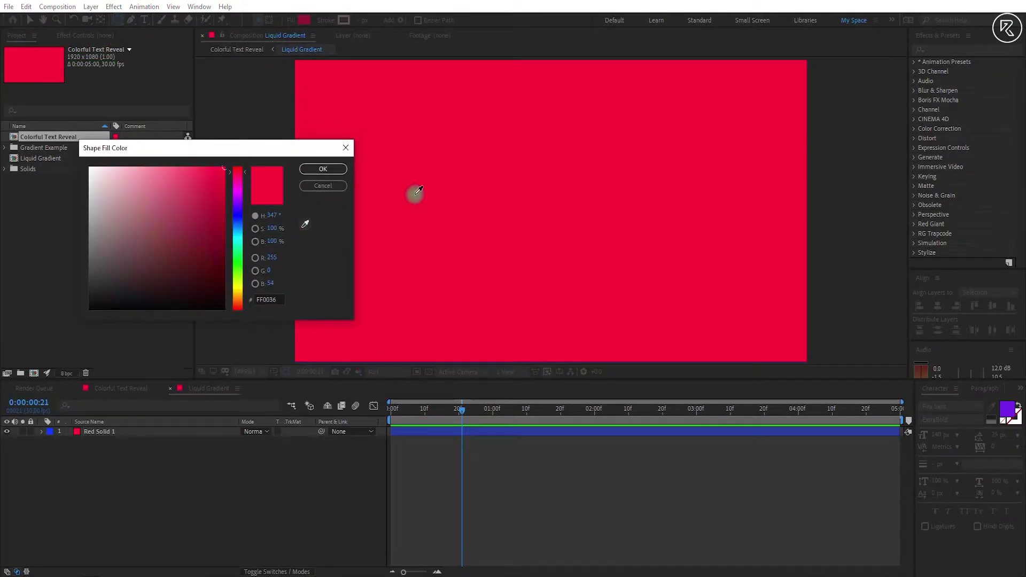
pyautogui.click(429, 188)
pyautogui.click(341, 170)
pyautogui.moveTo(380, 126); pyautogui.dragTo(431, 184)
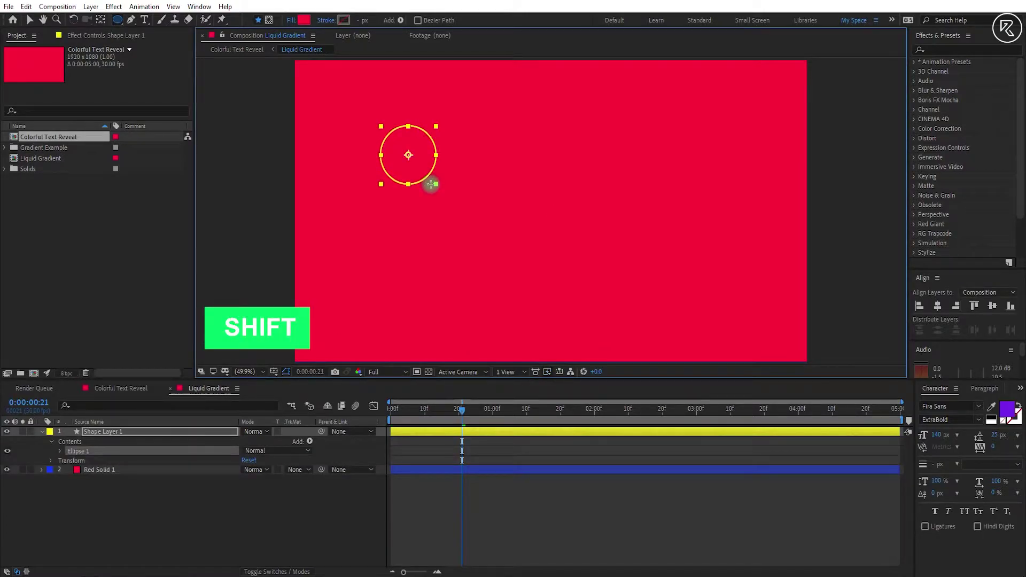
pyautogui.click(7, 469)
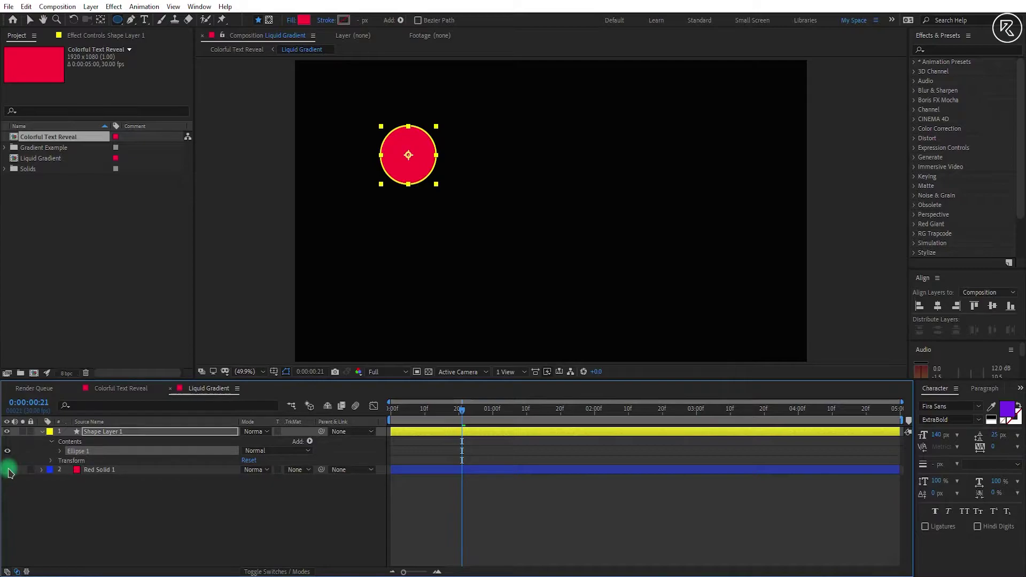
# - Set the circle's ellipse path size to 165 by 165
pyautogui.click(59, 452)
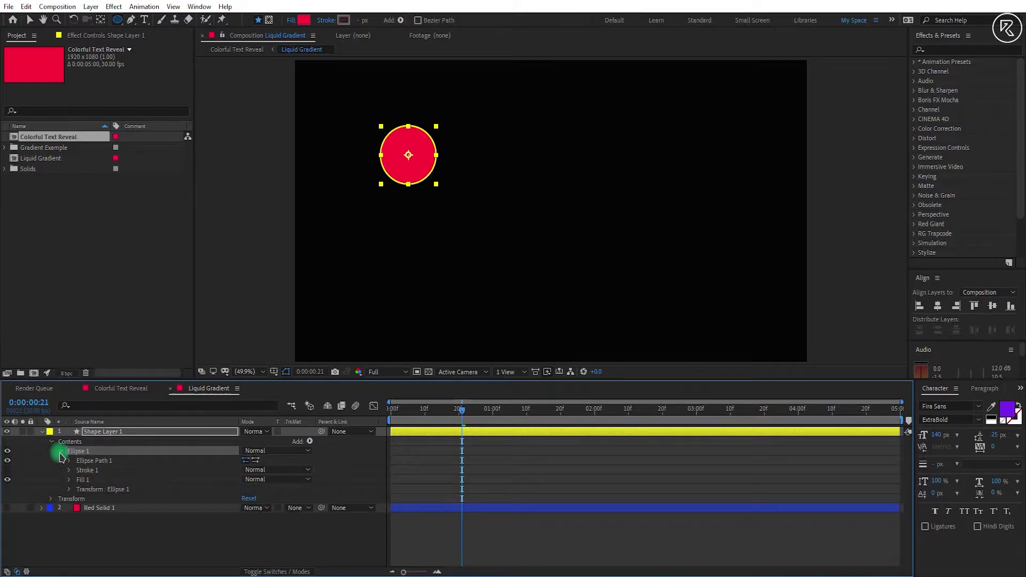
pyautogui.click(69, 462)
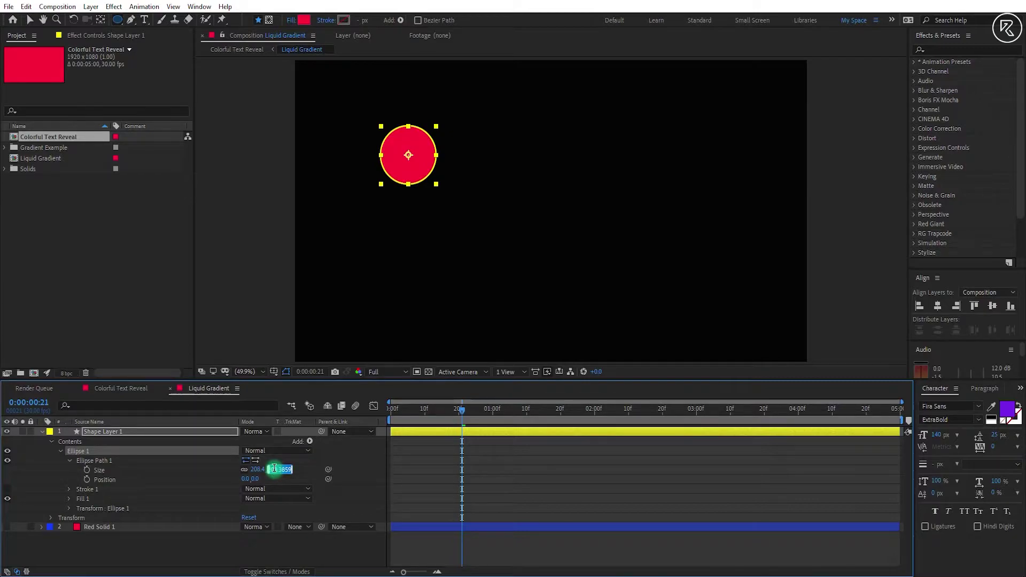
pyautogui.click(275, 469)
pyautogui.write('165')
pyautogui.press('Return')
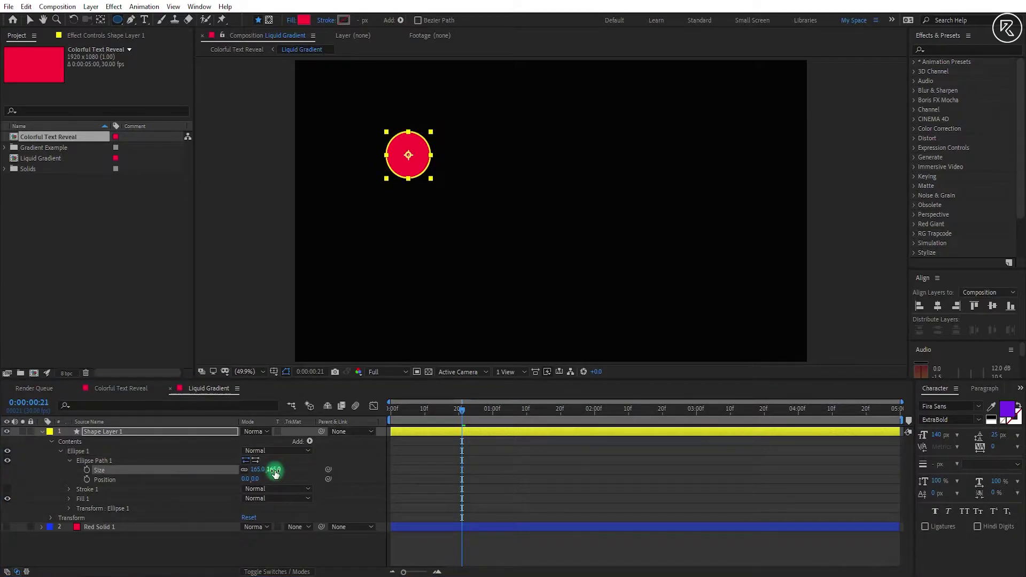
# - Apply the Drop Shadow effect to the circle's shape layer and make the shadow color white
pyautogui.click(936, 49)
pyautogui.write('drop')
pyautogui.moveTo(956, 186); pyautogui.dragTo(413, 162)
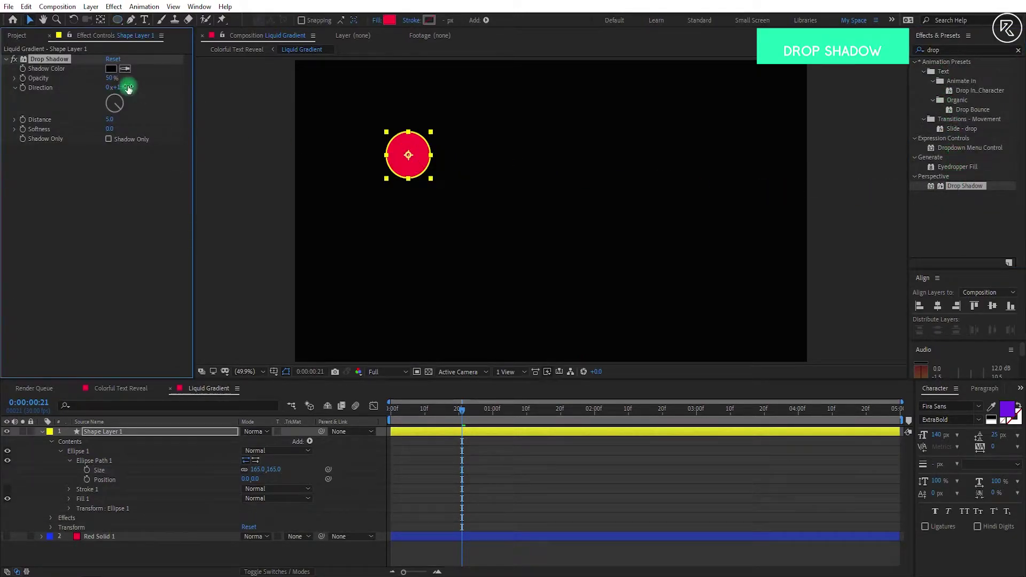
pyautogui.click(111, 69)
pyautogui.moveTo(112, 167); pyautogui.dragTo(80, 160)
pyautogui.click(323, 169)
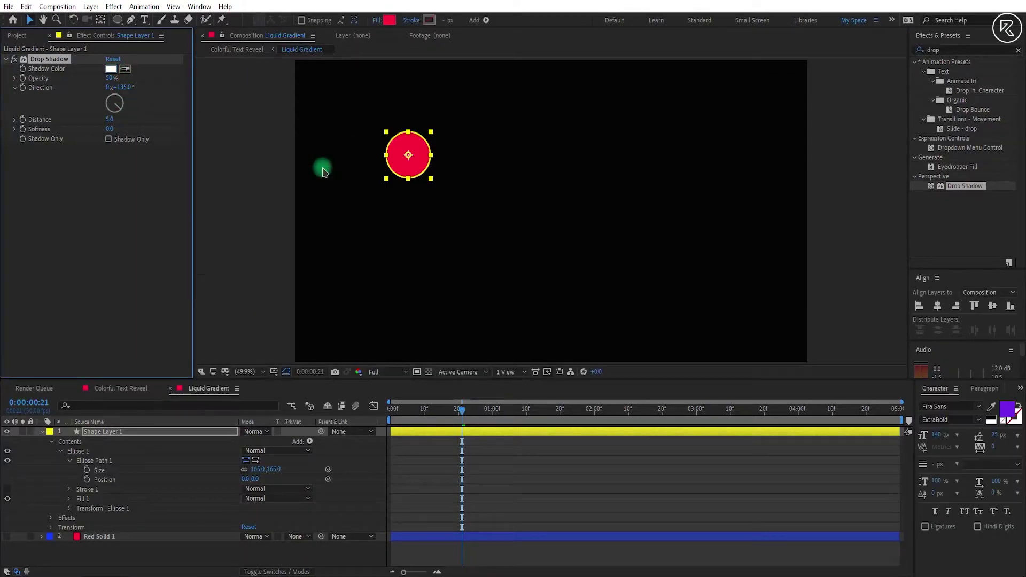
# - Set the circle's drop shadow opacity to 100% and its distance to 20
pyautogui.scroll(2, 428, 156)
pyautogui.scroll(2, 372, 186)
pyautogui.press('v')
pyautogui.scroll(2, 372, 186)
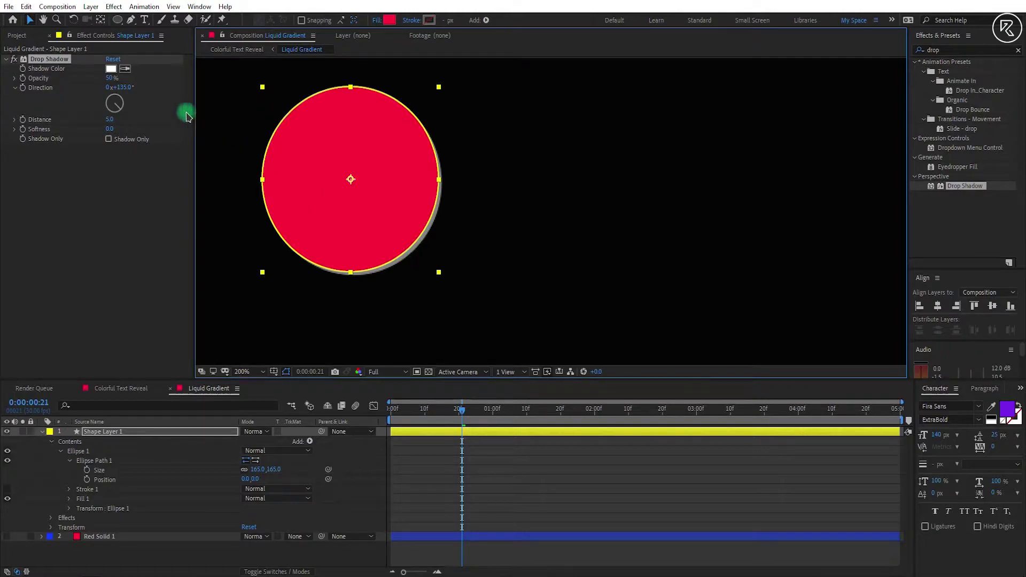
pyautogui.moveTo(112, 80); pyautogui.dragTo(208, 80)
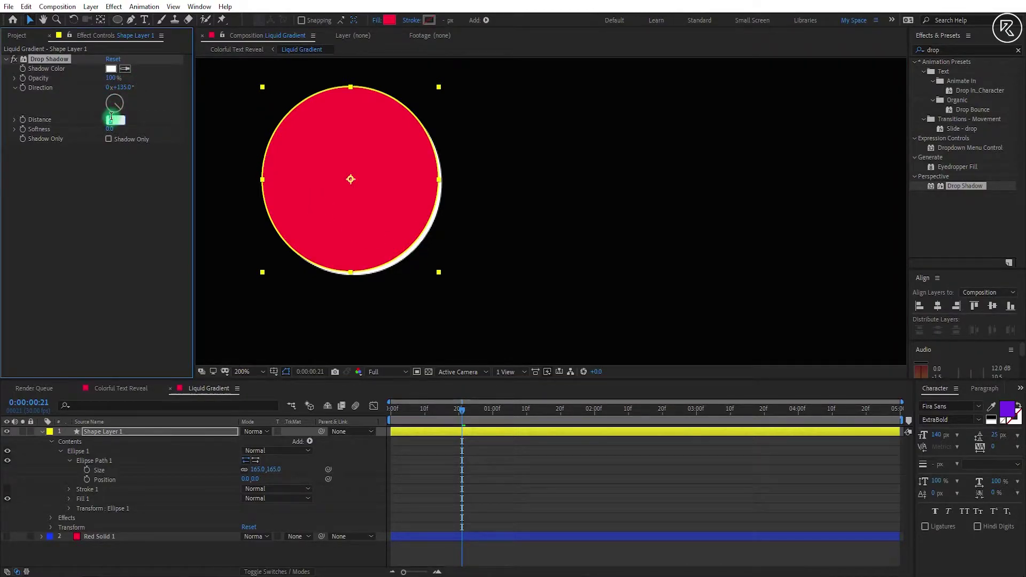
pyautogui.press('Return')
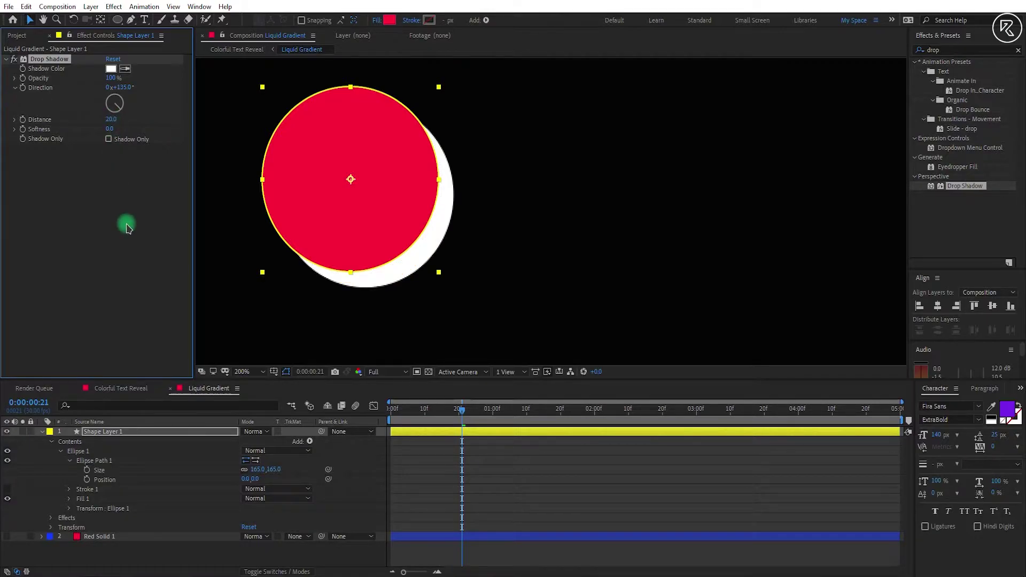
pyautogui.hotkey('shift', '/')
# - Add a Repeater to the circle's shape layer with 15 copies, offset horizontally by 185
pyautogui.click(309, 441)
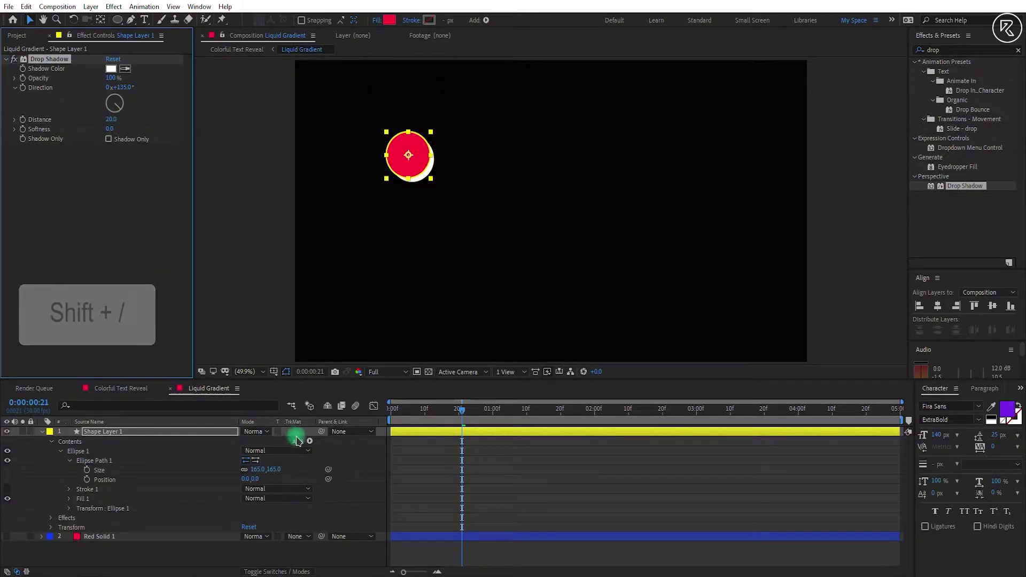
pyautogui.click(343, 354)
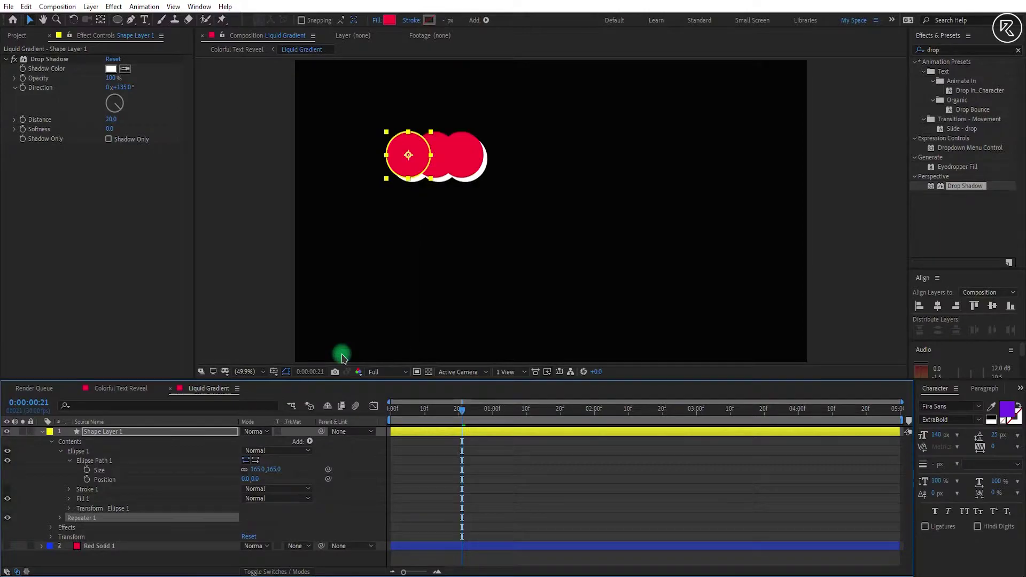
pyautogui.click(60, 520)
pyautogui.scroll(-2, 118, 483)
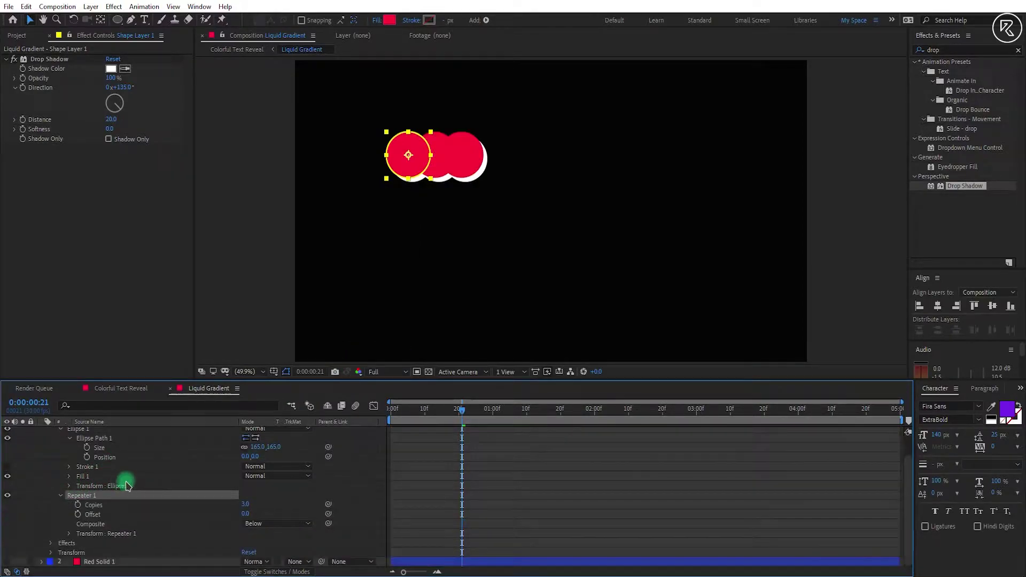
pyautogui.moveTo(243, 504); pyautogui.dragTo(254, 503)
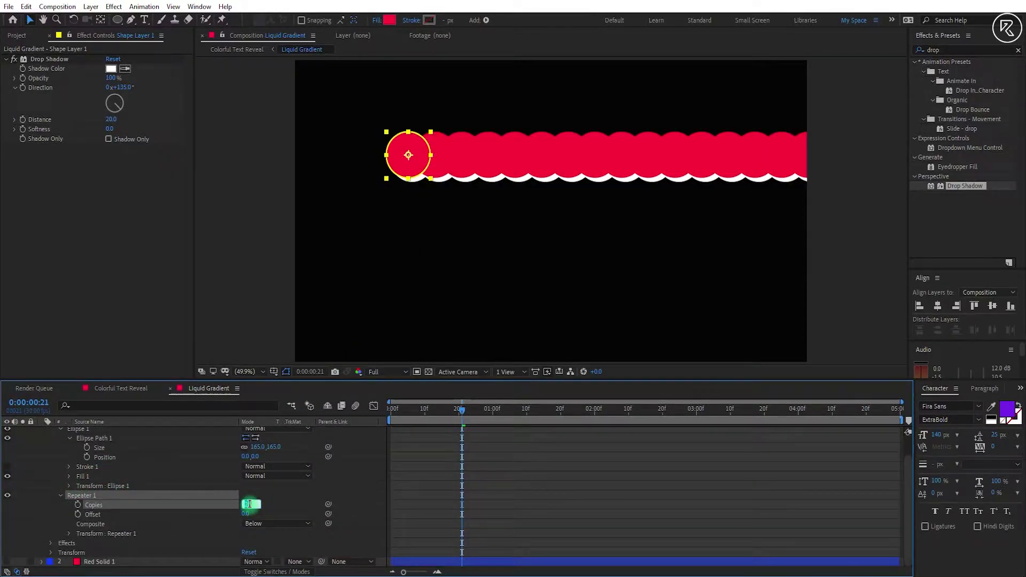
pyautogui.click(69, 534)
pyautogui.moveTo(247, 523); pyautogui.dragTo(291, 524)
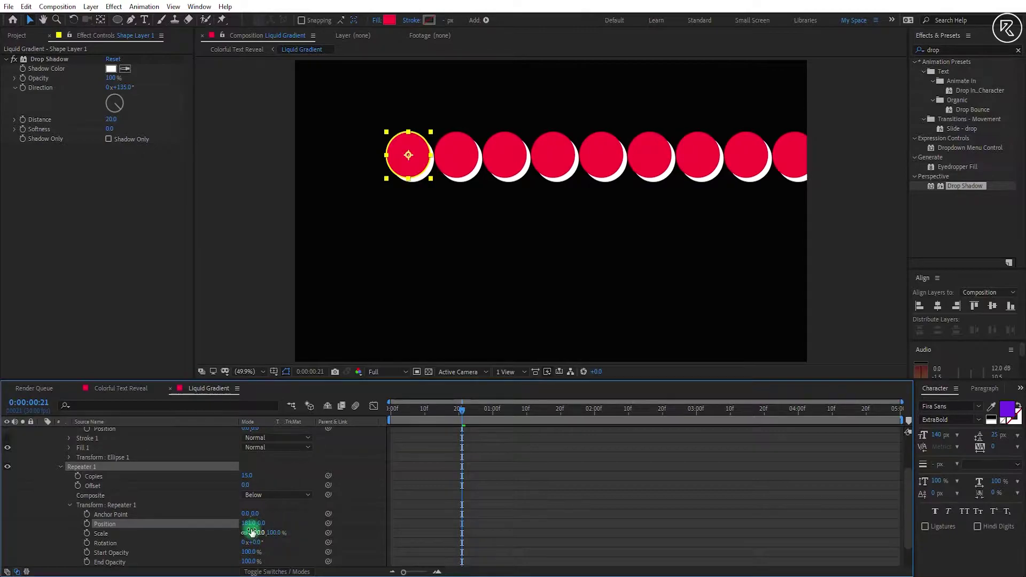
# - Add a second Repeater to the shape layer and set it to 15 copies
pyautogui.scroll(2, 211, 475)
pyautogui.click(310, 442)
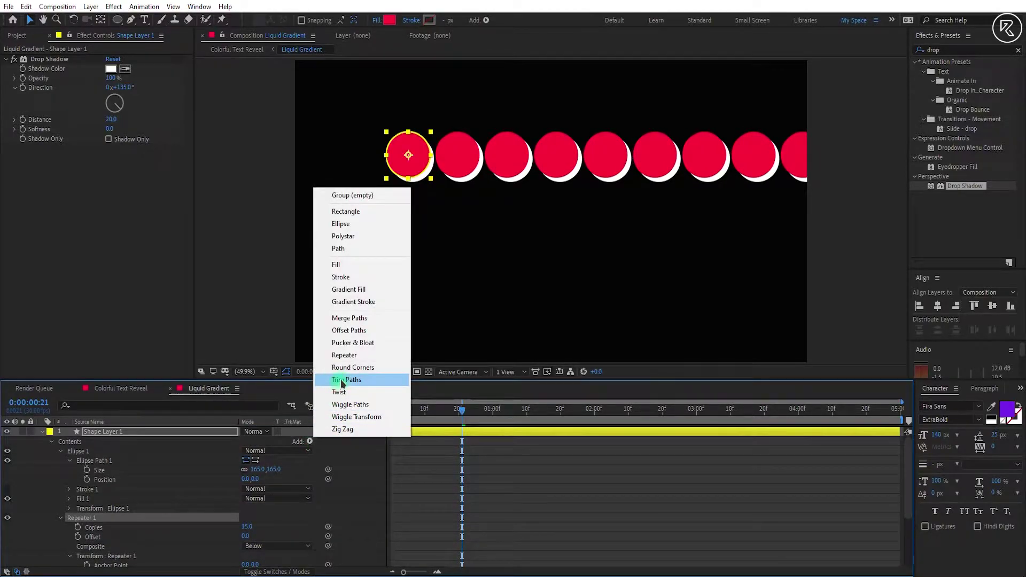
pyautogui.click(345, 355)
pyautogui.click(60, 562)
pyautogui.scroll(-3, 107, 529)
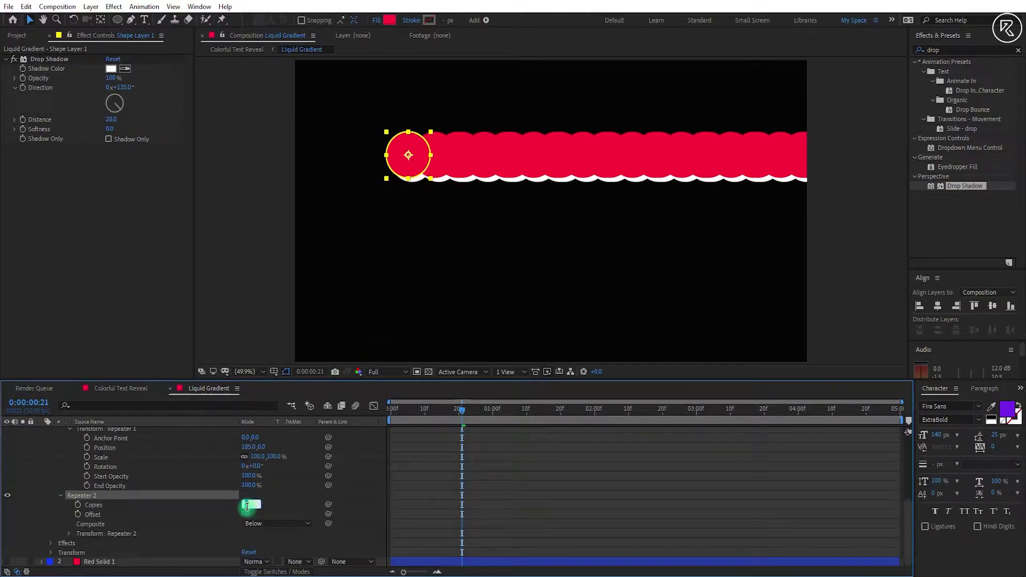
pyautogui.press('Return')
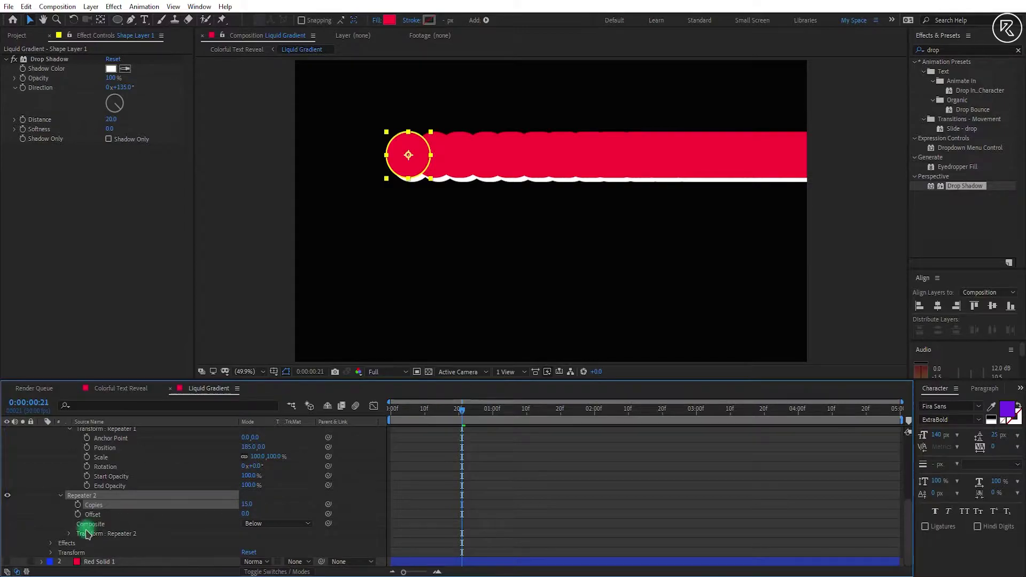
# - Set the second Repeater's transform position to 0, 185 so the row of circles repeats downward
pyautogui.click(69, 534)
pyautogui.scroll(-3, 160, 507)
pyautogui.moveTo(248, 497)
pyautogui.mouseDown()
pyautogui.moveTo(187, 495)
pyautogui.moveTo(249, 496)
pyautogui.mouseUp()
pyautogui.write('0')
pyautogui.press('Return')
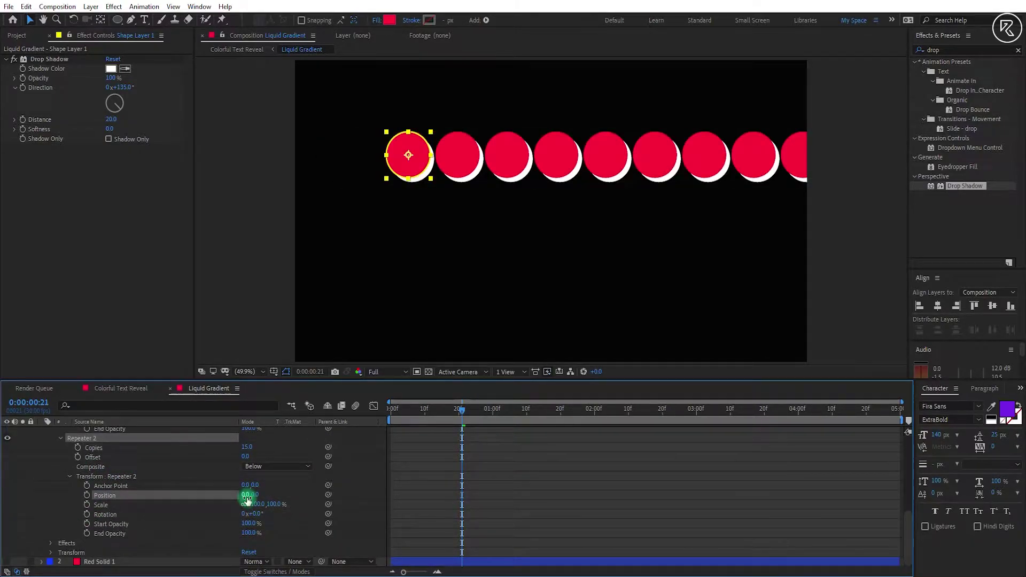
pyautogui.click(251, 495)
pyautogui.write('185')
pyautogui.press('Return')
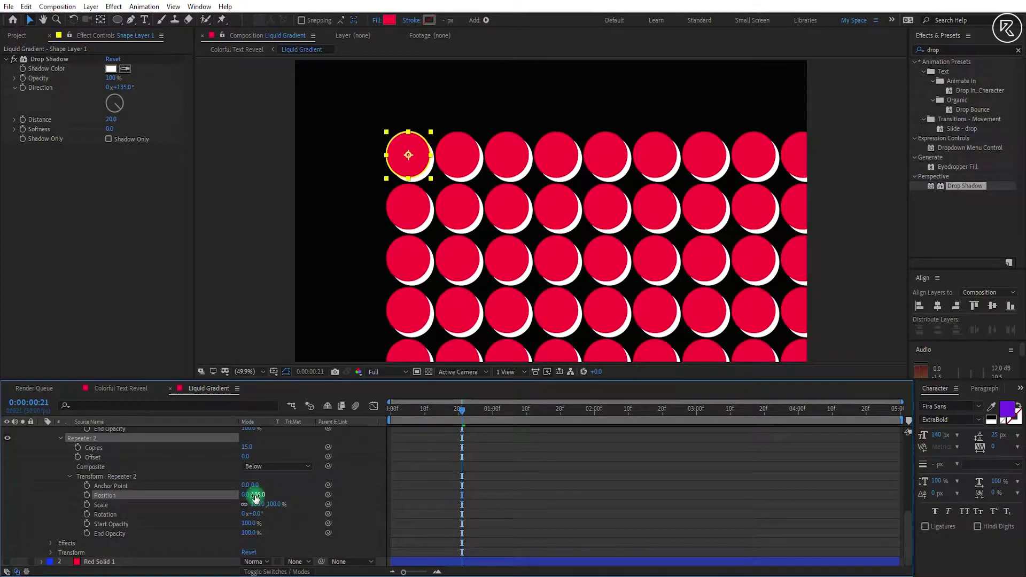
# - Move the circle grid layer to position -10, 5 and show the red solid layer again
pyautogui.scroll(5, 256, 494)
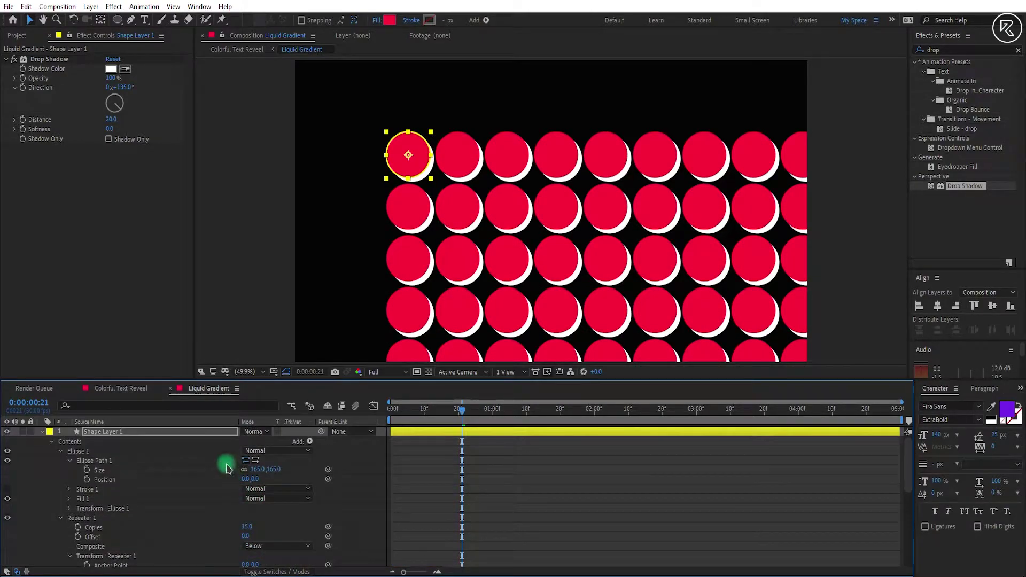
pyautogui.click(211, 433)
pyautogui.press('p')
pyautogui.moveTo(240, 437); pyautogui.dragTo(16, 440)
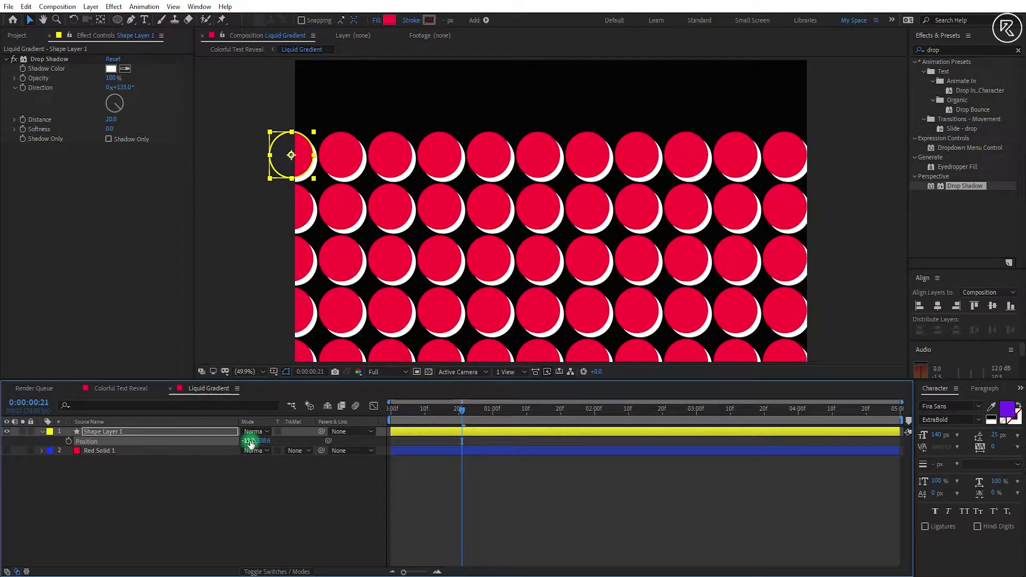
pyautogui.moveTo(254, 440)
pyautogui.mouseDown()
pyautogui.moveTo(101, 447)
pyautogui.moveTo(263, 440)
pyautogui.mouseUp()
pyautogui.click(13, 459)
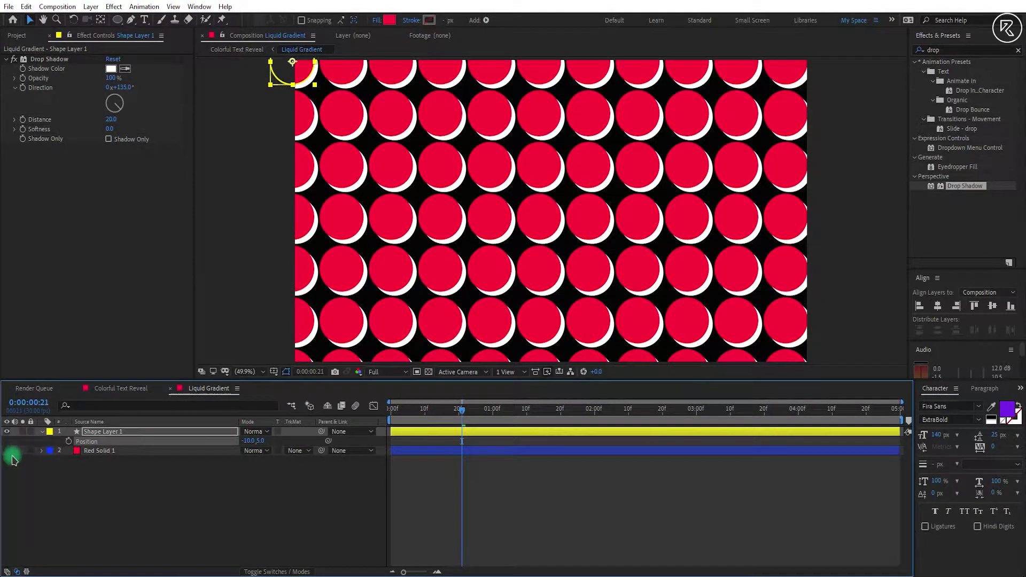
# - Create a full-frame white solid and place it between the circle grid layer and the red solid
pyautogui.rightClick(152, 481)
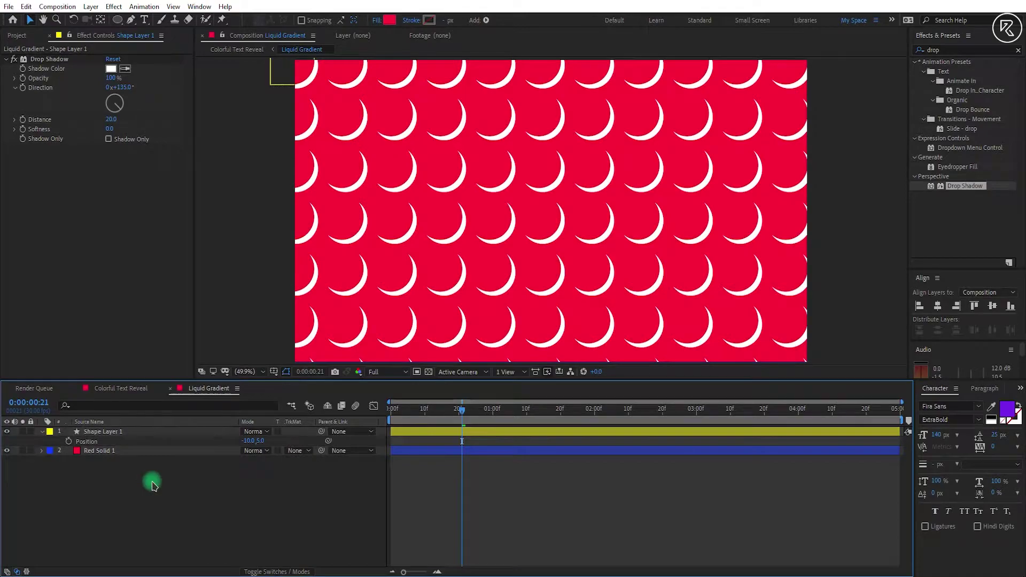
pyautogui.moveTo(184, 357)
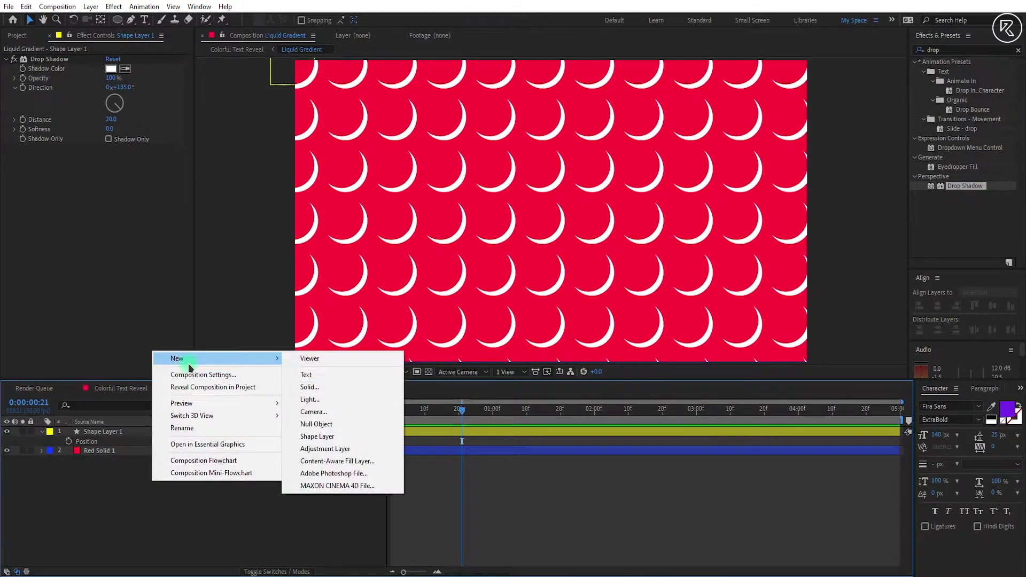
pyautogui.click(330, 388)
pyautogui.click(158, 377)
pyautogui.click(87, 179)
pyautogui.click(323, 169)
pyautogui.click(164, 342)
pyautogui.click(201, 409)
pyautogui.moveTo(111, 436); pyautogui.dragTo(113, 453)
# - Apply Venetian Blinds to the white solid, raising its transition completion and setting the direction to 90° for horizontal stripes
pyautogui.click(957, 48)
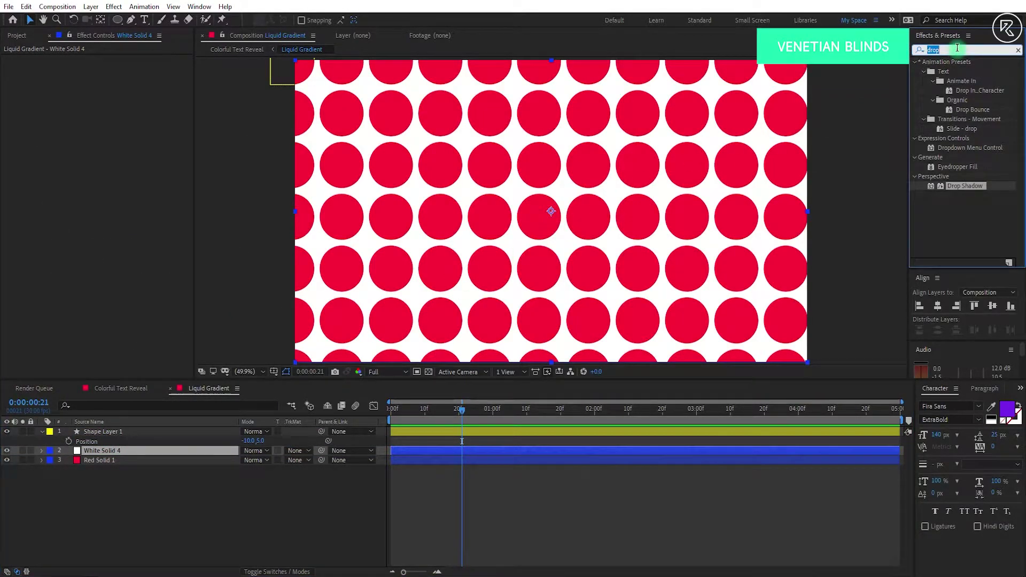
pyautogui.write('ven')
pyautogui.moveTo(960, 102); pyautogui.dragTo(591, 449)
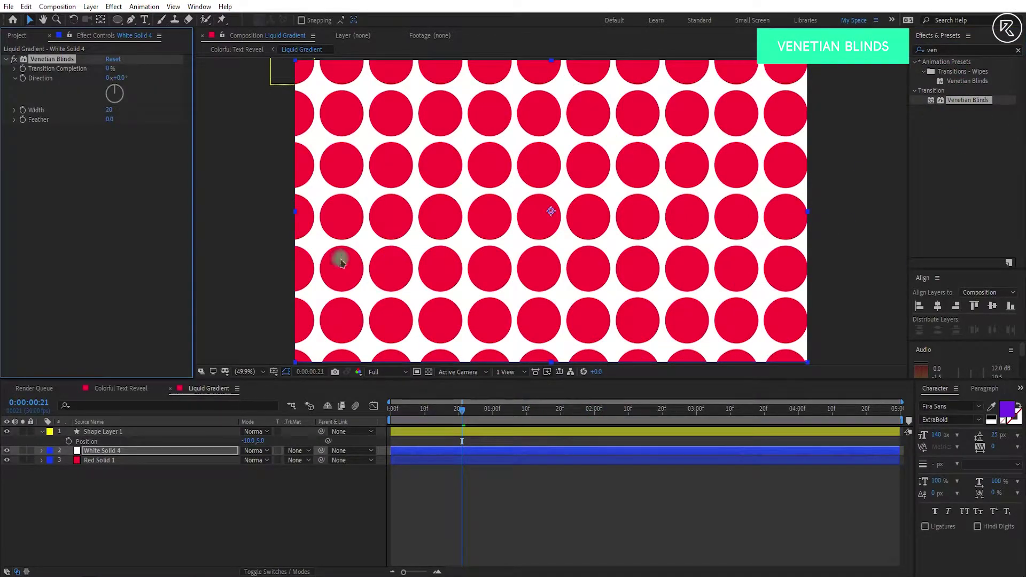
pyautogui.moveTo(111, 71); pyautogui.dragTo(132, 373)
pyautogui.write('90')
pyautogui.press('Return')
# - Apply Turbulent Displace to the Liquid Gradient layer in the Colorful Text Reveal composition, with displacement set to Bulge Smoother
pyautogui.click(128, 388)
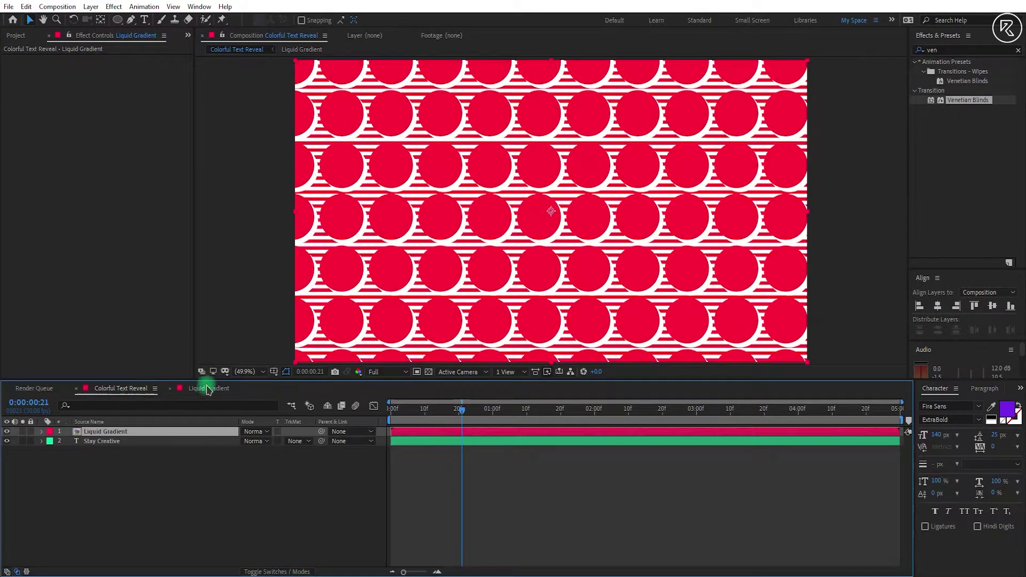
pyautogui.click(947, 51)
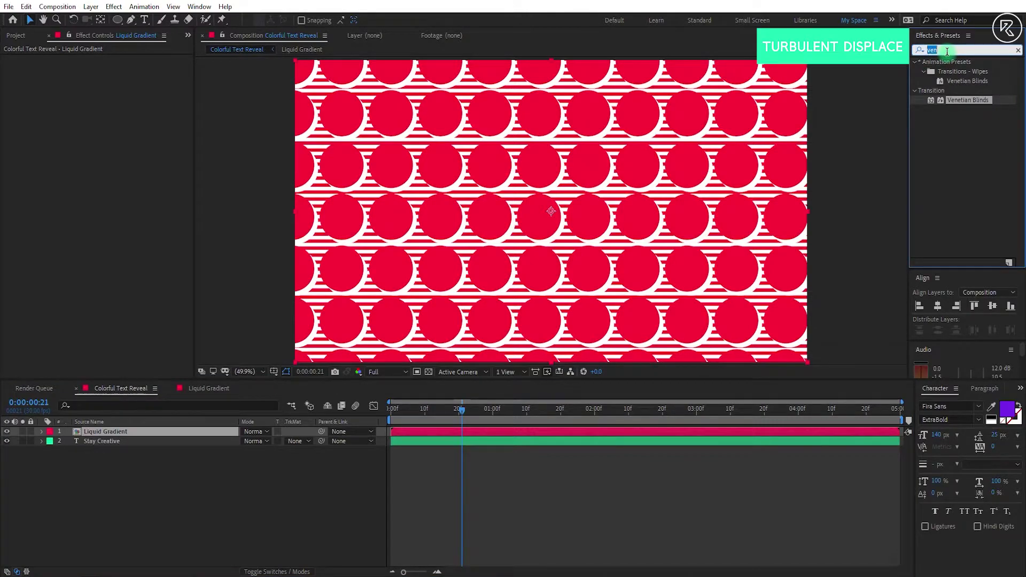
pyautogui.write('turbul')
pyautogui.moveTo(960, 73); pyautogui.dragTo(588, 435)
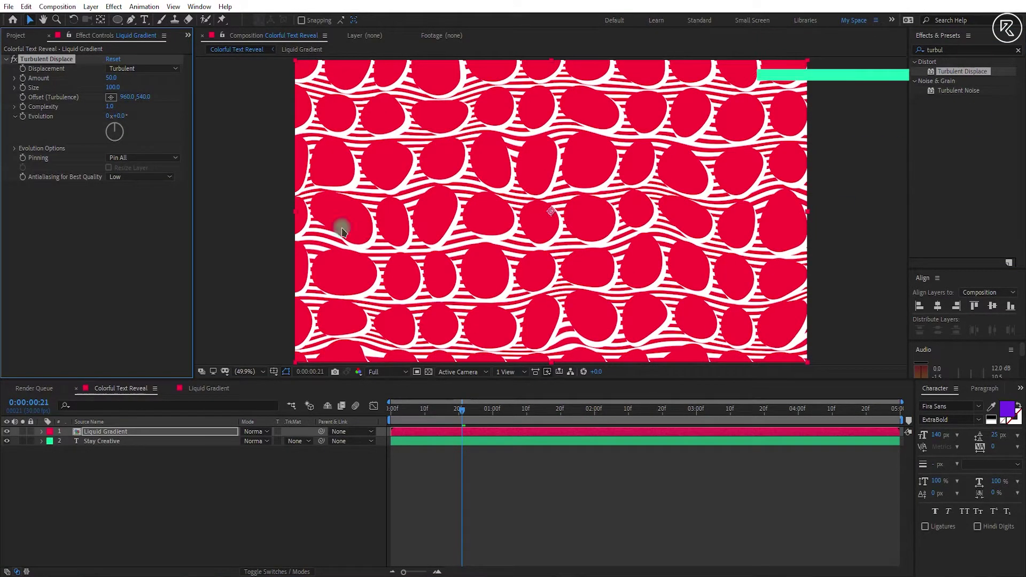
pyautogui.click(161, 68)
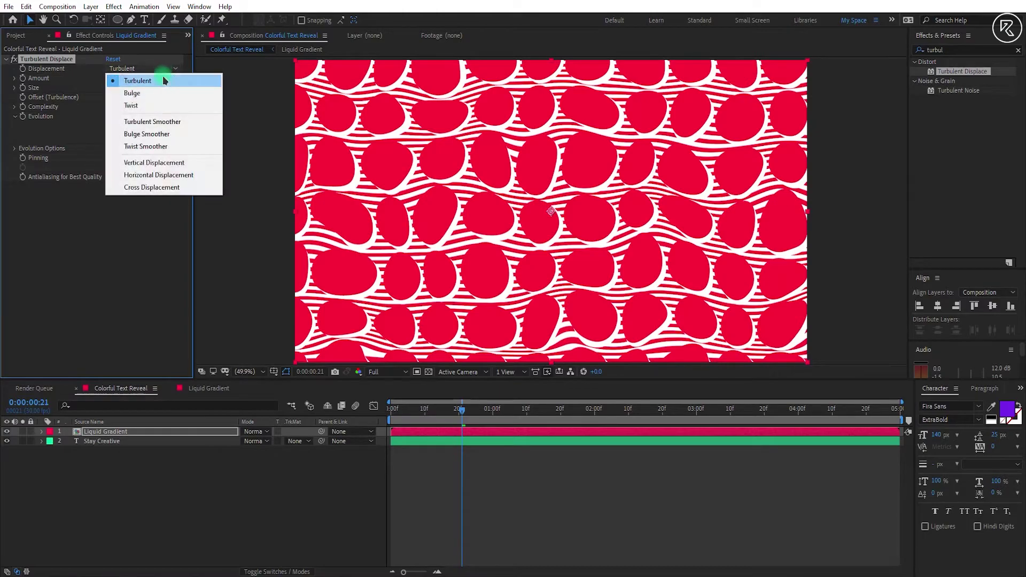
pyautogui.click(168, 134)
# - Set the Turbulent Displace amount to 125 and its size to 250
pyautogui.moveTo(110, 78); pyautogui.dragTo(148, 81)
pyautogui.press('Return')
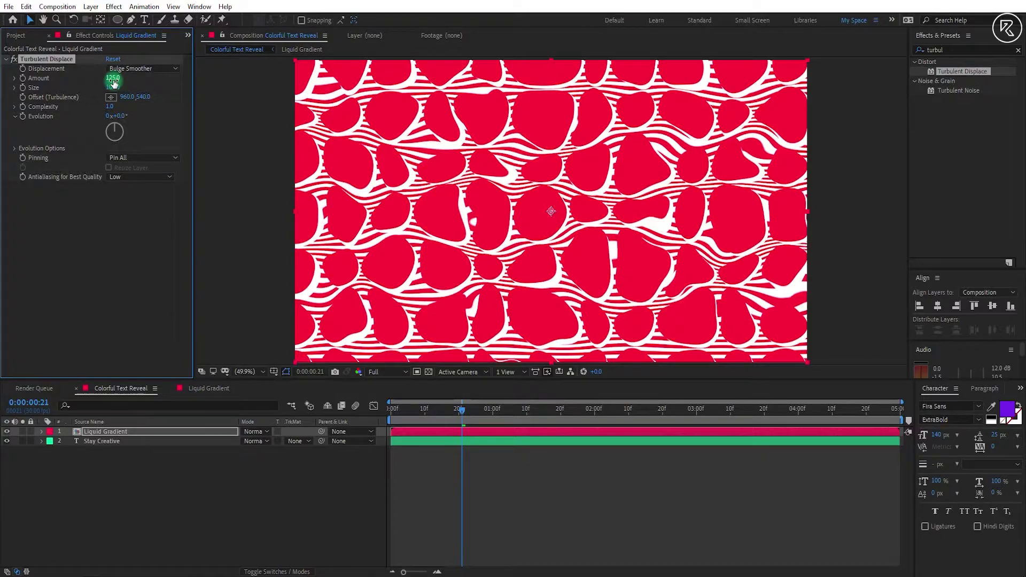
pyautogui.moveTo(113, 91)
pyautogui.mouseDown()
pyautogui.moveTo(144, 86)
pyautogui.moveTo(115, 88)
pyautogui.mouseUp()
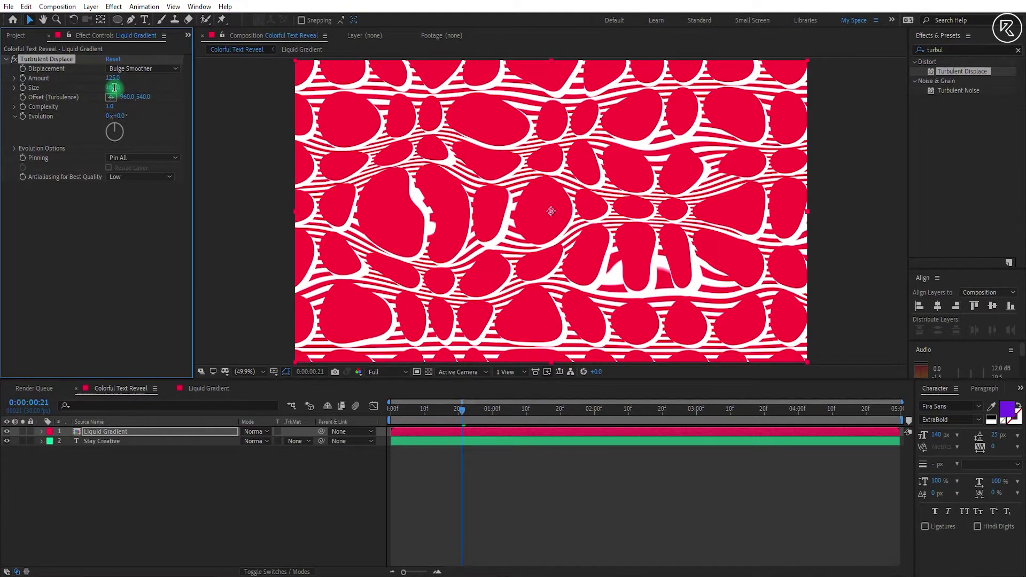
pyautogui.press('Return')
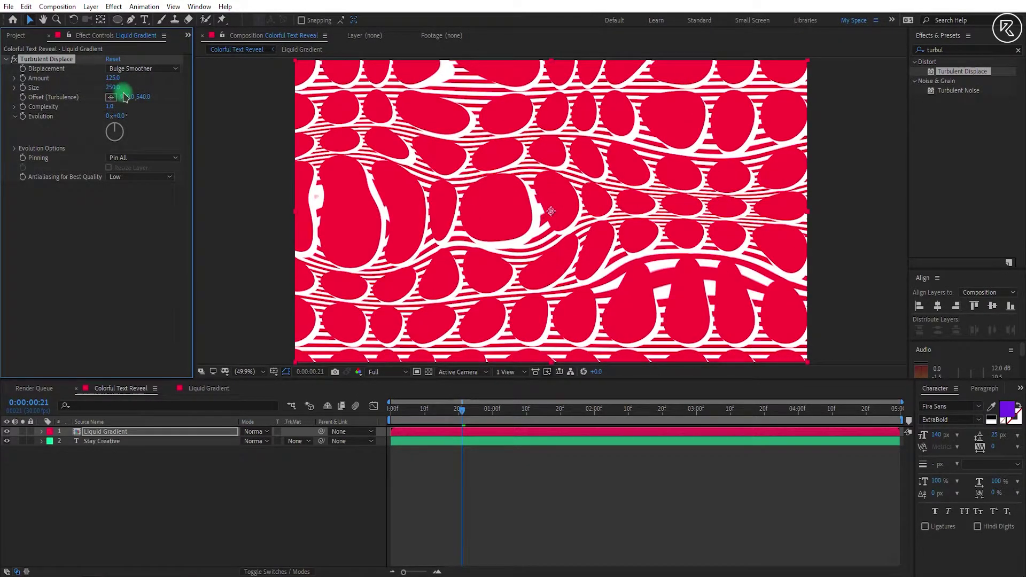
# - Set the Turbulent Displace offset to 1600, 540 and its complexity to 5
pyautogui.moveTo(127, 96); pyautogui.dragTo(184, 106)
pyautogui.click(132, 103)
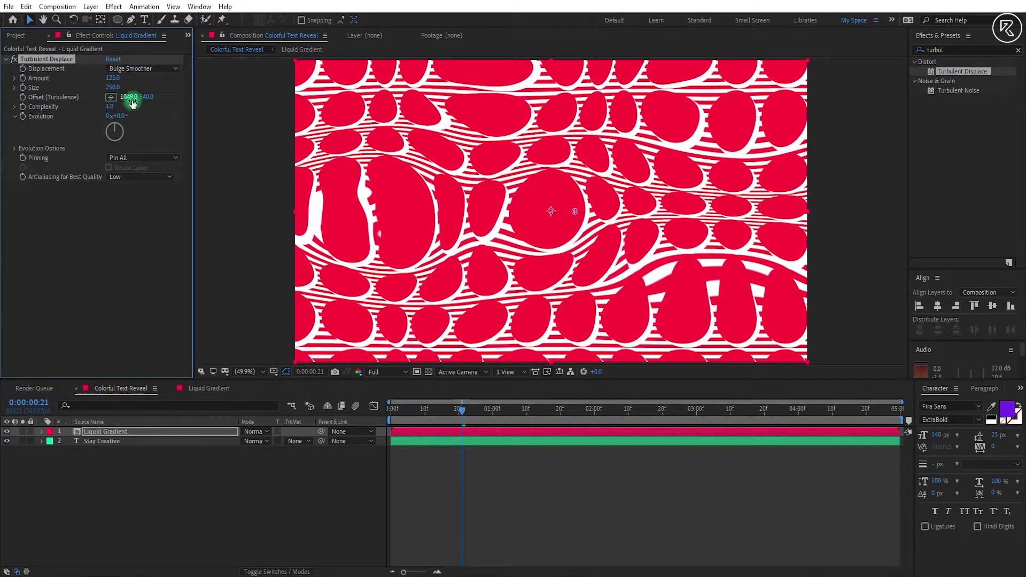
pyautogui.press('Return')
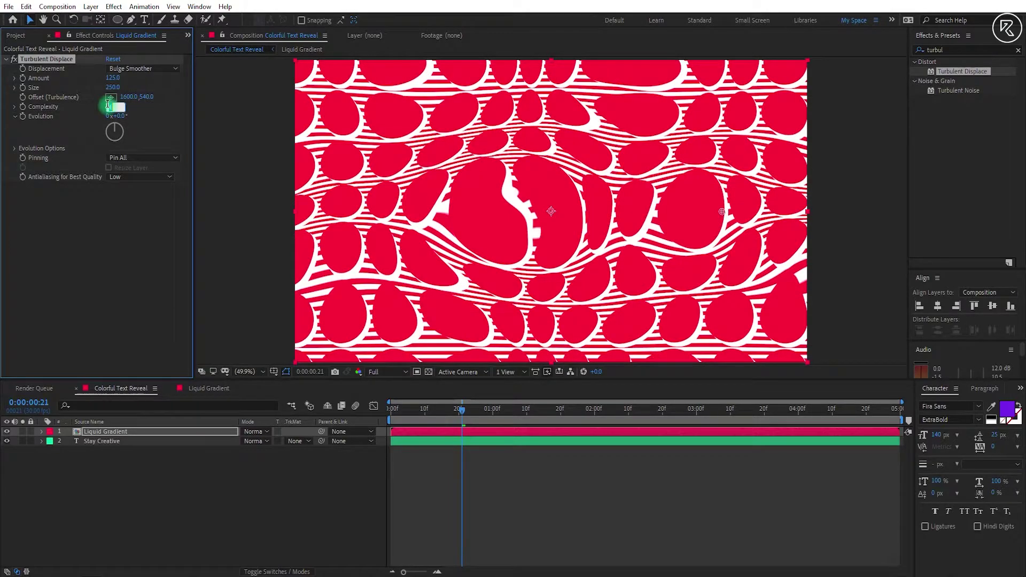
pyautogui.write('5')
pyautogui.press('Return')
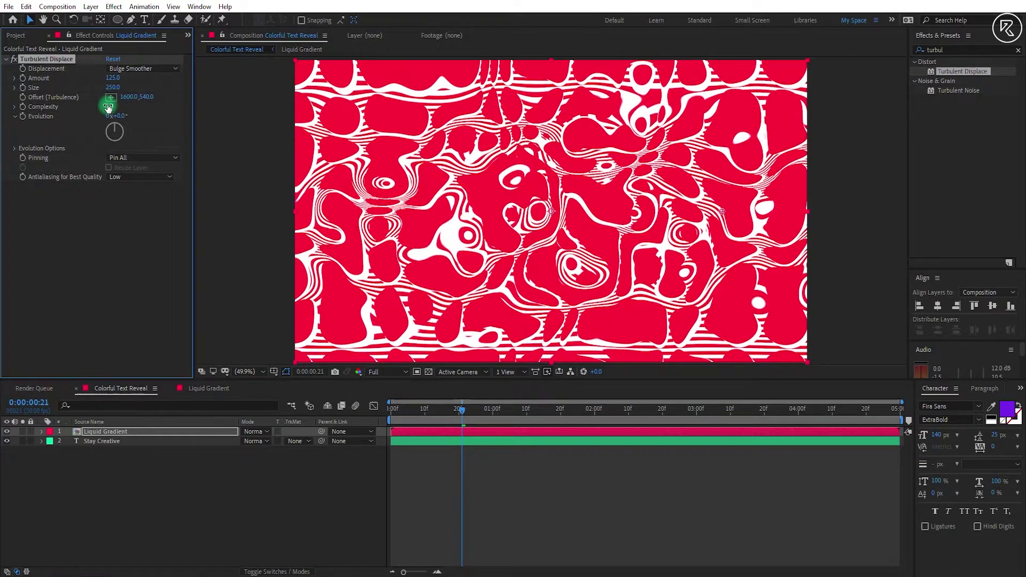
# - Drive the Liquid Gradient's Turbulent Displace evolution with the expression time*150 and preview the motion
pyautogui.keyDown('alt'); pyautogui.click(22, 117); pyautogui.keyUp('alt')
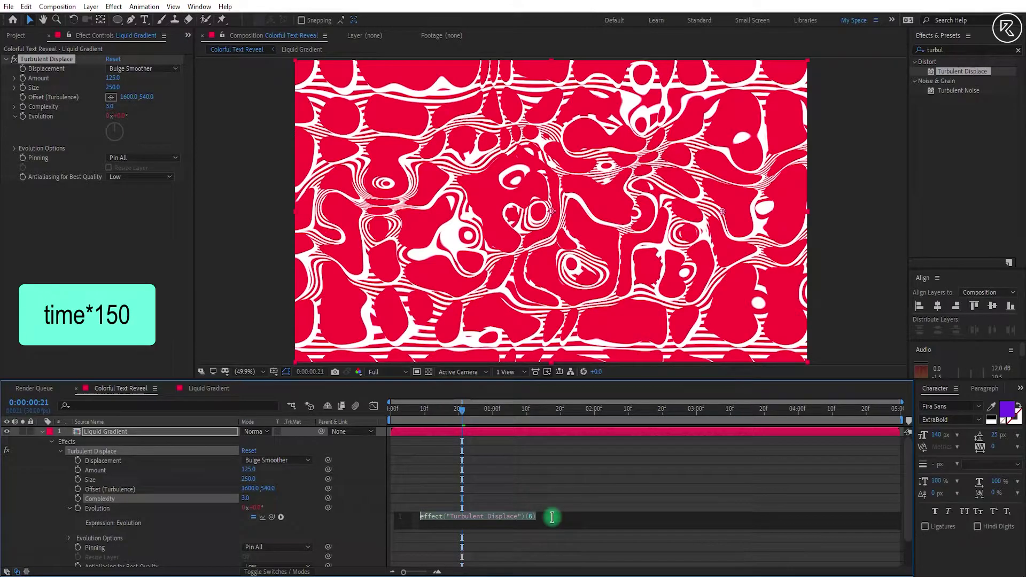
pyautogui.write('time*150')
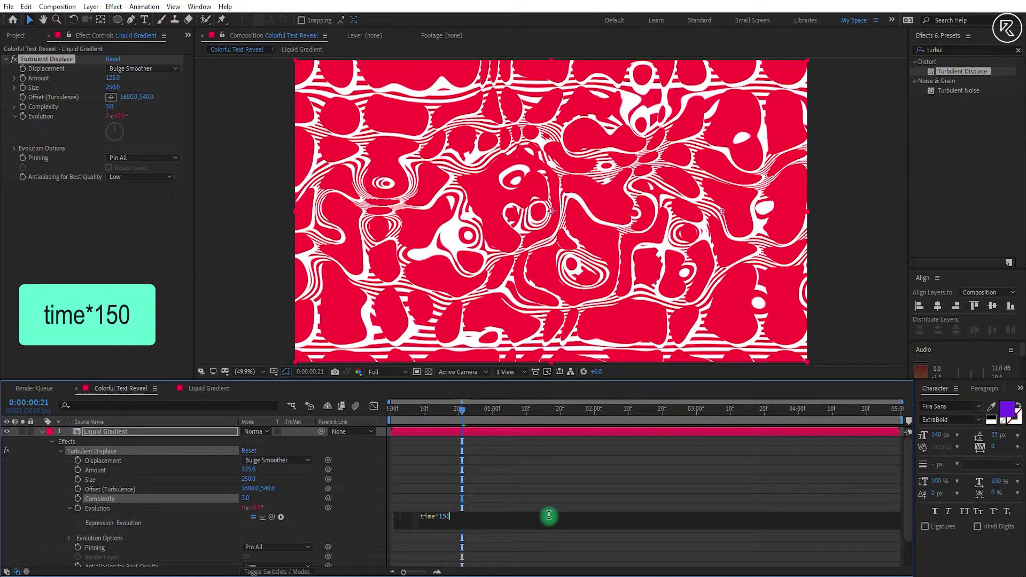
pyautogui.click(464, 472)
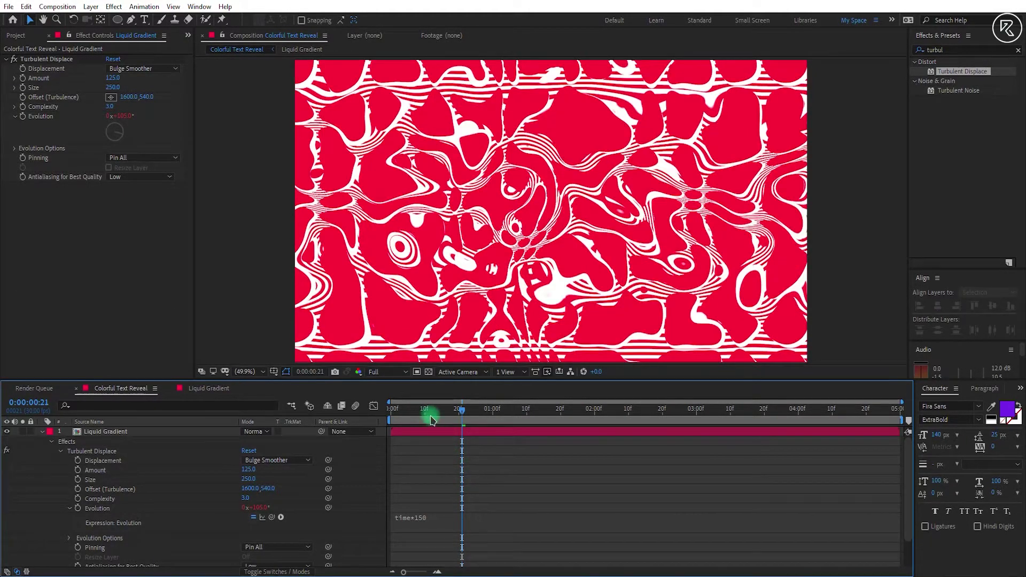
pyautogui.moveTo(431, 419); pyautogui.dragTo(386, 409)
pyautogui.press('space')
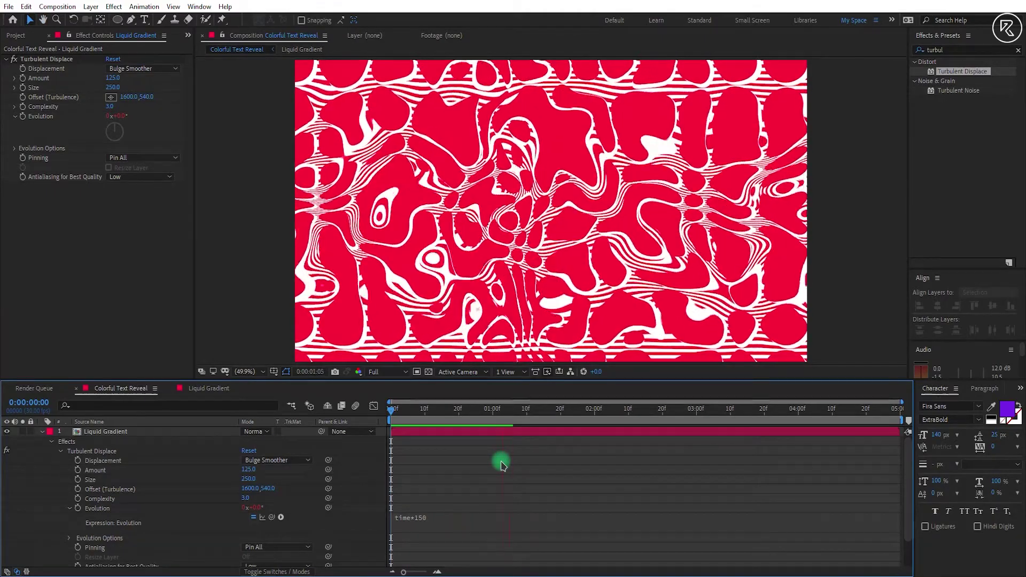
pyautogui.press('space')
pyautogui.moveTo(572, 413); pyautogui.dragTo(432, 422)
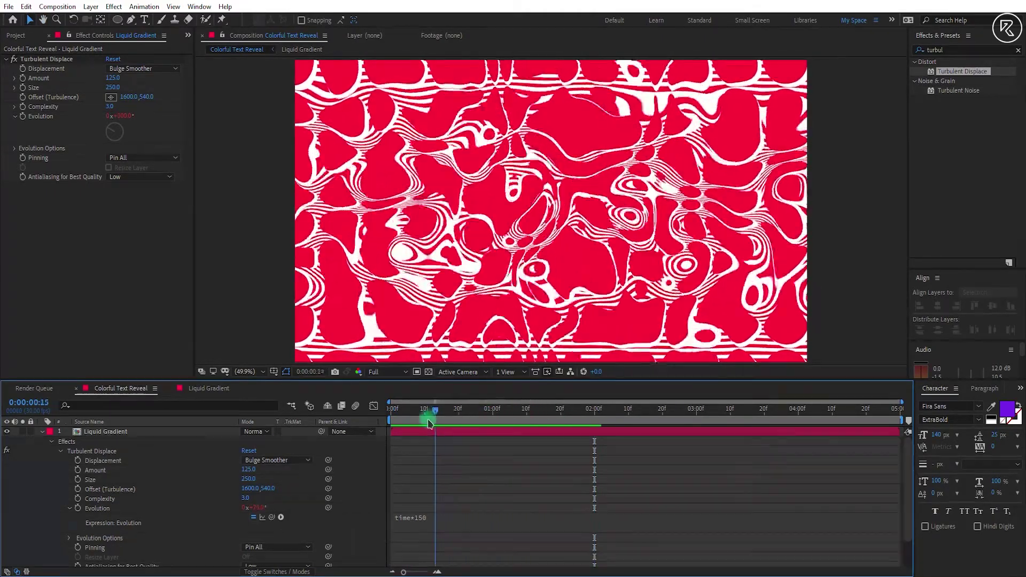
pyautogui.press('Home')
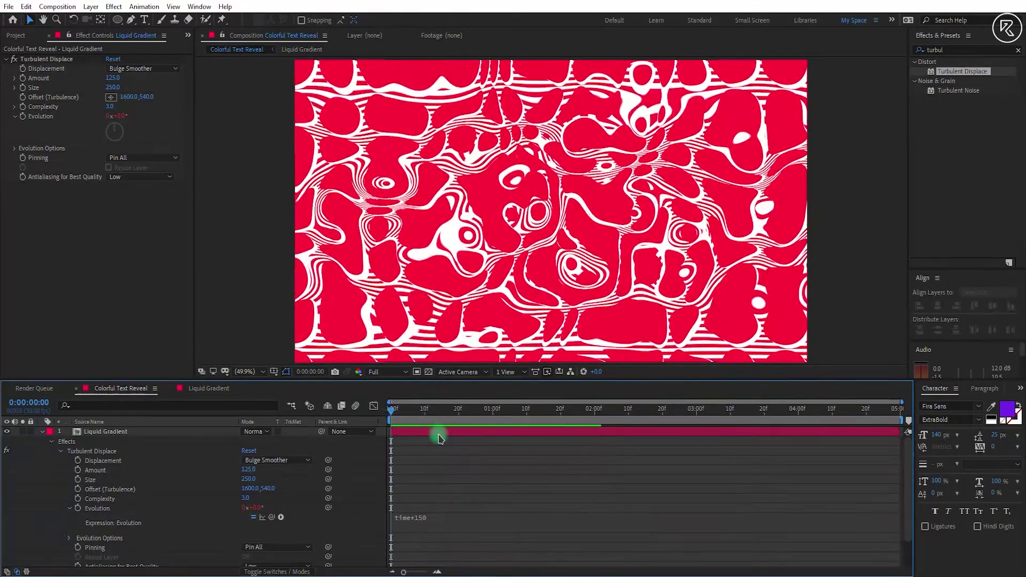
# - Place the Stay Creative text above Liquid Gradient, use it as the gradient's alpha matte, and preview the result
pyautogui.click(45, 438)
pyautogui.moveTo(95, 441); pyautogui.dragTo(109, 434)
pyautogui.click(297, 440)
pyautogui.click(336, 471)
pyautogui.press('space')
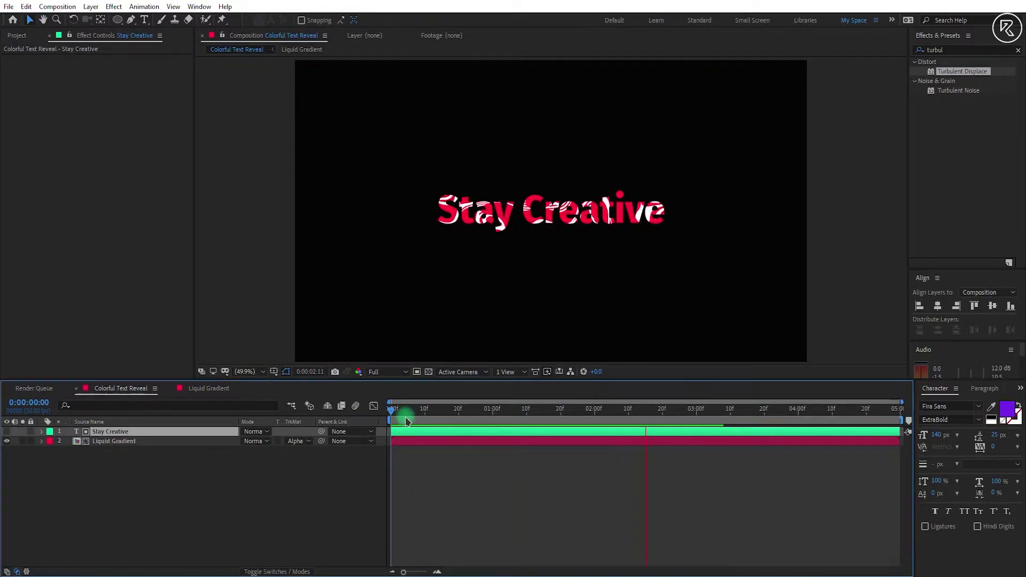
pyautogui.press('space')
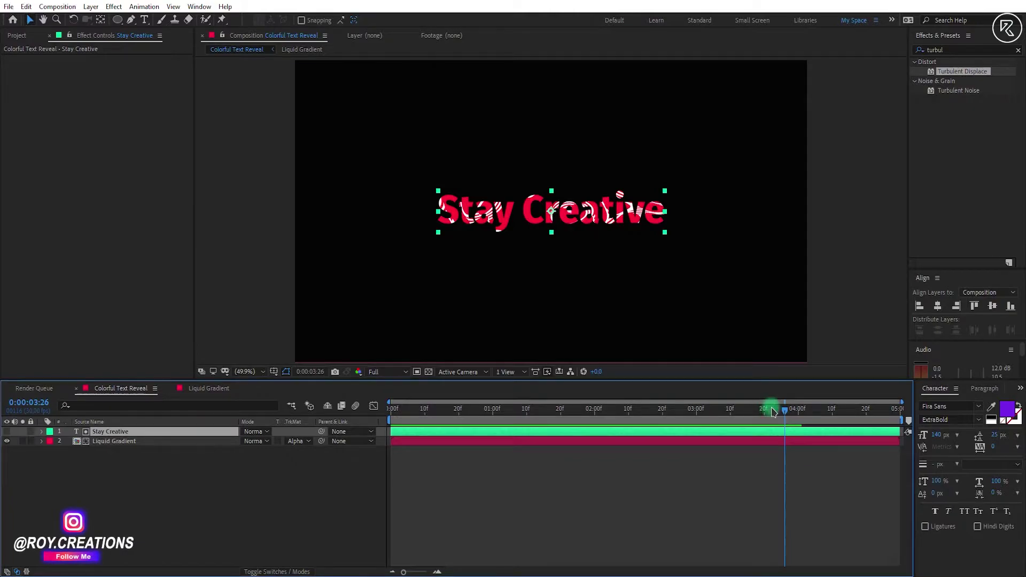
# - Scale the Liquid Gradient layer down to 33%
pyautogui.press('/')
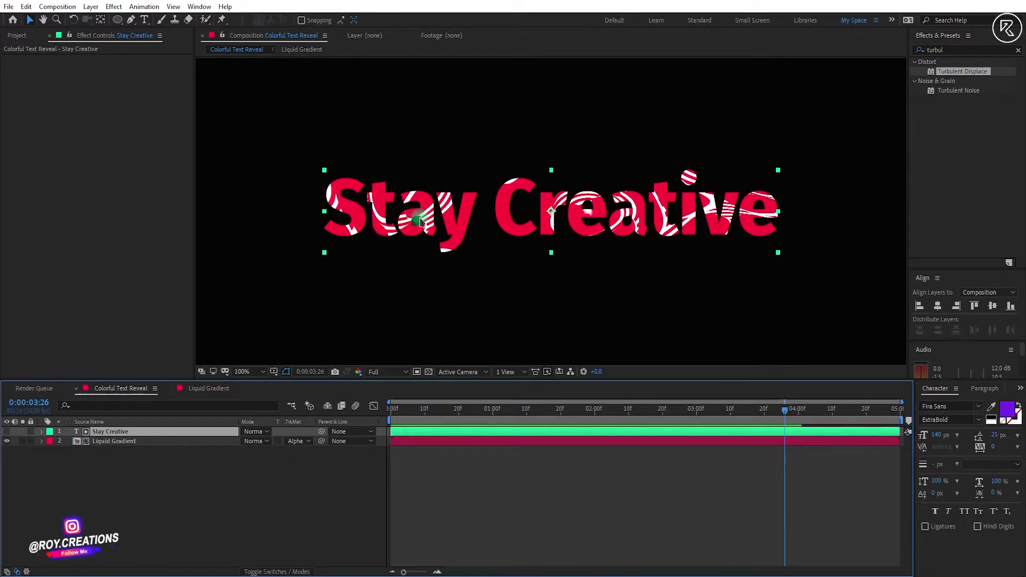
pyautogui.click(128, 441)
pyautogui.press('s')
pyautogui.moveTo(269, 452); pyautogui.dragTo(247, 458)
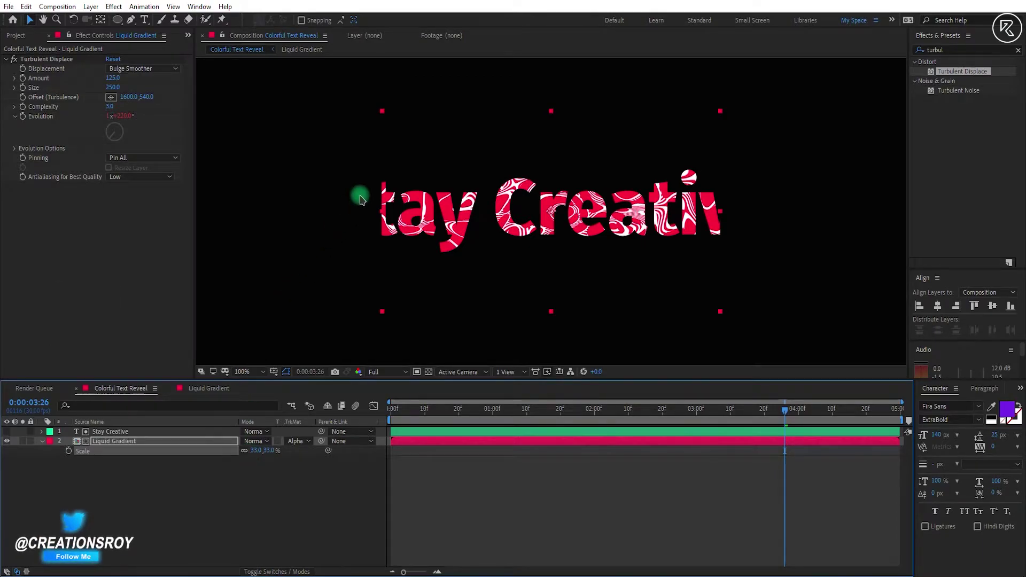
# - Turn off the Liquid Gradient layer's track matte and apply the CC RepeTile effect to the layer
pyautogui.click(298, 441)
pyautogui.click(305, 454)
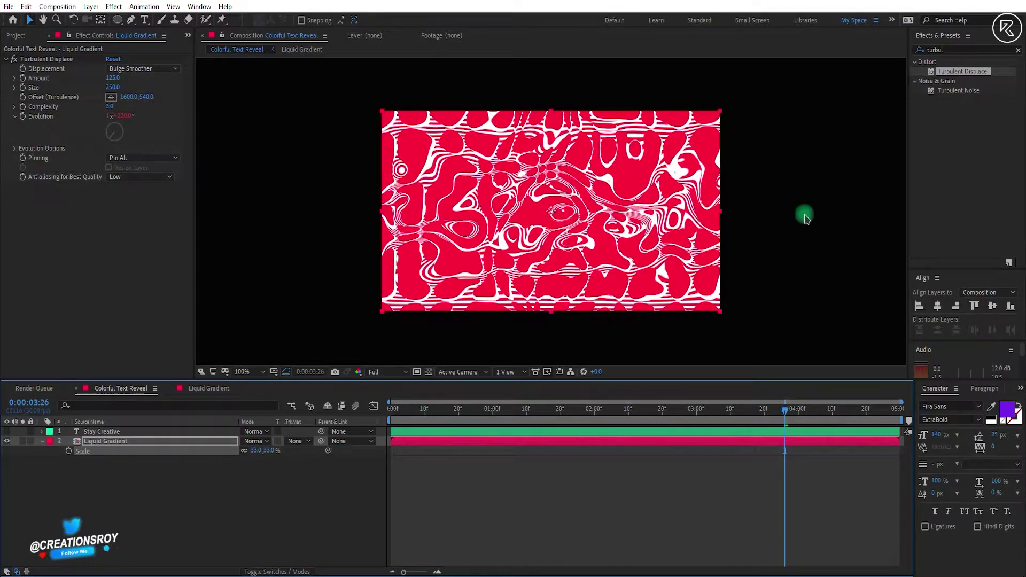
pyautogui.click(955, 49)
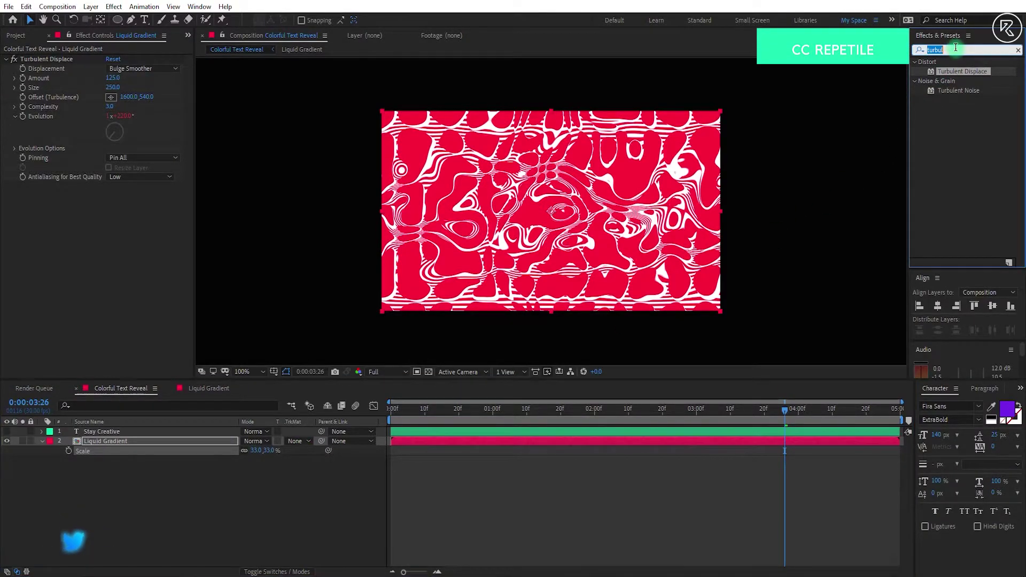
pyautogui.write('cc re')
pyautogui.moveTo(954, 71); pyautogui.dragTo(113, 60)
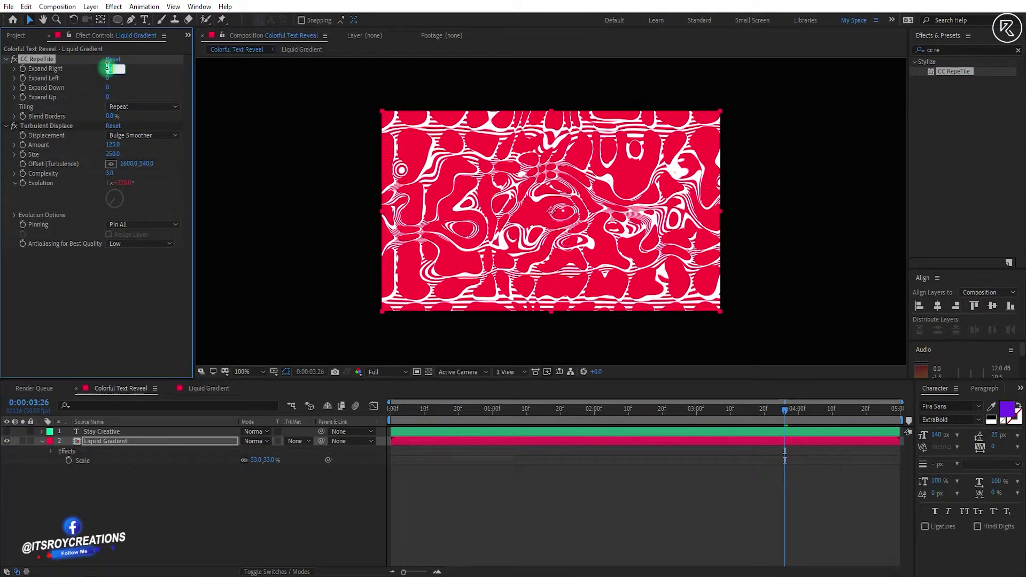
# - Set CC RepeTile's right, left, down and up expansion to 800 each
pyautogui.write('800')
pyautogui.press('Tab')
pyautogui.write('800')
pyautogui.press('Tab')
pyautogui.write('800')
pyautogui.press('Tab')
pyautogui.write('800')
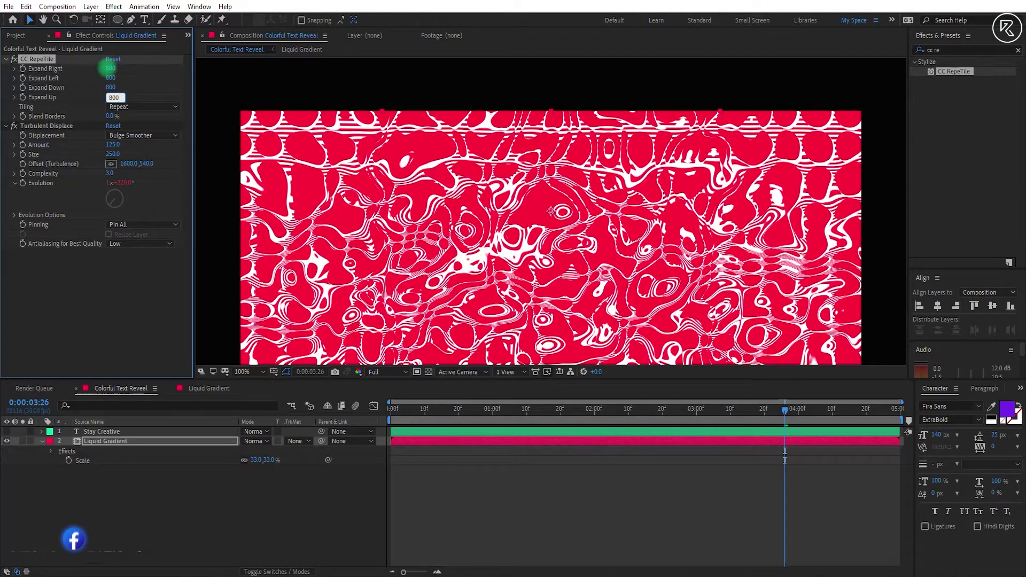
pyautogui.press('Return')
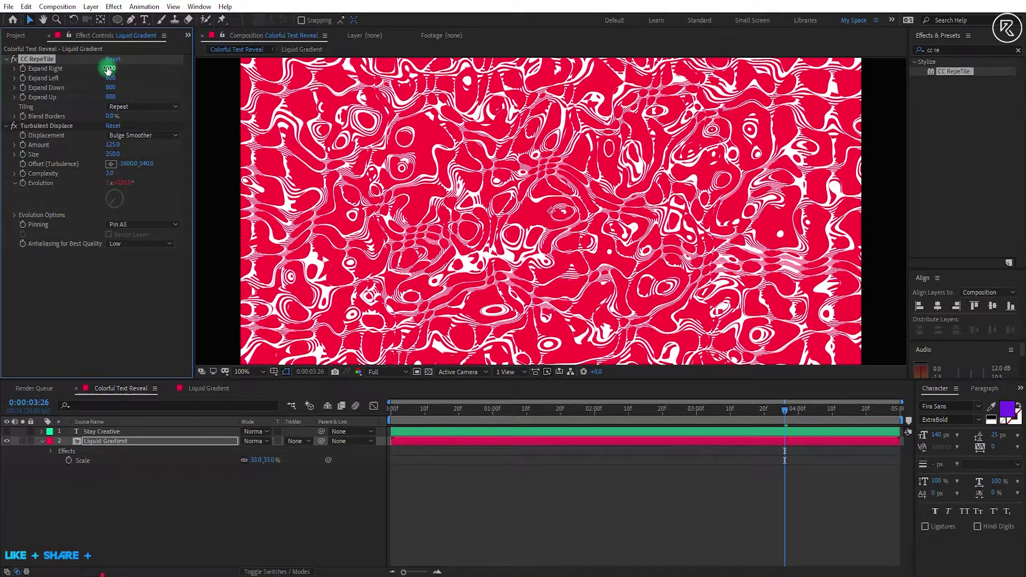
pyautogui.click(571, 316)
# - Set the Liquid Gradient layer's track matte back to the text's alpha and go to 0:00:02:00
pyautogui.moveTo(768, 413); pyautogui.dragTo(446, 417)
pyautogui.click(296, 440)
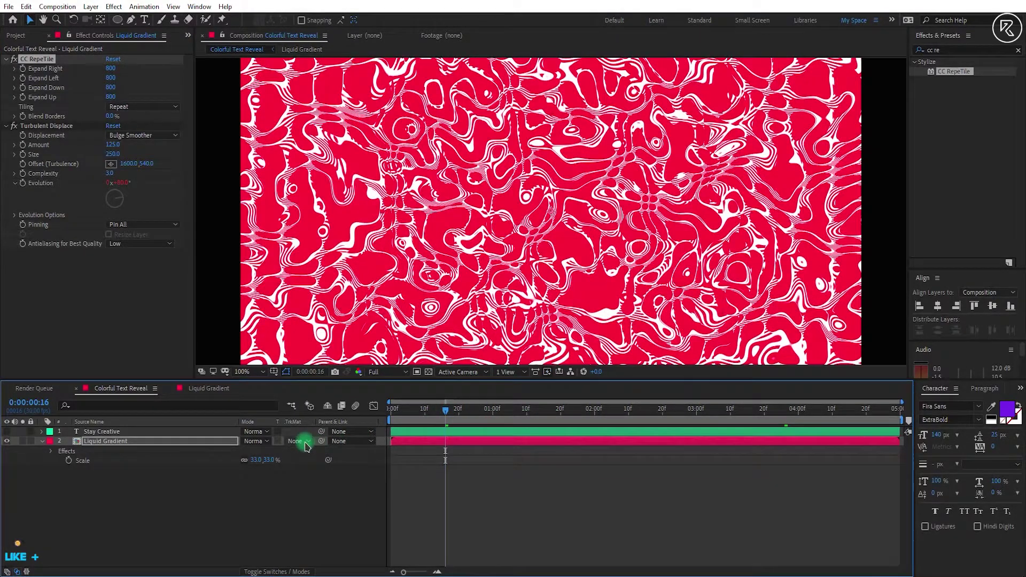
pyautogui.click(320, 470)
pyautogui.moveTo(445, 410); pyautogui.dragTo(594, 411)
# - Set the Liquid Gradient layer's scale to 55%
pyautogui.click(264, 464)
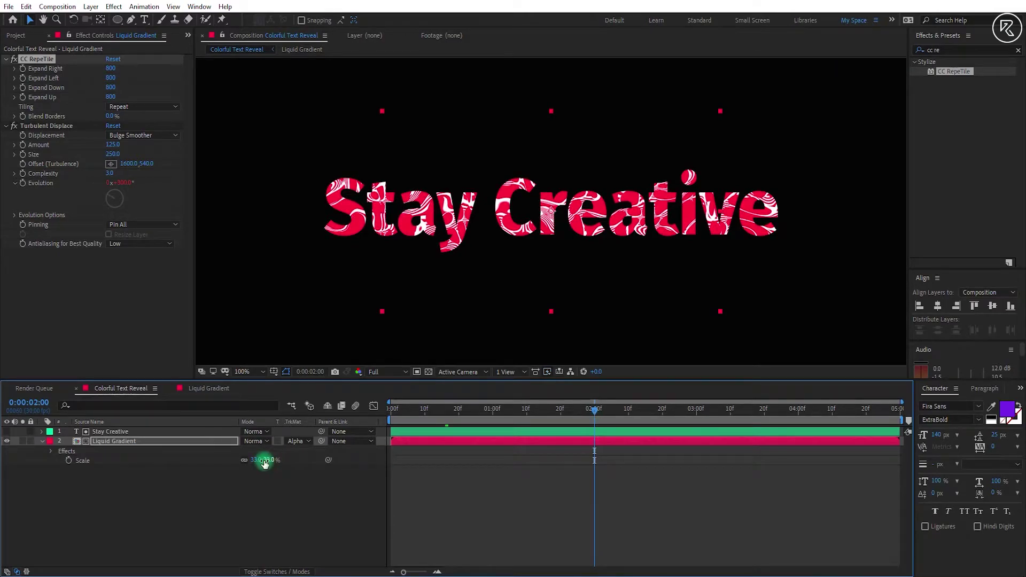
pyautogui.write('55')
pyautogui.press('Return')
pyautogui.hotkey('shift', '/')
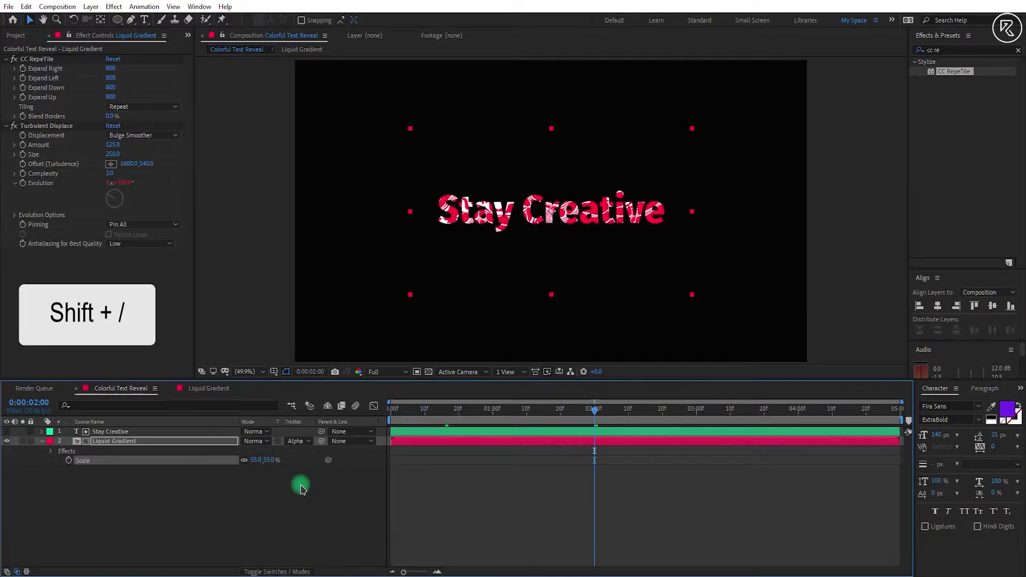
# - Duplicate the Stay Creative text layer, move the copy below Liquid Gradient, and make it visible
pyautogui.click(137, 431)
pyautogui.hotkey('ctrl', 'd')
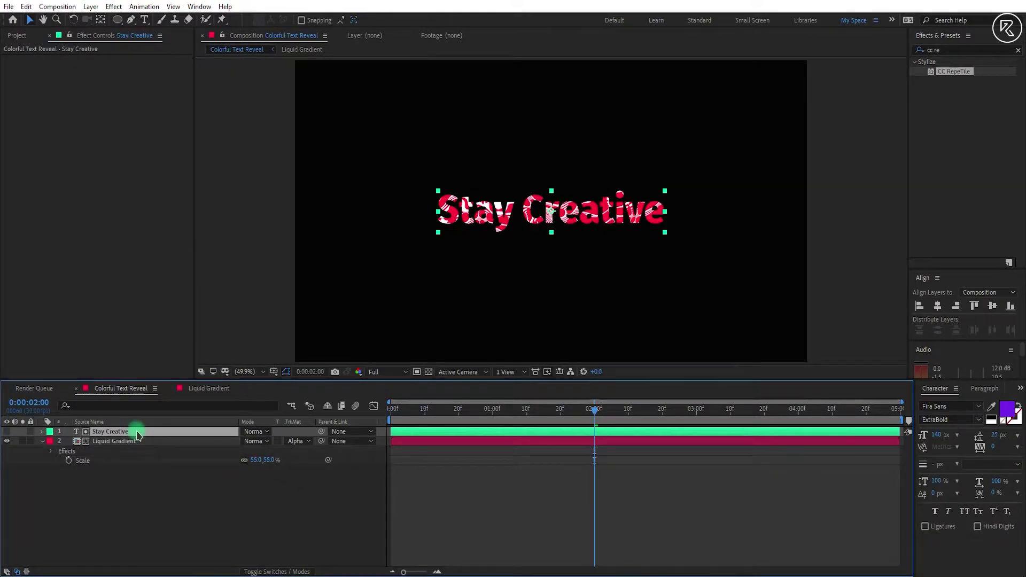
pyautogui.moveTo(137, 434); pyautogui.dragTo(143, 473)
pyautogui.click(42, 441)
pyautogui.click(101, 451)
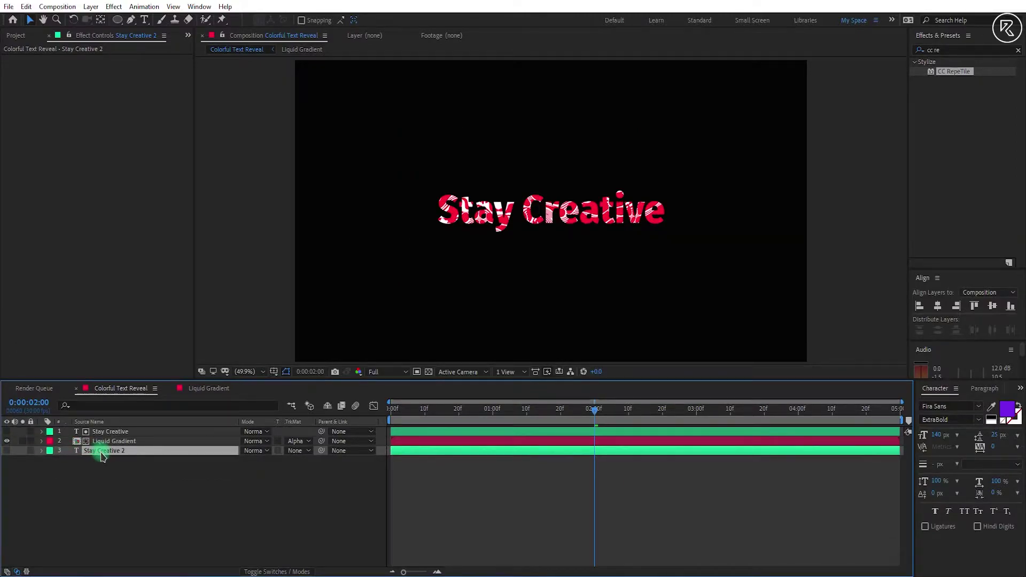
# - Apply Directional Blur to Stay Creative 2 with a direction of 90° and a blur length of 30
pyautogui.click(1002, 50)
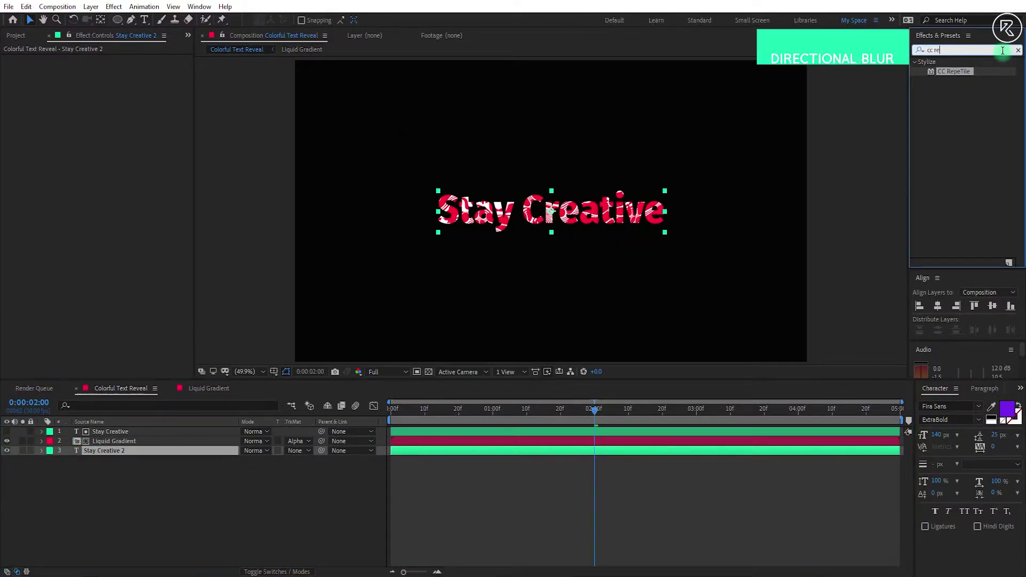
pyautogui.write('dire')
pyautogui.moveTo(986, 71); pyautogui.dragTo(657, 450)
pyautogui.scroll(3, 591, 222)
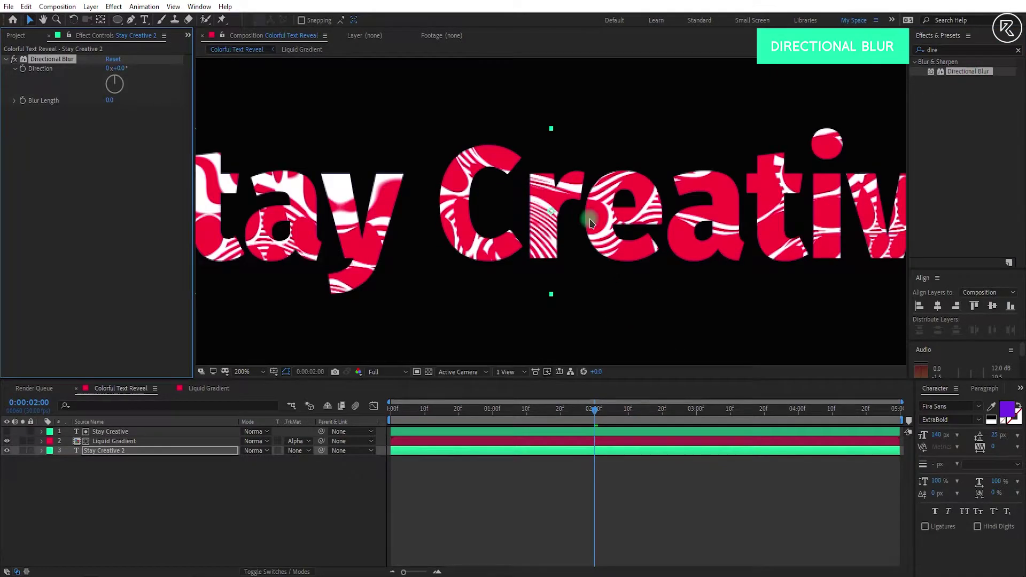
pyautogui.click(122, 70)
pyautogui.moveTo(112, 103)
pyautogui.mouseDown()
pyautogui.moveTo(249, 107)
pyautogui.moveTo(114, 104)
pyautogui.mouseUp()
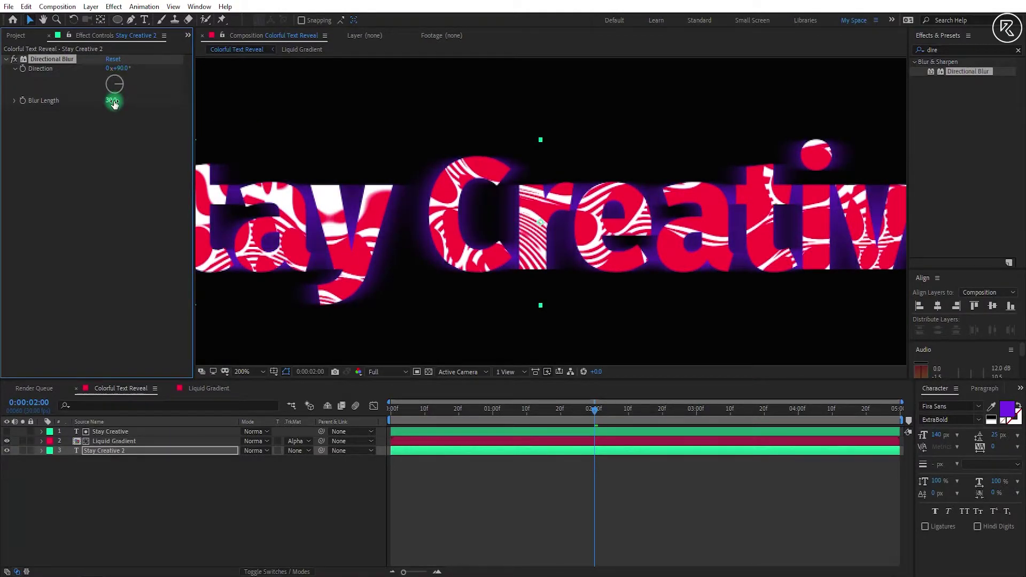
# - Sample the gradient's red as the Stay Creative 2 fill colour and set the layer's opacity to 70%
pyautogui.click(991, 406)
pyautogui.click(540, 204)
pyautogui.press('t')
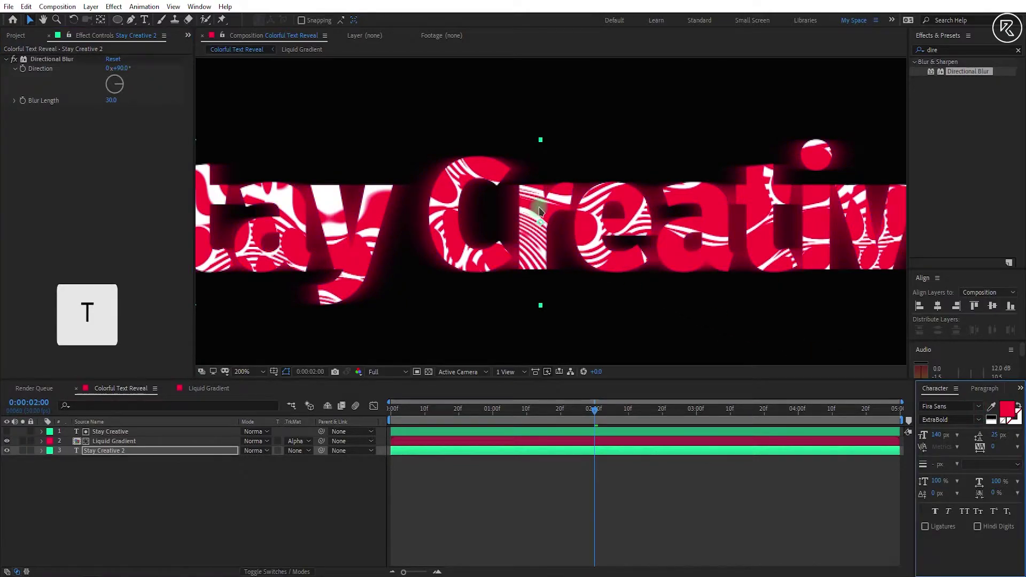
pyautogui.click(248, 460)
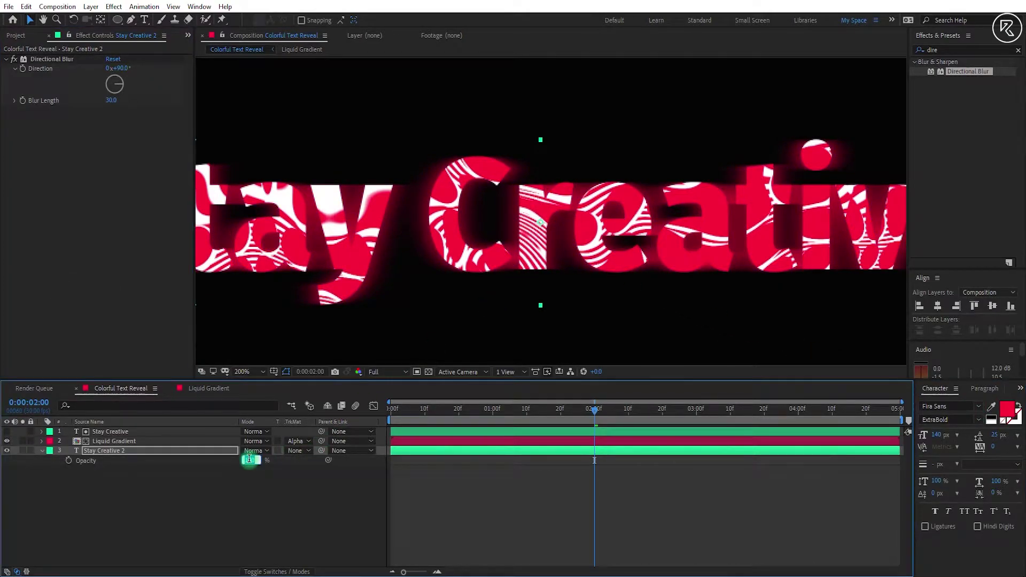
pyautogui.write('70')
pyautogui.press('Return')
pyautogui.hotkey('shift', '/')
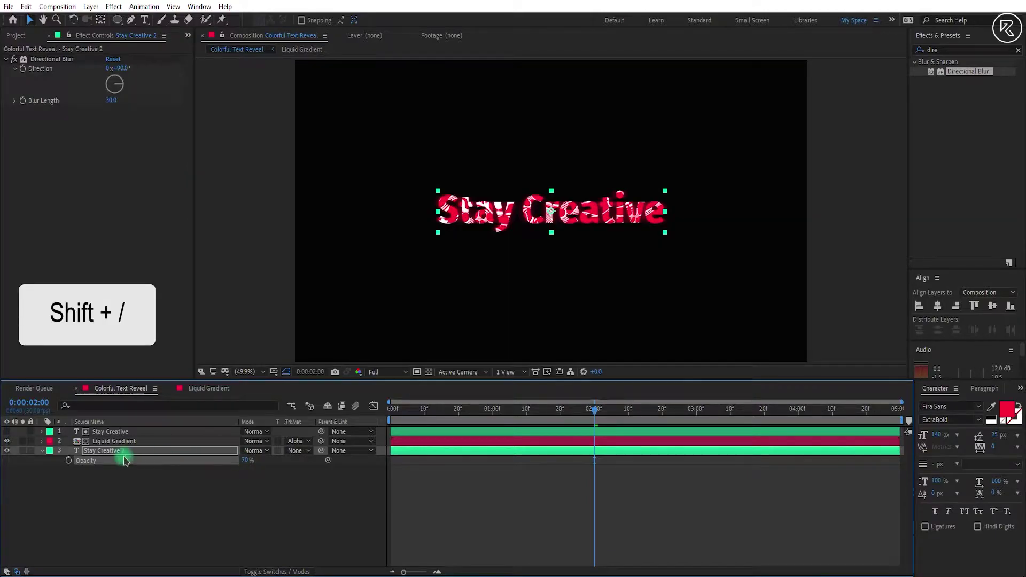
# - Duplicate the Stay Creative text layer again, move the copy beneath Stay Creative 2, make it visible, and solo it
pyautogui.click(42, 451)
pyautogui.click(87, 431)
pyautogui.hotkey('ctrl', 'd')
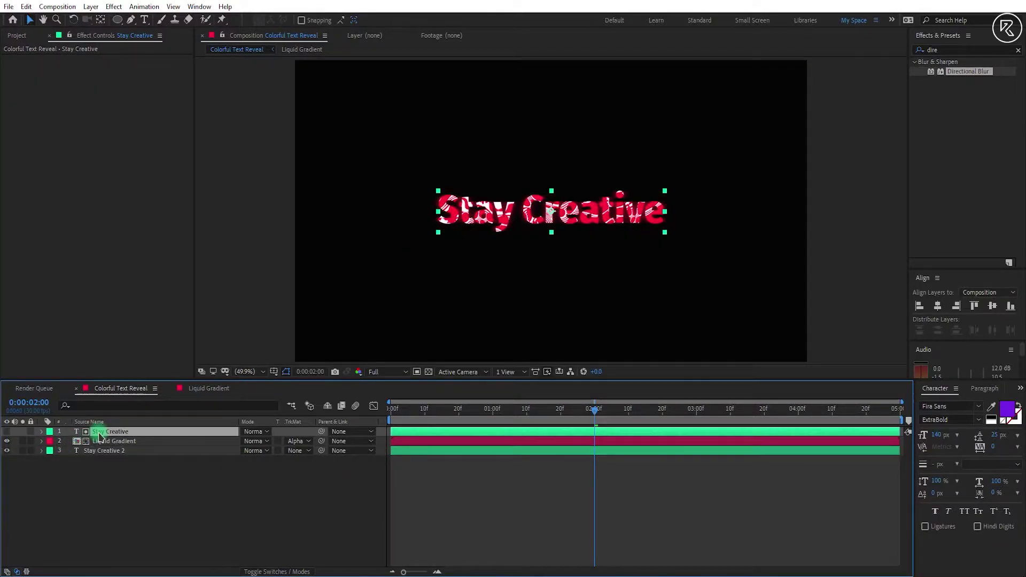
pyautogui.moveTo(99, 436); pyautogui.dragTo(64, 465)
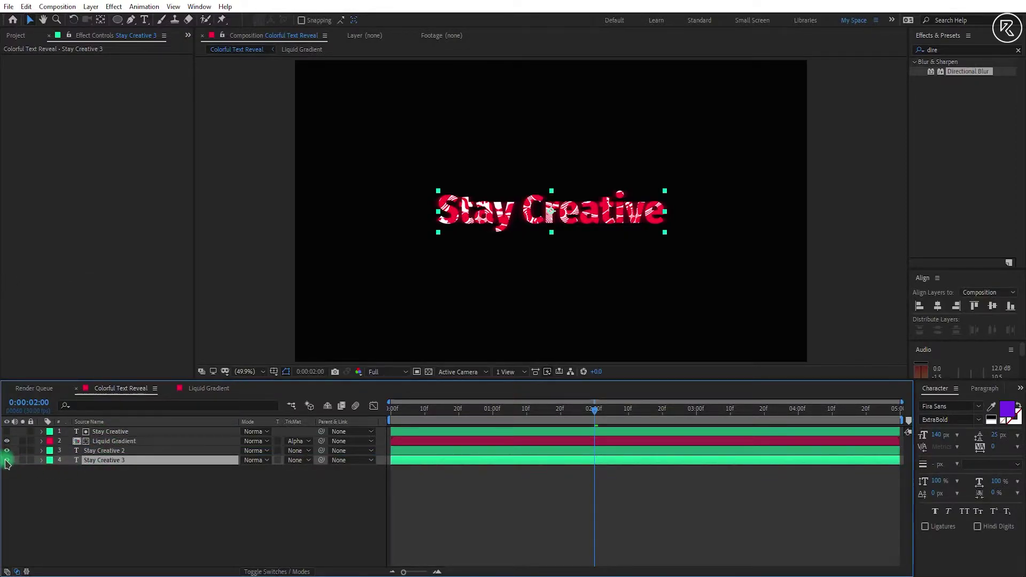
pyautogui.click(23, 460)
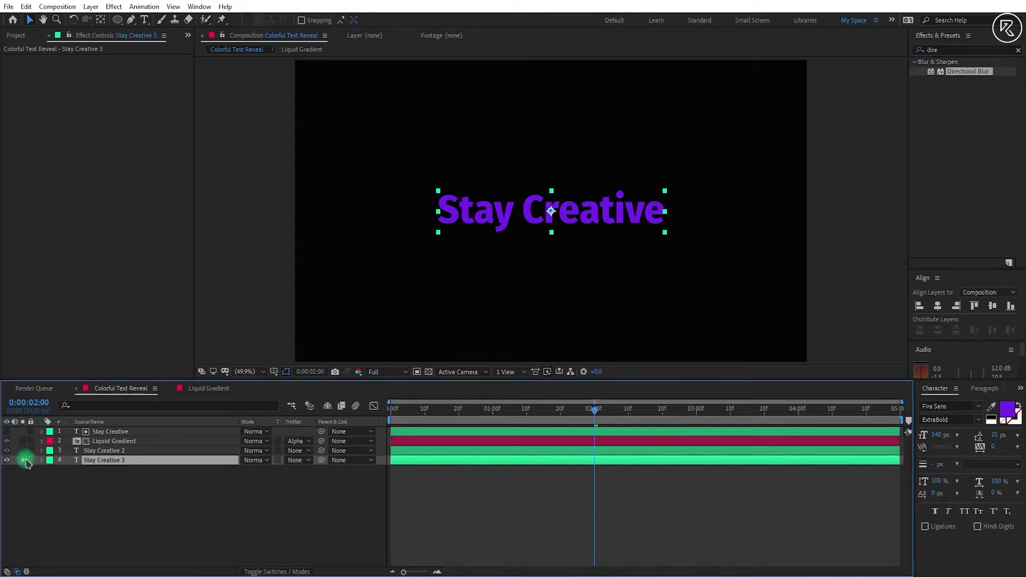
# - Give the Stay Creative 3 text a white stroke 2 px wide and no fill
pyautogui.click(1013, 416)
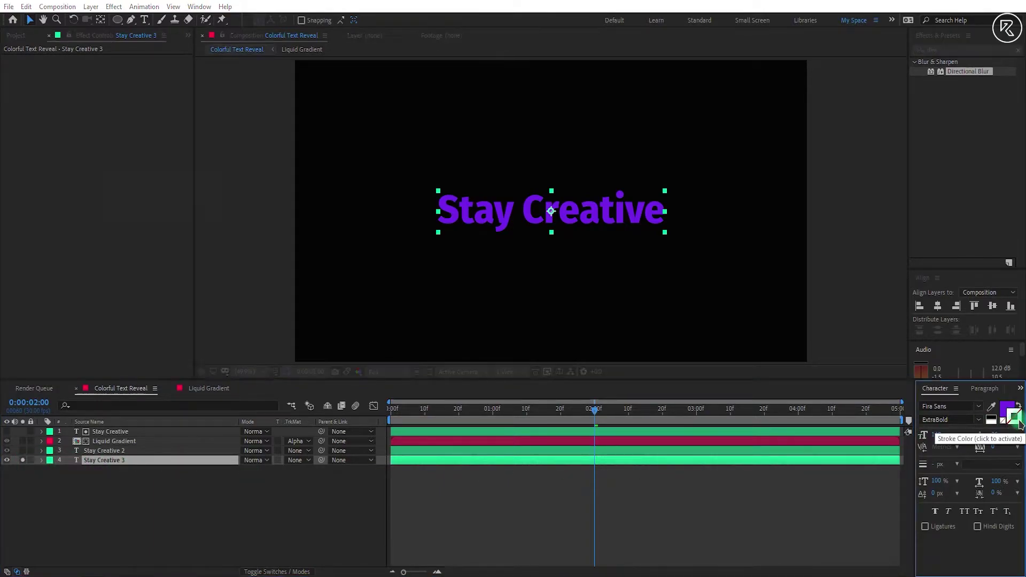
pyautogui.click(306, 168)
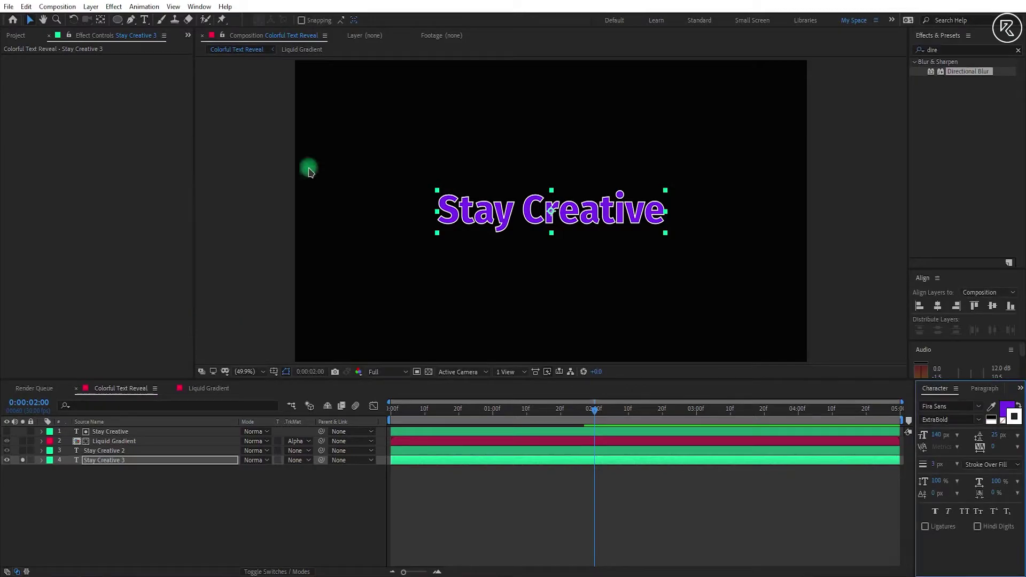
pyautogui.click(1003, 420)
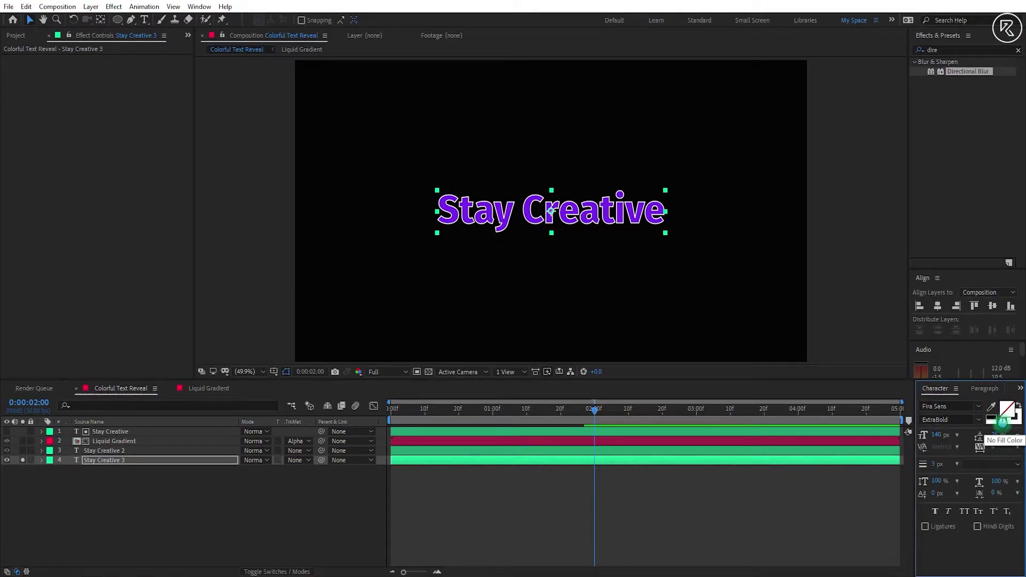
pyautogui.press('Return')
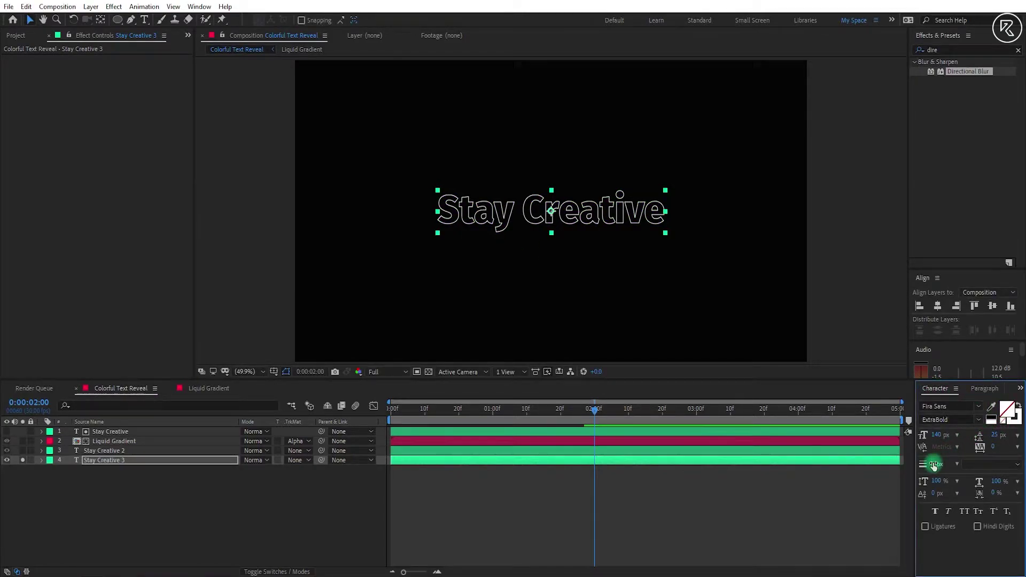
pyautogui.scroll(4, 667, 214)
pyautogui.moveTo(936, 465)
pyautogui.mouseDown()
pyautogui.moveTo(945, 469)
pyautogui.moveTo(931, 467)
pyautogui.mouseUp()
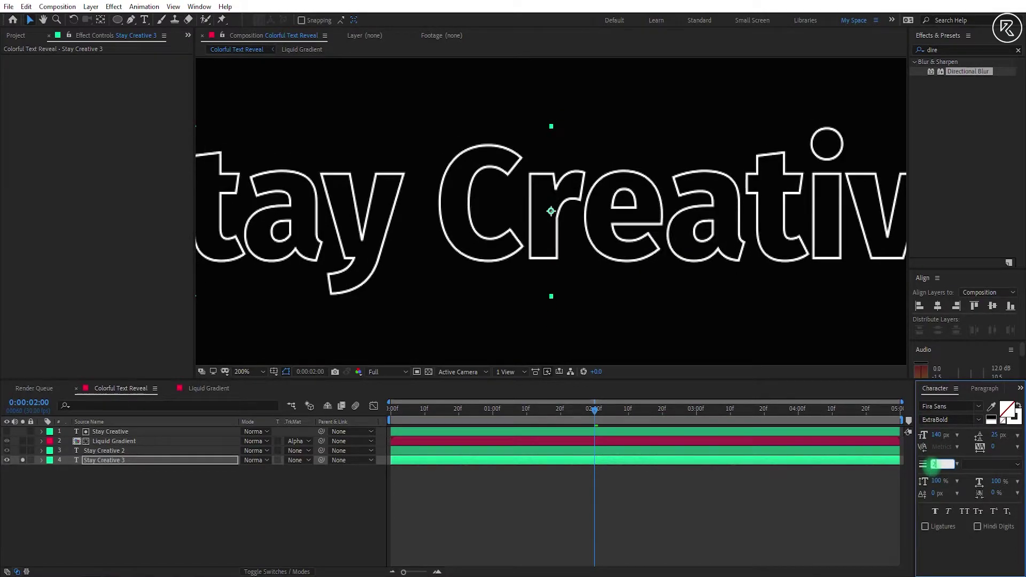
pyautogui.hotkey('shift', '/')
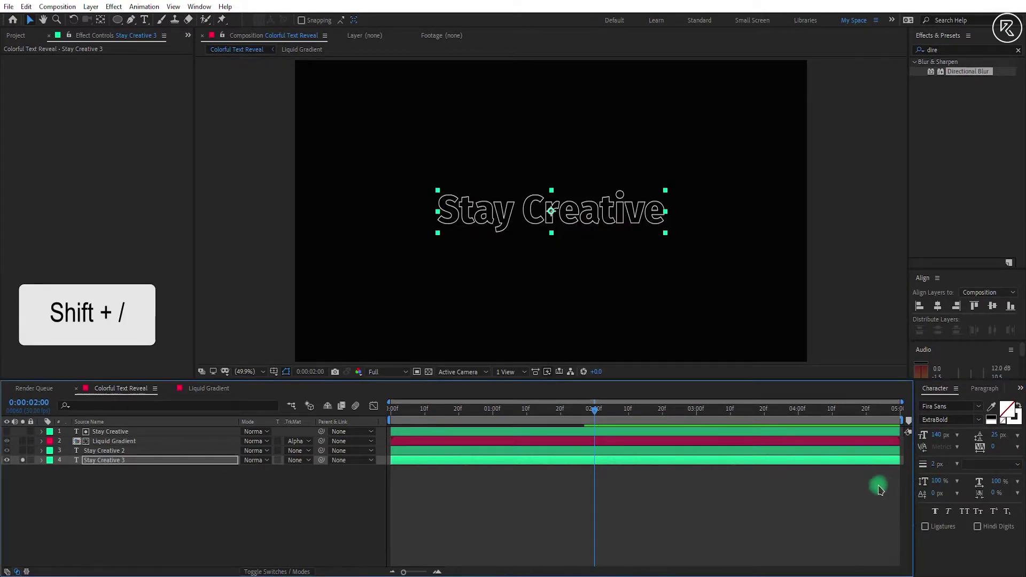
# - In the Stay Creative 3 text animator, set the range selector's Start to 36% and Offset to 5%
pyautogui.moveTo(581, 417); pyautogui.dragTo(517, 419)
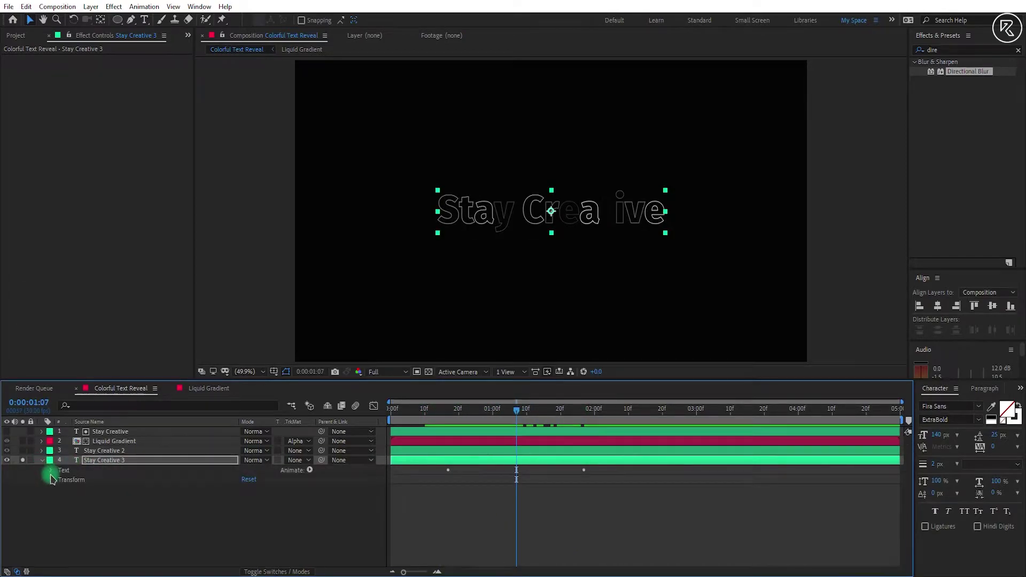
pyautogui.click(51, 471)
pyautogui.click(60, 508)
pyautogui.click(70, 518)
pyautogui.click(100, 546)
pyautogui.scroll(-1, 209, 520)
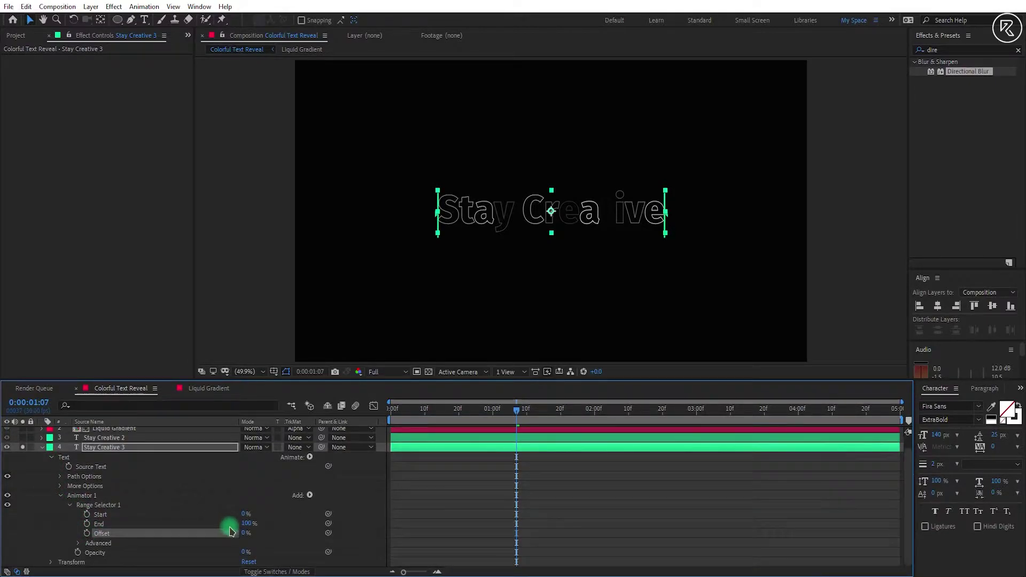
pyautogui.moveTo(244, 517)
pyautogui.mouseDown()
pyautogui.moveTo(270, 520)
pyautogui.moveTo(258, 521)
pyautogui.mouseUp()
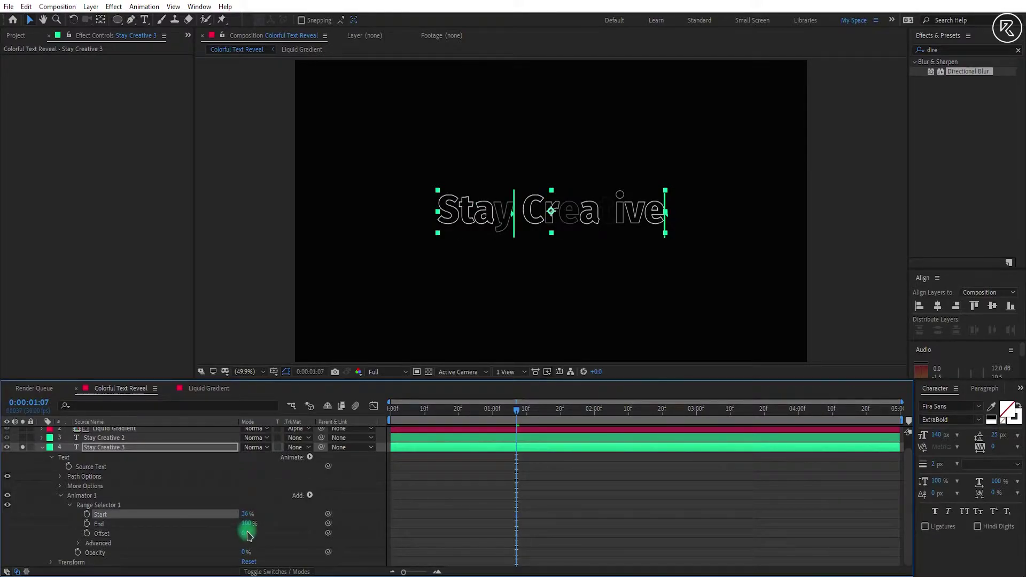
pyautogui.press('Return')
pyautogui.click(92, 540)
# - In the range selector's advanced settings, choose the Square shape and set Amount to 95% and Random Seed to 5
pyautogui.scroll(-3, 92, 534)
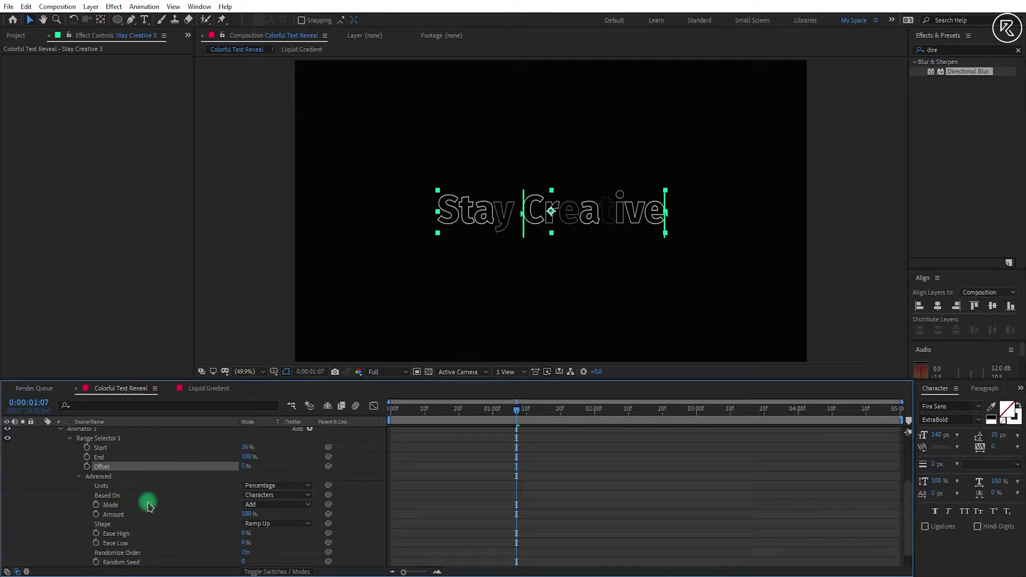
pyautogui.click(274, 524)
pyautogui.click(276, 452)
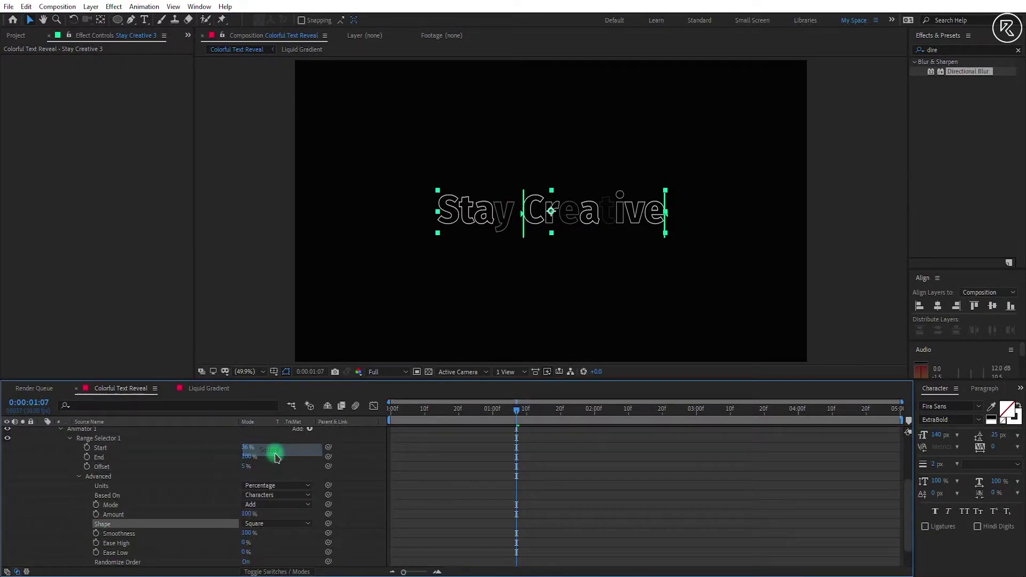
pyautogui.moveTo(247, 514)
pyautogui.mouseDown()
pyautogui.moveTo(234, 516)
pyautogui.moveTo(247, 517)
pyautogui.mouseUp()
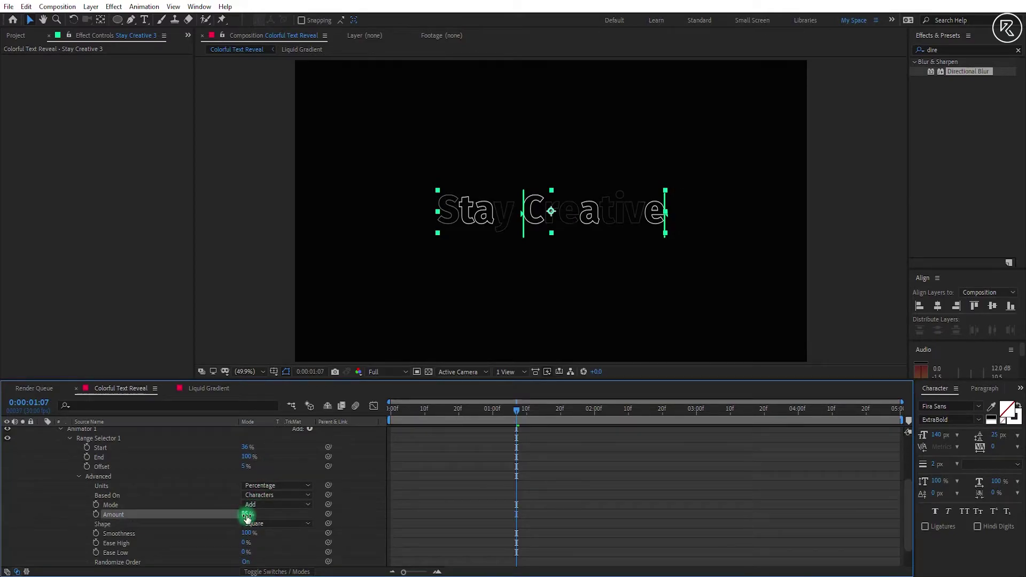
pyautogui.scroll(-1, 140, 501)
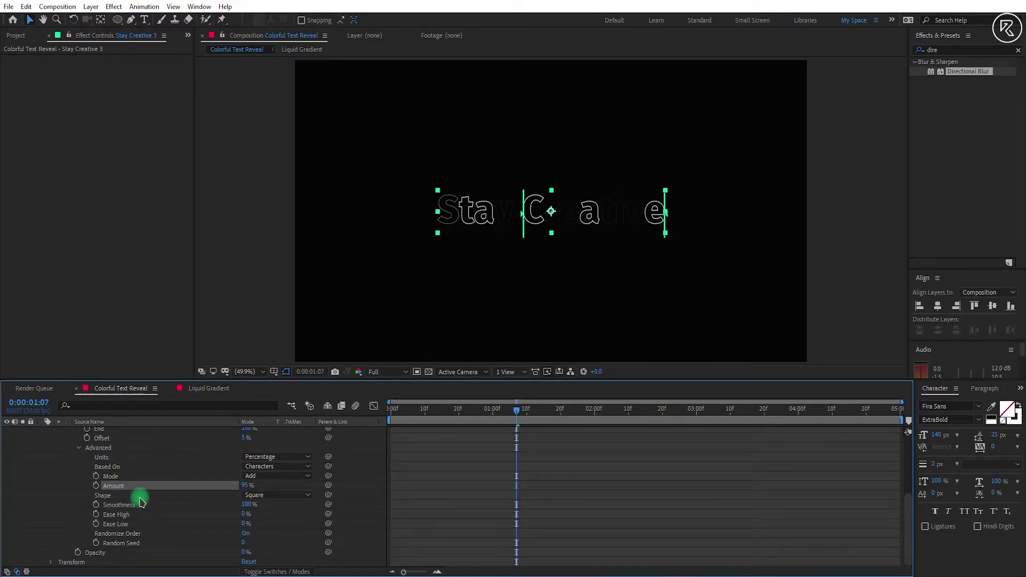
pyautogui.moveTo(243, 544); pyautogui.dragTo(248, 544)
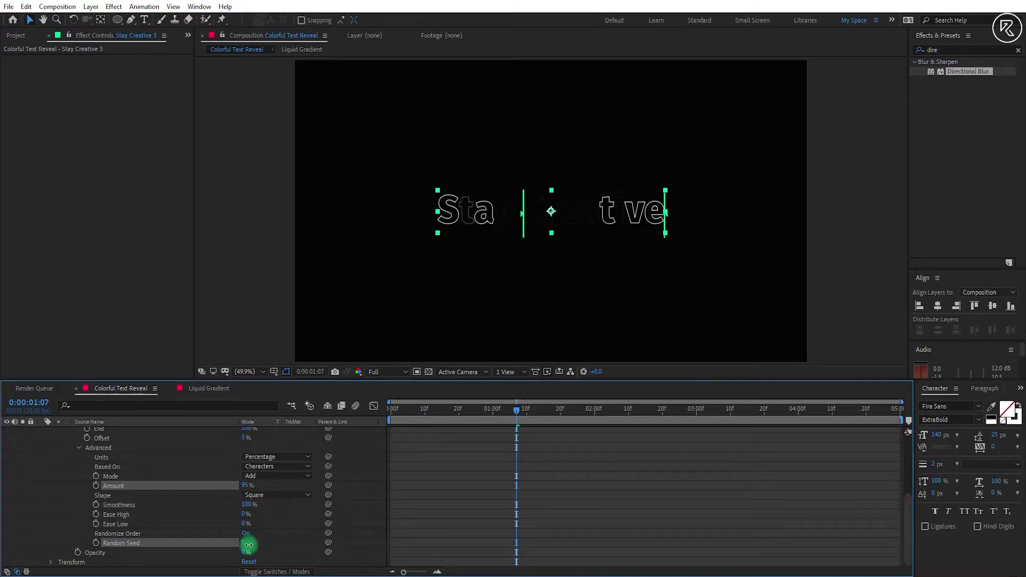
pyautogui.click(342, 499)
# - Add a Tracking property to the Stay Creative 3 animator and keyframe its amount from 0 at 0:00:01:10 to 45 at 0:00:02:10
pyautogui.scroll(4, 345, 502)
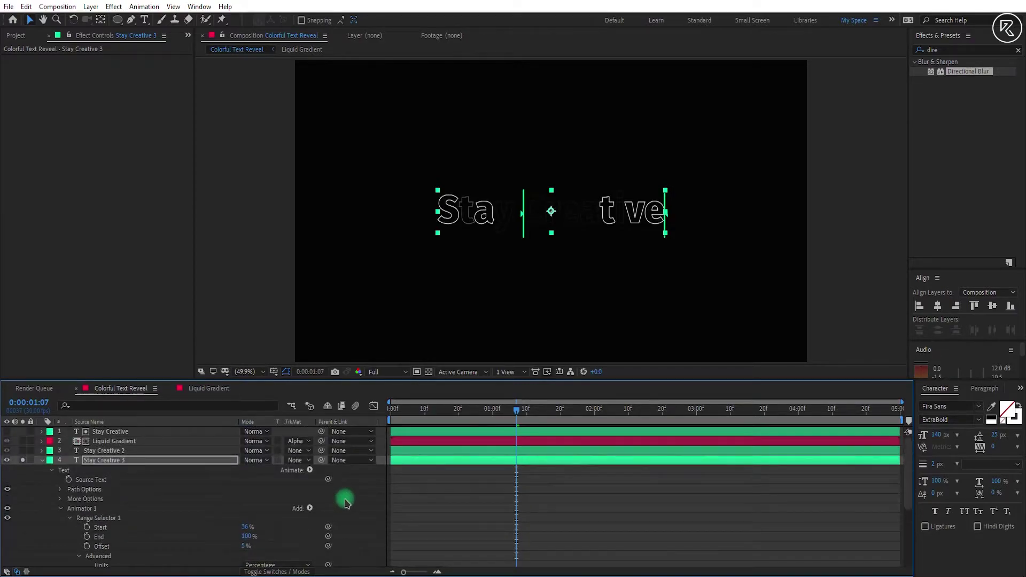
pyautogui.click(309, 471)
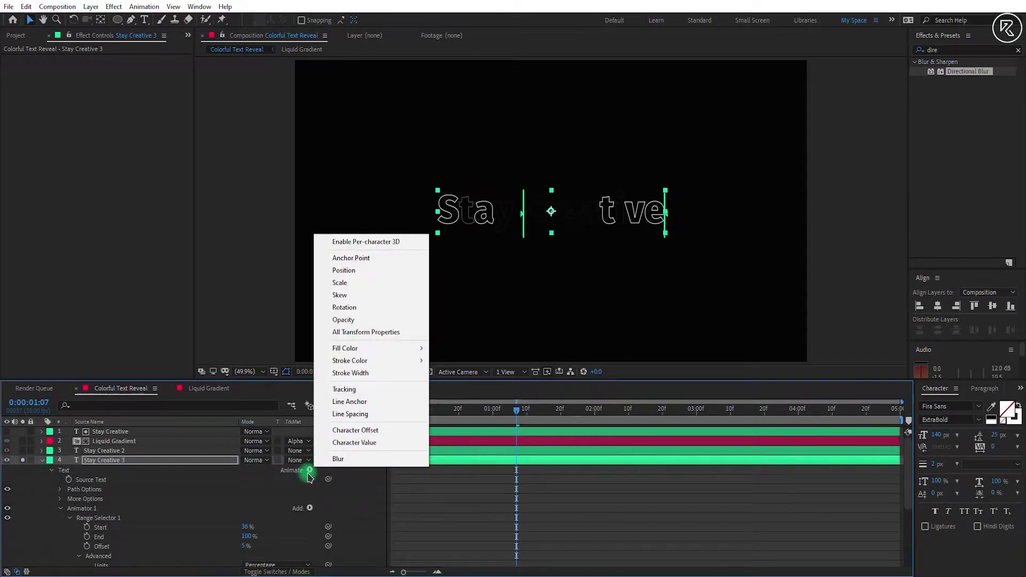
pyautogui.click(348, 389)
pyautogui.scroll(-1, 358, 459)
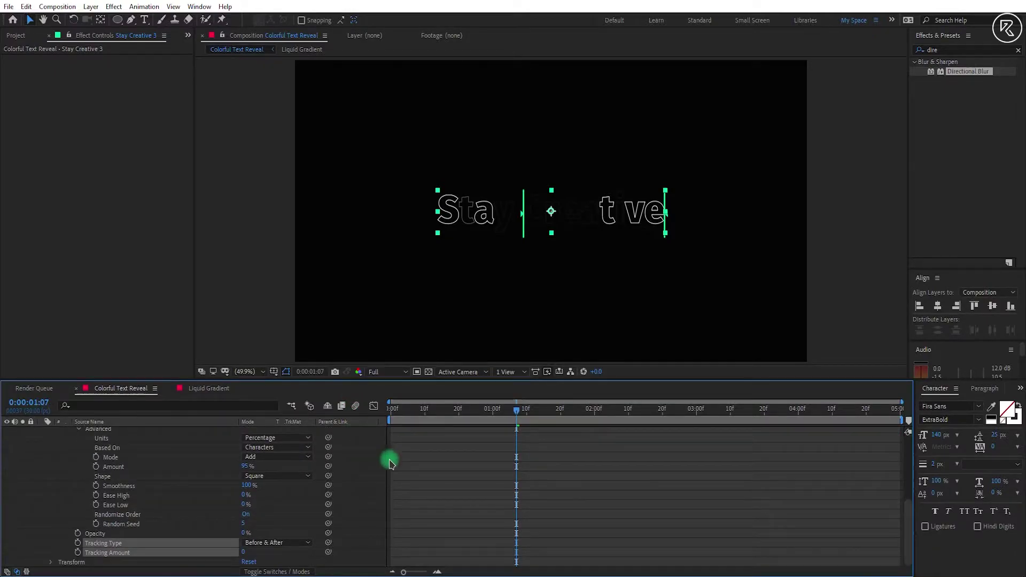
pyautogui.moveTo(520, 417); pyautogui.dragTo(528, 418)
pyautogui.click(77, 553)
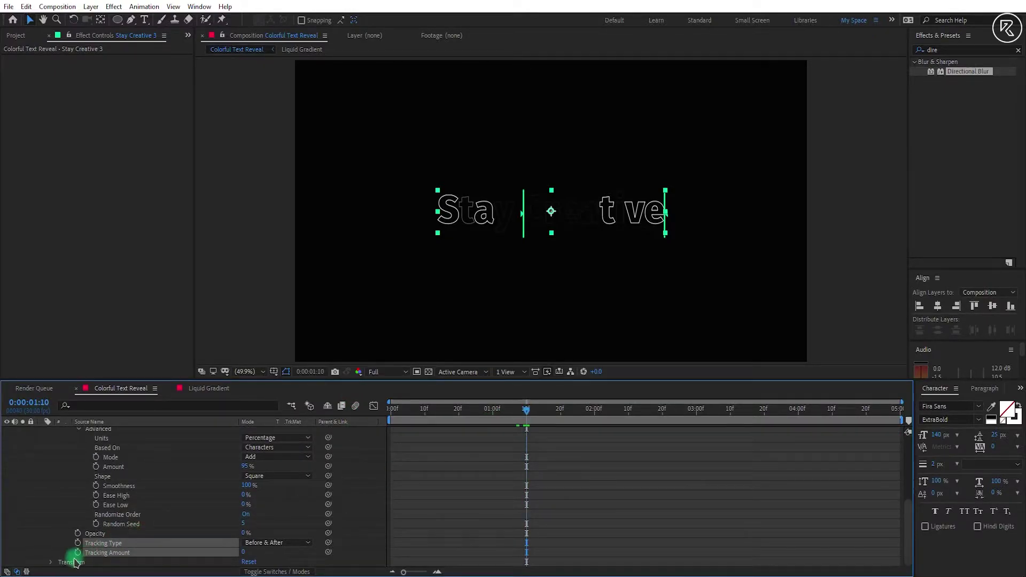
pyautogui.click(628, 414)
pyautogui.moveTo(245, 553); pyautogui.dragTo(266, 558)
pyautogui.scroll(5, 264, 555)
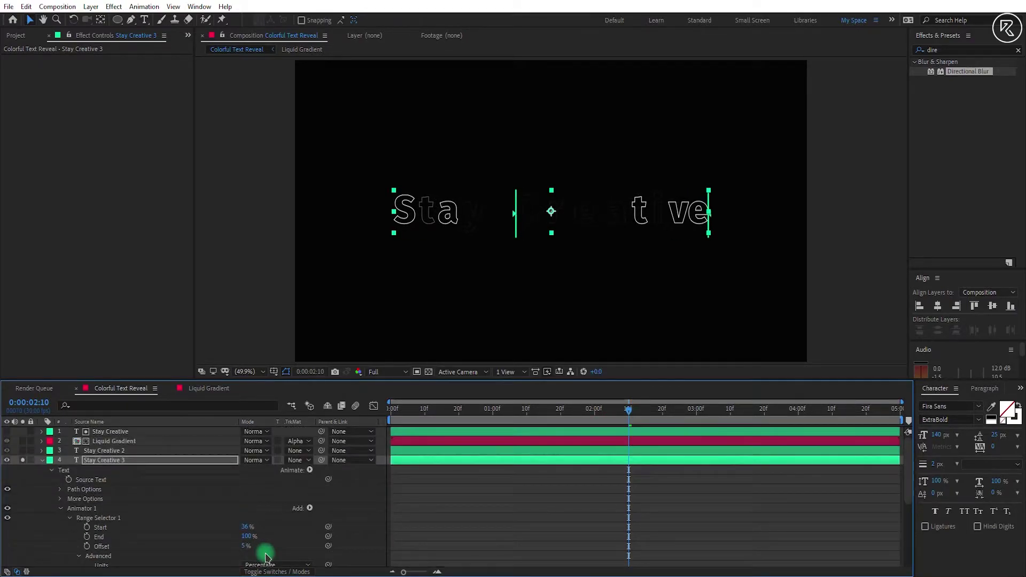
# - Keyframe the Stay Creative 3 scale from 100% at 0:00:01:10 to 110% at 0:00:02:10 and preview the animation
pyautogui.press('s')
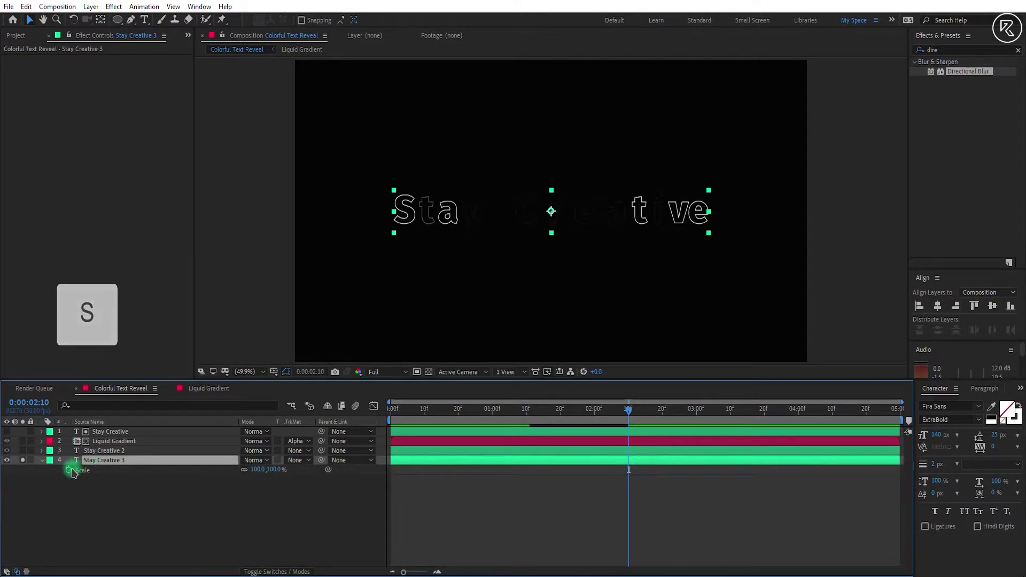
pyautogui.press('u')
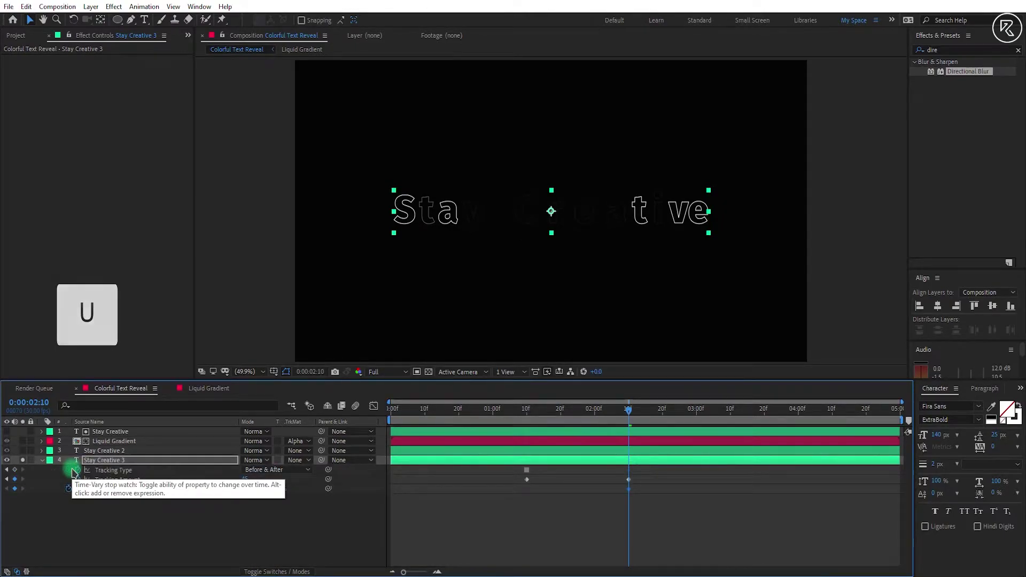
pyautogui.press('j')
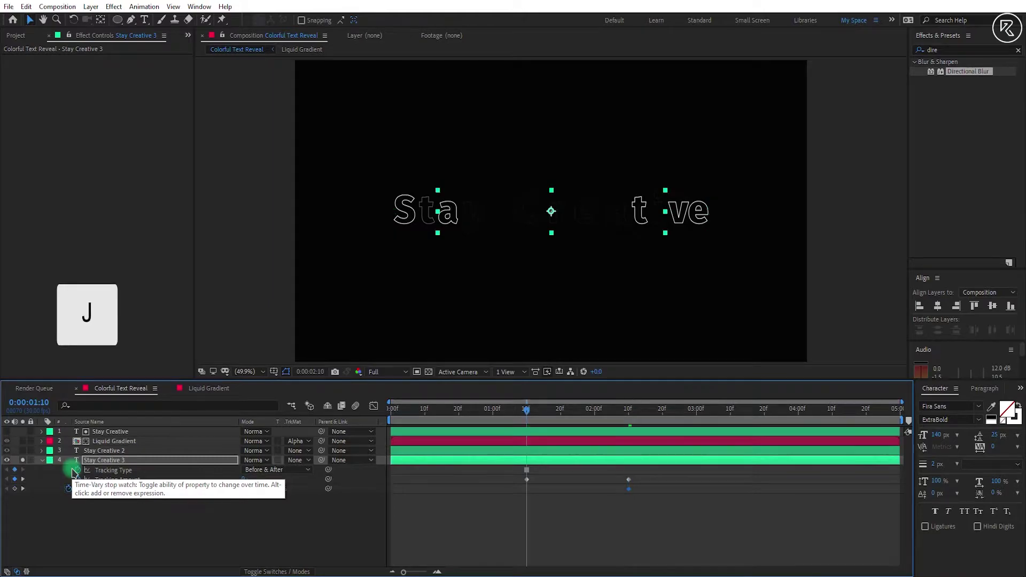
pyautogui.click(15, 488)
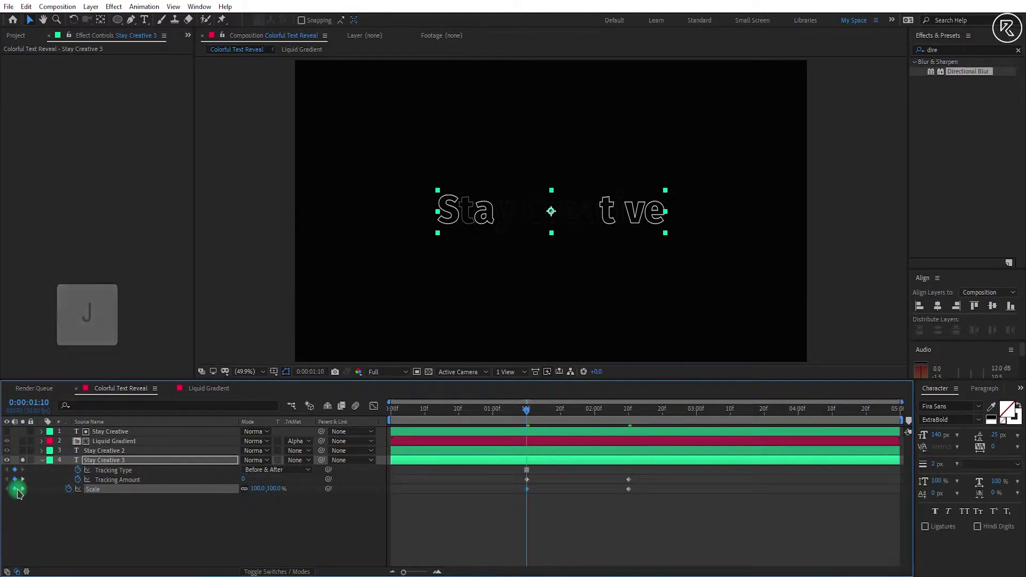
pyautogui.press('k')
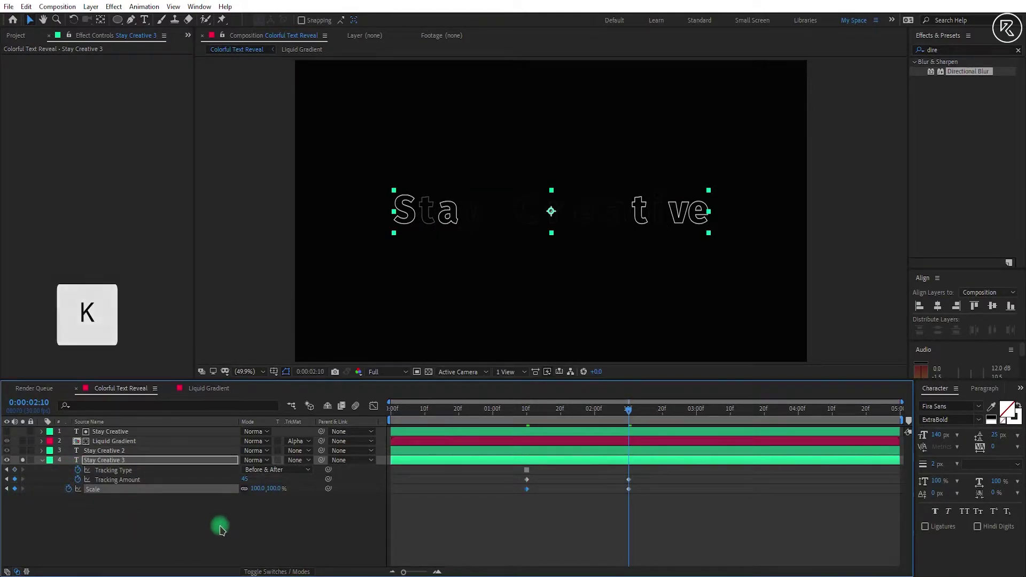
pyautogui.click(275, 488)
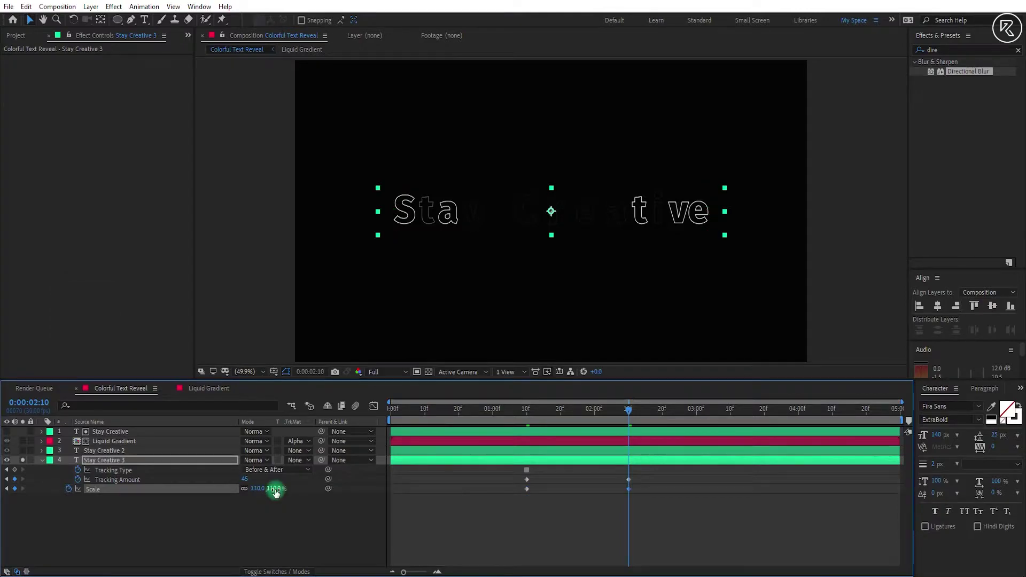
pyautogui.write('110')
pyautogui.press('Return')
pyautogui.click(521, 416)
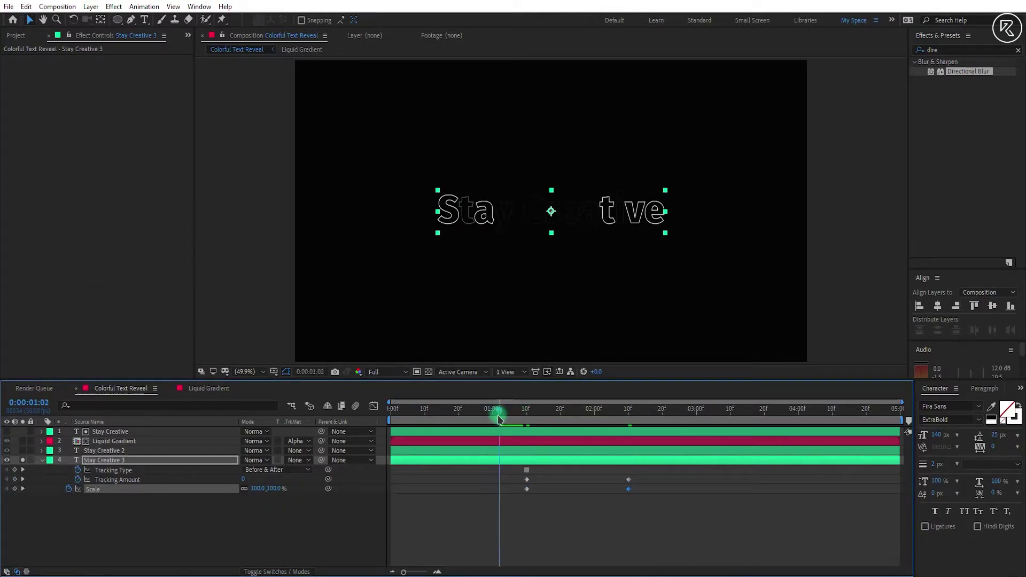
pyautogui.press('space')
# - Easy Ease the tracking and scale keyframes, then reshape their speed curves to peak early with a long slow-down, and play the result
pyautogui.moveTo(656, 471); pyautogui.dragTo(508, 518)
pyautogui.press('F9')
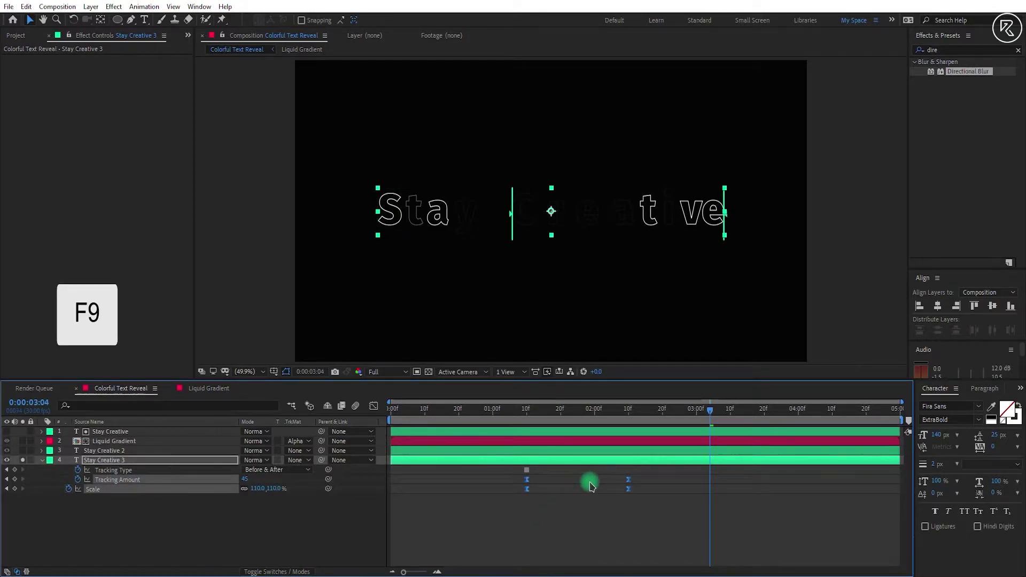
pyautogui.click(374, 406)
pyautogui.moveTo(593, 502); pyautogui.dragTo(575, 539)
pyautogui.click(521, 422)
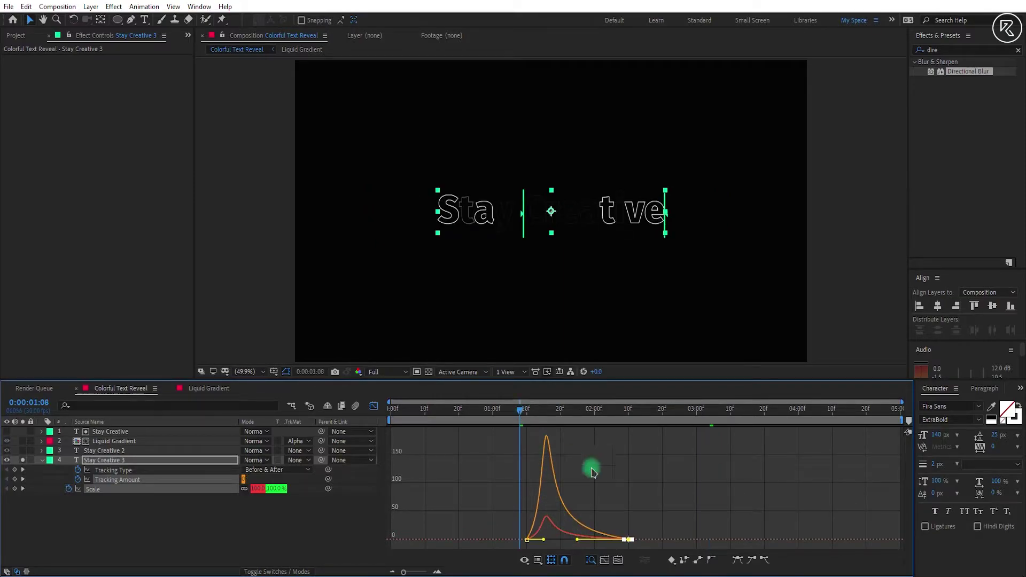
pyautogui.press('space')
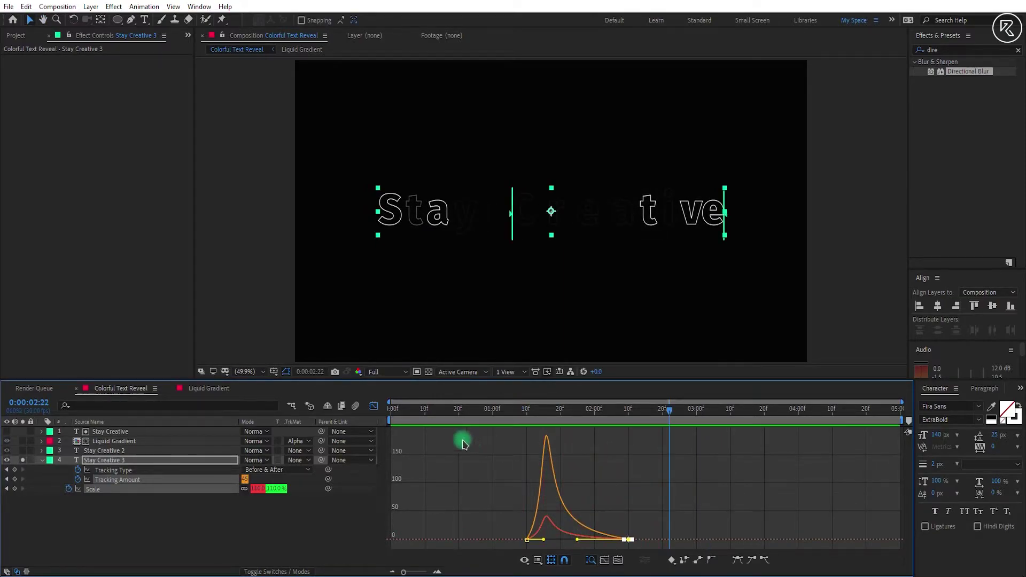
# - Keyframe the Stay Creative 3 opacity from 100% at 0:00:01:23 to 0% at 0:00:02:08 and preview the fade-out
pyautogui.click(375, 407)
pyautogui.press('t')
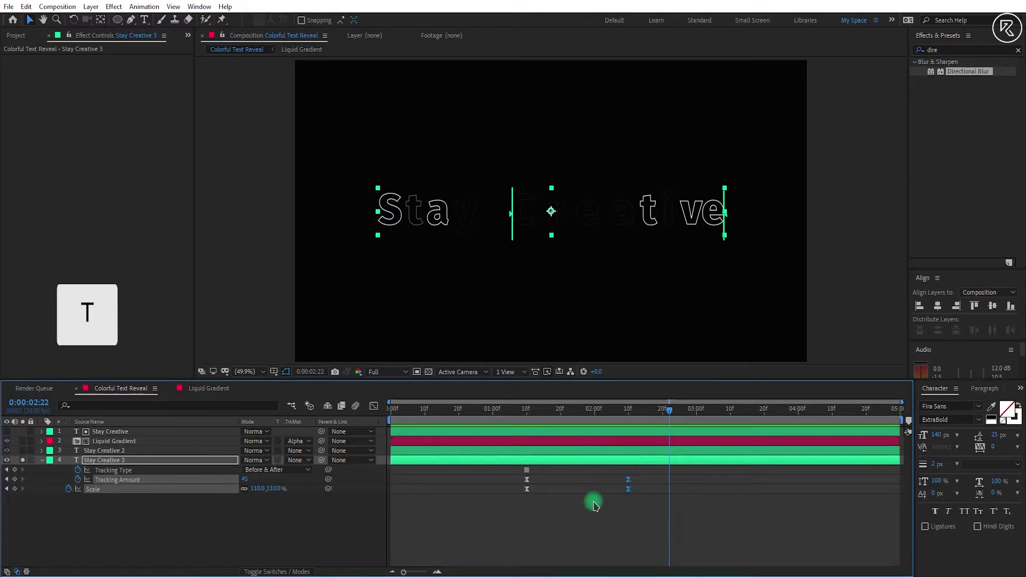
pyautogui.click(68, 470)
pyautogui.press('u')
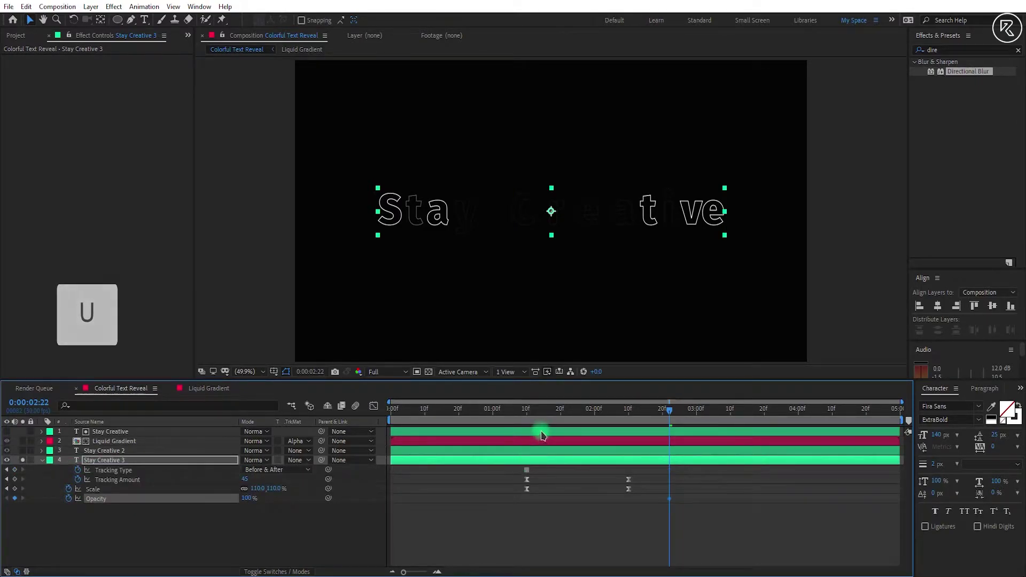
pyautogui.click(577, 412)
pyautogui.moveTo(578, 414); pyautogui.dragTo(570, 420)
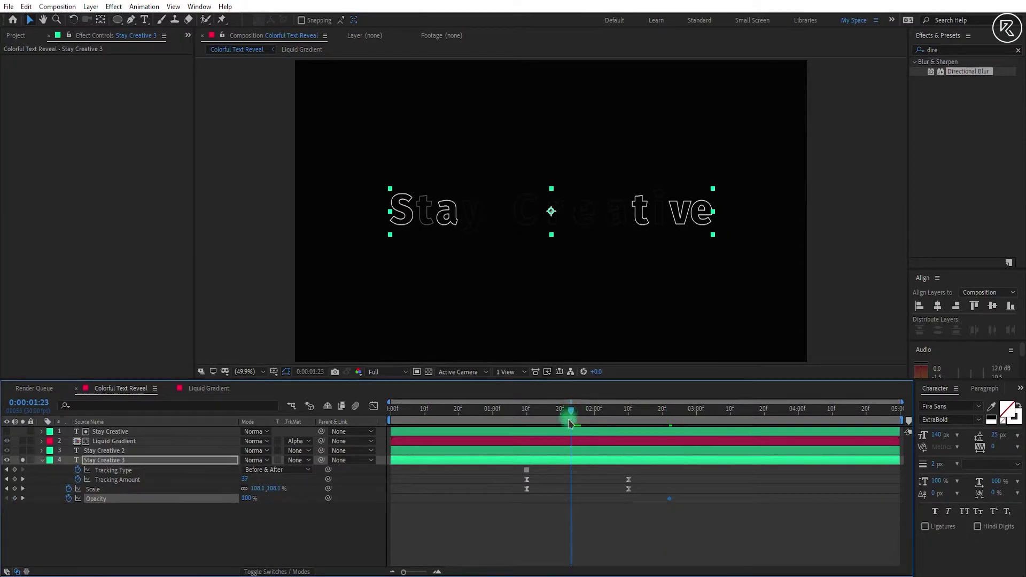
pyautogui.click(571, 500)
pyautogui.moveTo(608, 419); pyautogui.dragTo(612, 419)
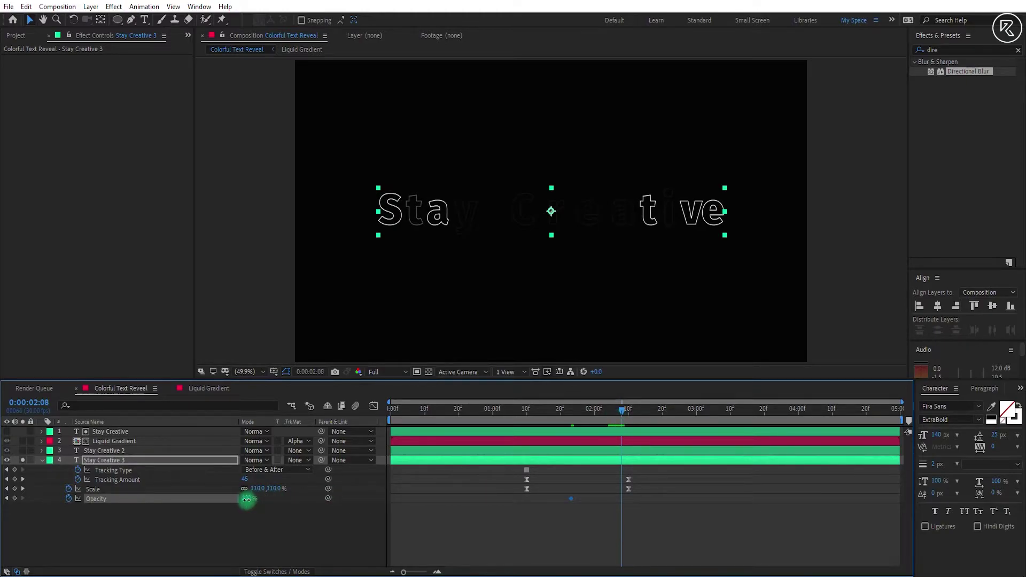
pyautogui.moveTo(247, 499); pyautogui.dragTo(147, 503)
pyautogui.moveTo(618, 420); pyautogui.dragTo(510, 420)
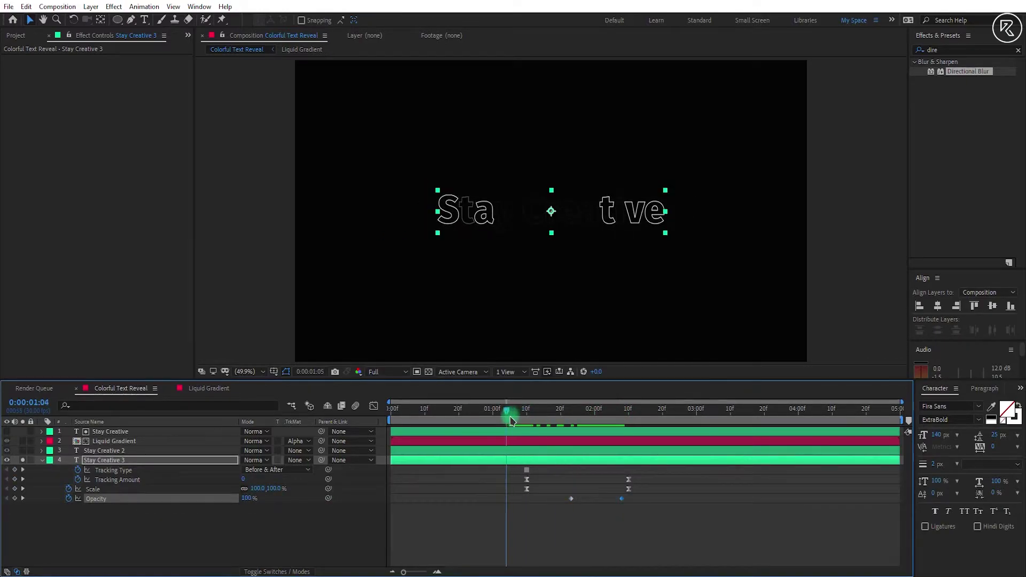
pyautogui.press('space')
# - Apply the Echo effect to Stay Creative 3 and inspect the text up close at 0:00:01:26
pyautogui.moveTo(637, 408); pyautogui.dragTo(580, 410)
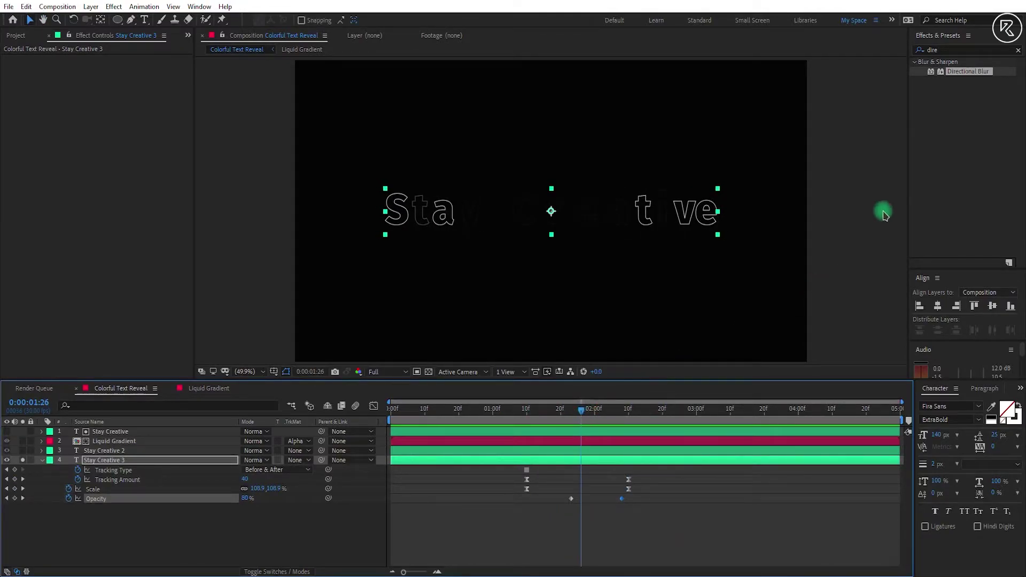
pyautogui.click(954, 50)
pyautogui.write('ech')
pyautogui.moveTo(943, 160); pyautogui.dragTo(624, 459)
pyautogui.press('/')
pyautogui.scroll(2, 347, 216)
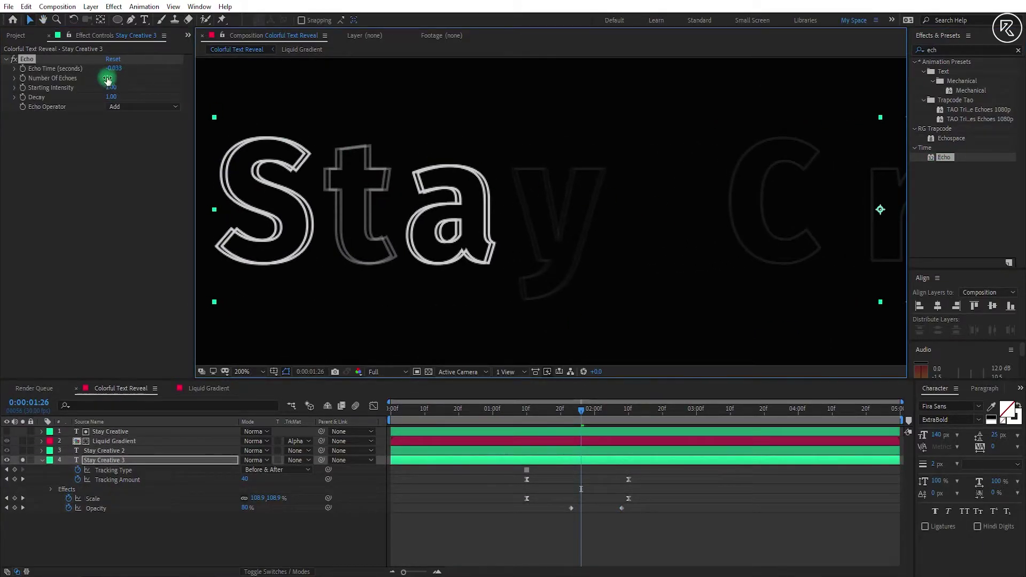
# - Set Echo to 5 echoes with a starting intensity of 0.7 and a decay of 0.45
pyautogui.click(109, 79)
pyautogui.write('5')
pyautogui.click(111, 88)
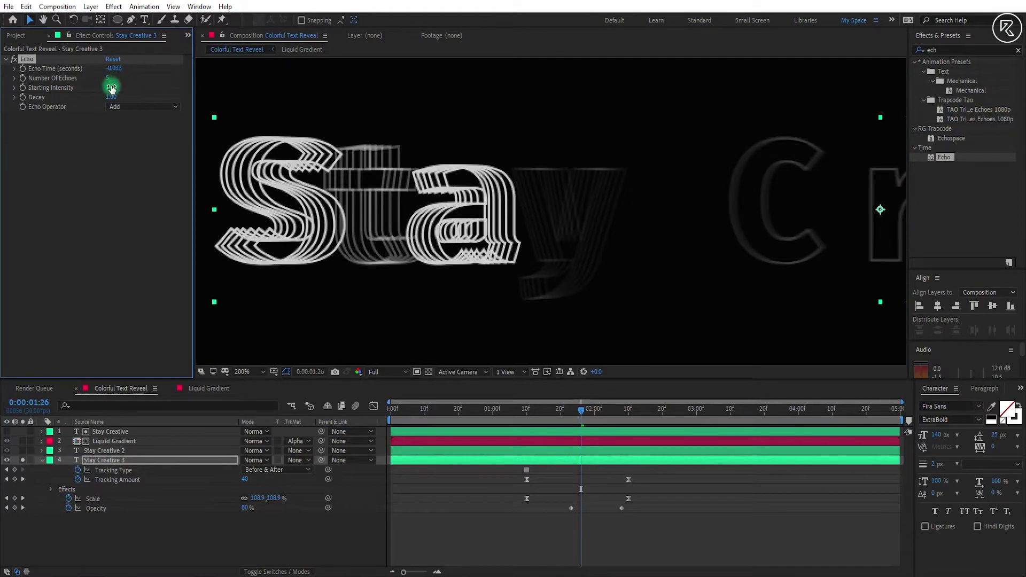
pyautogui.write('0.7')
pyautogui.press('Return')
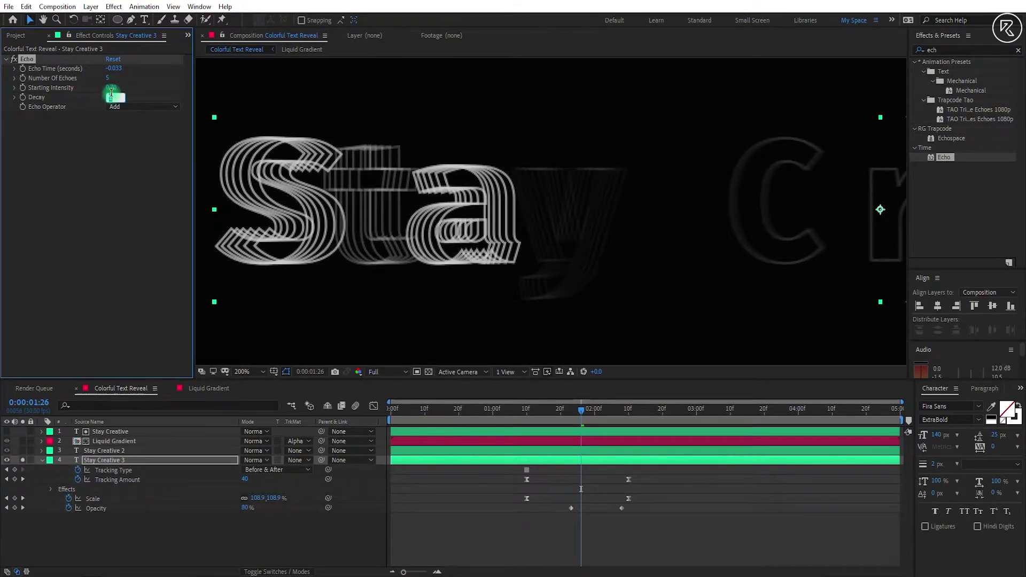
pyautogui.moveTo(110, 96); pyautogui.dragTo(160, 97)
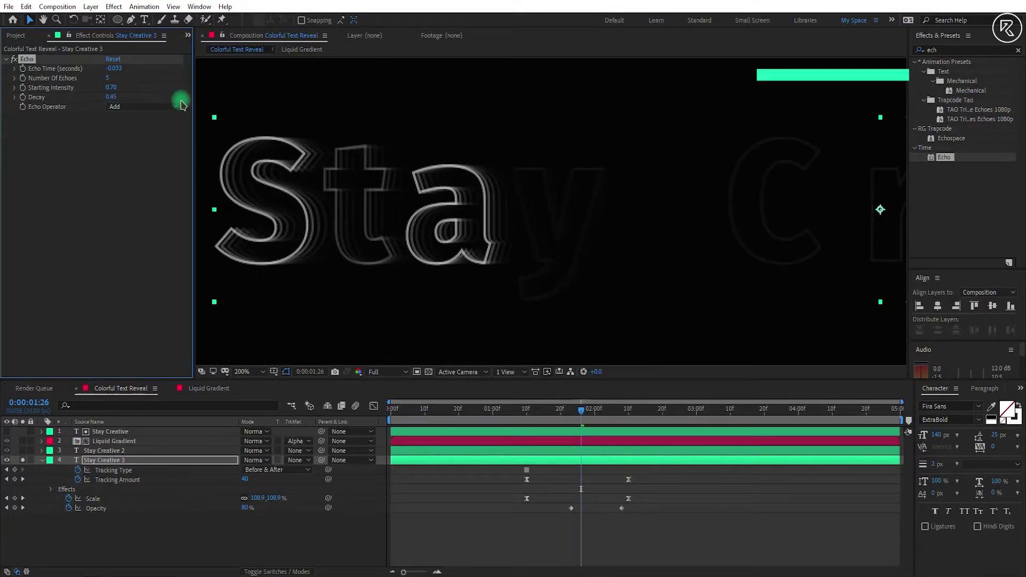
# - Find the Camera Lens Blur effect and apply it to Stay Creative 3 below Echo
pyautogui.click(950, 48)
pyautogui.press('BackSpace')
pyautogui.press('BackSpace')
pyautogui.press('BackSpace')
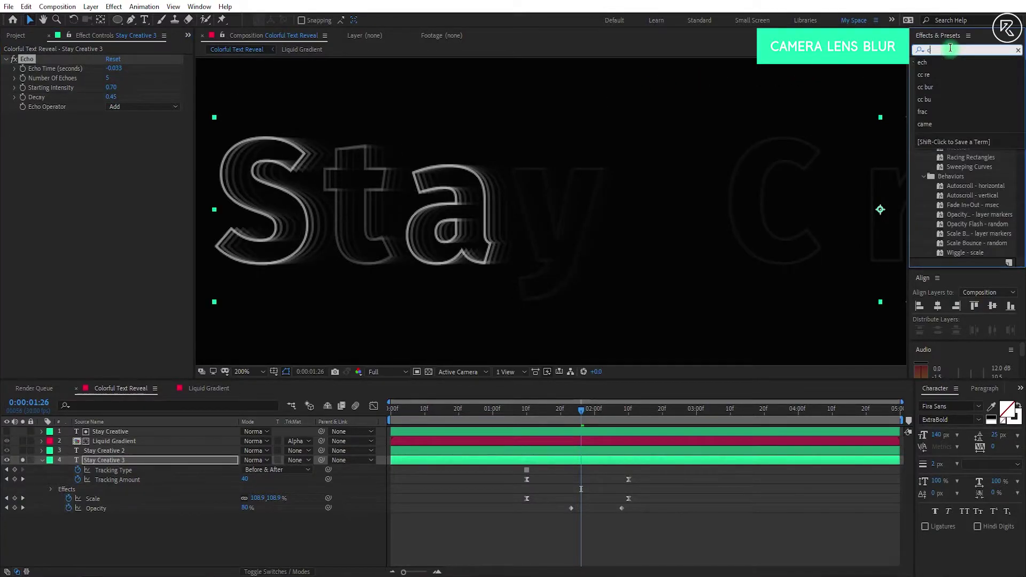
pyautogui.write('camer')
pyautogui.moveTo(951, 109); pyautogui.dragTo(161, 148)
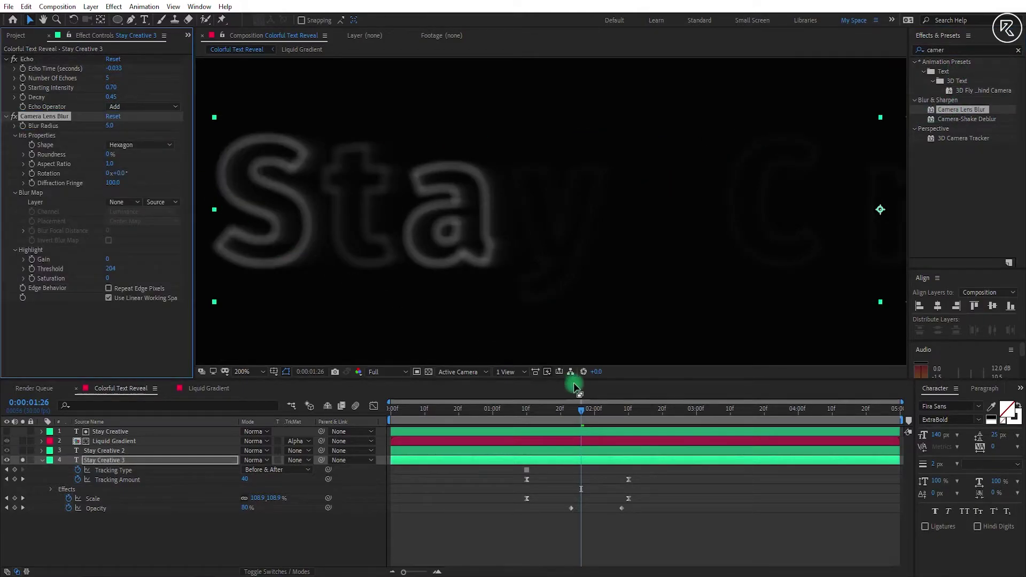
# - Keyframe the Camera Lens Blur radius on Stay Creative 3 from 3 at 0:00:01:25 to 5 at 0:00:02:10 and preview it in the full frame
pyautogui.moveTo(622, 414); pyautogui.dragTo(628, 416)
pyautogui.click(24, 128)
pyautogui.moveTo(591, 412)
pyautogui.mouseDown()
pyautogui.moveTo(580, 411)
pyautogui.moveTo(634, 411)
pyautogui.moveTo(579, 412)
pyautogui.mouseUp()
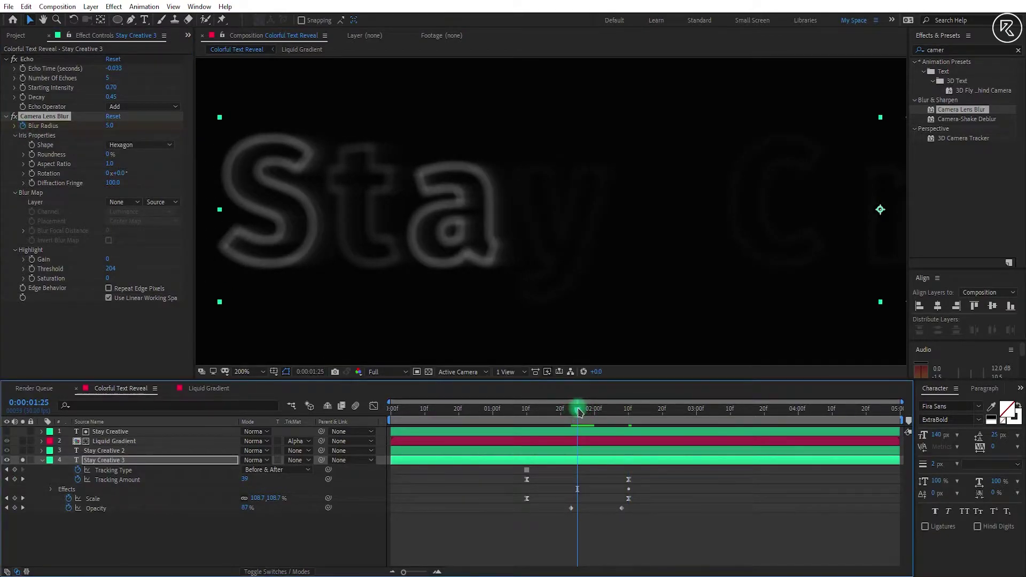
pyautogui.click(109, 129)
pyautogui.write('3')
pyautogui.press('Return')
pyautogui.hotkey('shift', '/')
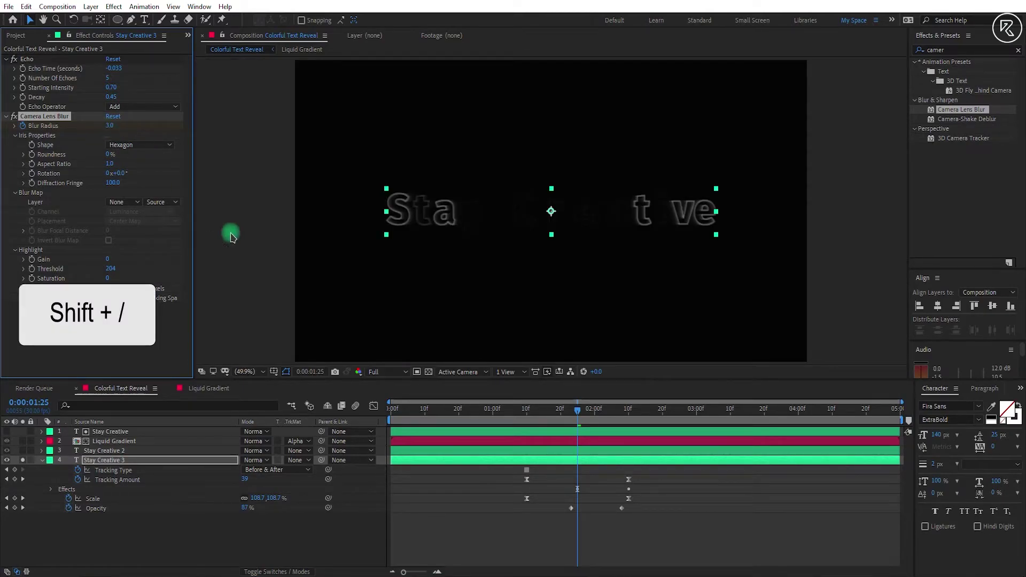
pyautogui.click(513, 409)
pyautogui.press('space')
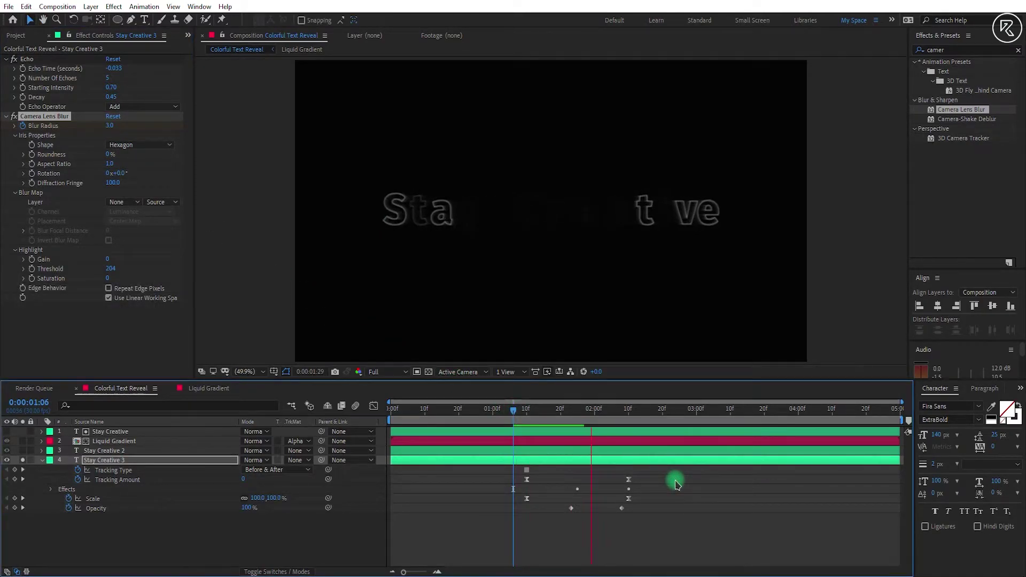
# - Trim the Stay Creative 3 layer to run from 0:00:01:10 to 0:00:02:10 and collapse its keyframes
pyautogui.moveTo(588, 410); pyautogui.dragTo(626, 420)
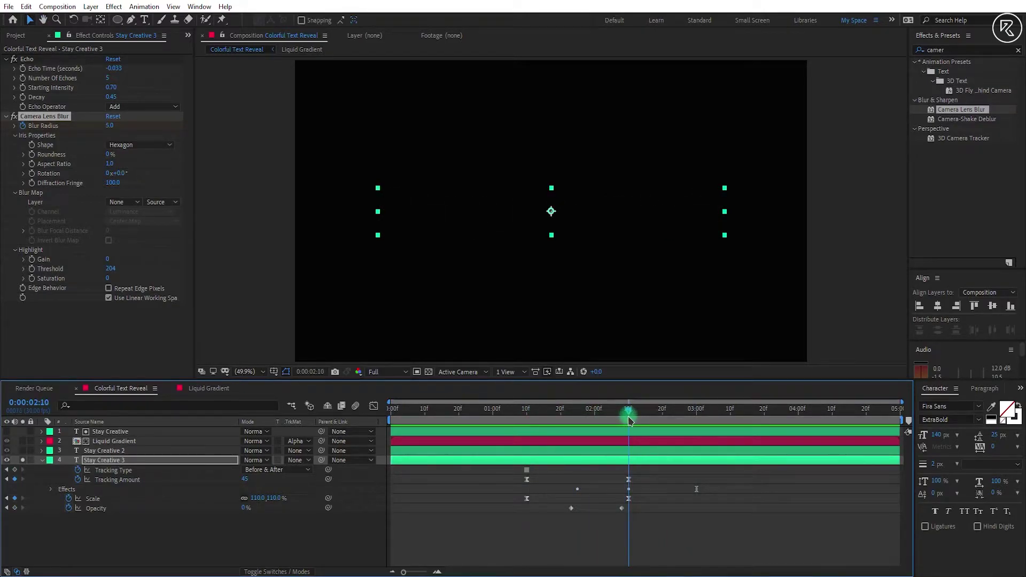
pyautogui.hotkey('alt', ']')
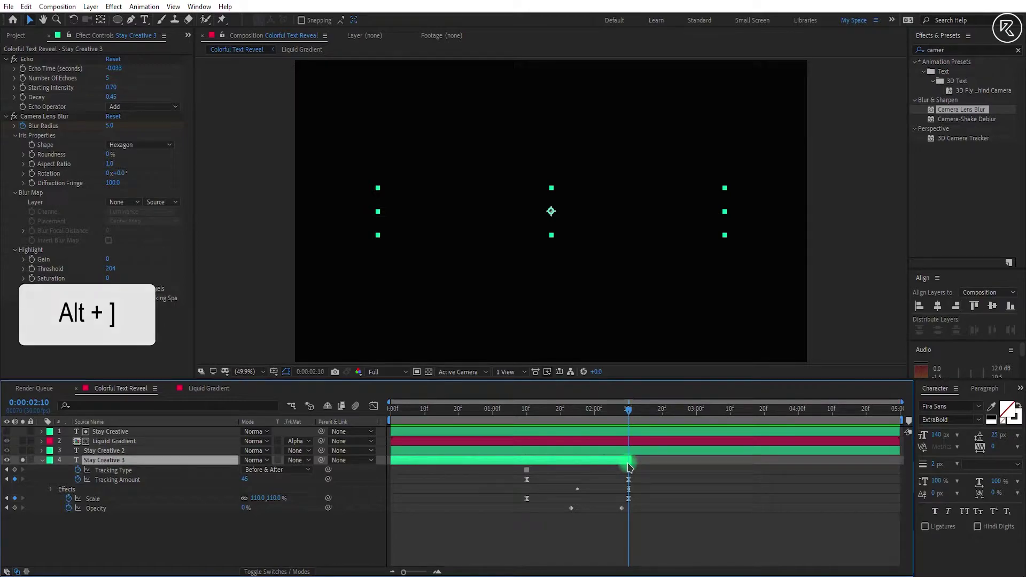
pyautogui.click(526, 409)
pyautogui.hotkey('alt', '[')
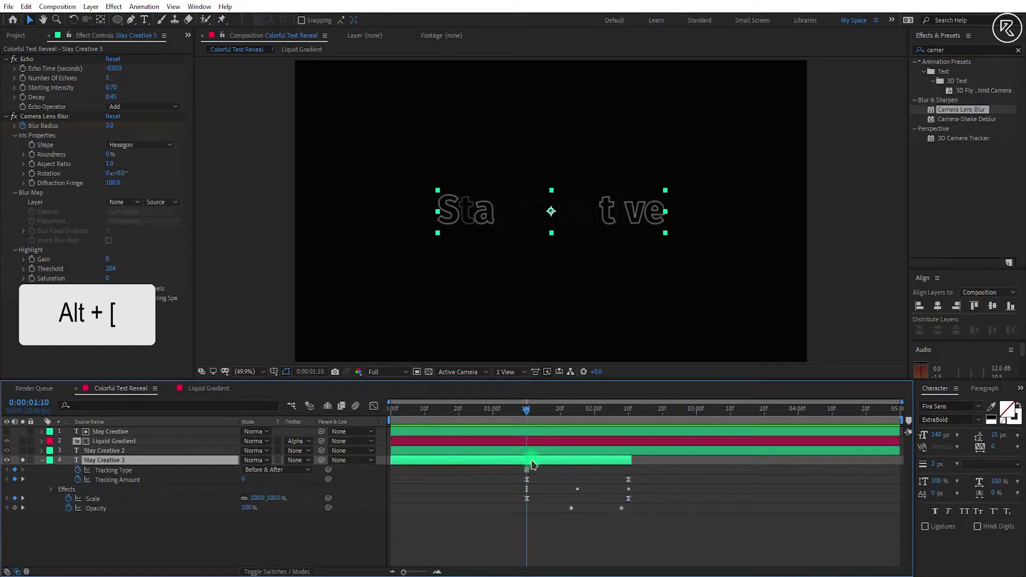
pyautogui.moveTo(526, 412); pyautogui.dragTo(662, 422)
pyautogui.press('u')
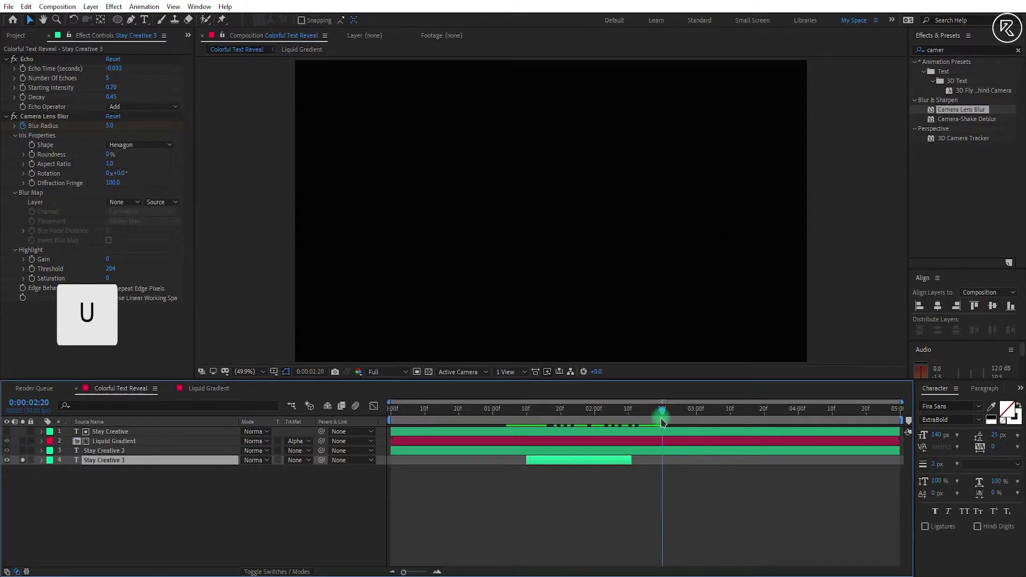
# - Turn off solo for Stay Creative 3 and preview the complete text reveal from the start
pyautogui.click(23, 460)
pyautogui.moveTo(527, 409); pyautogui.dragTo(391, 418)
pyautogui.press('space')
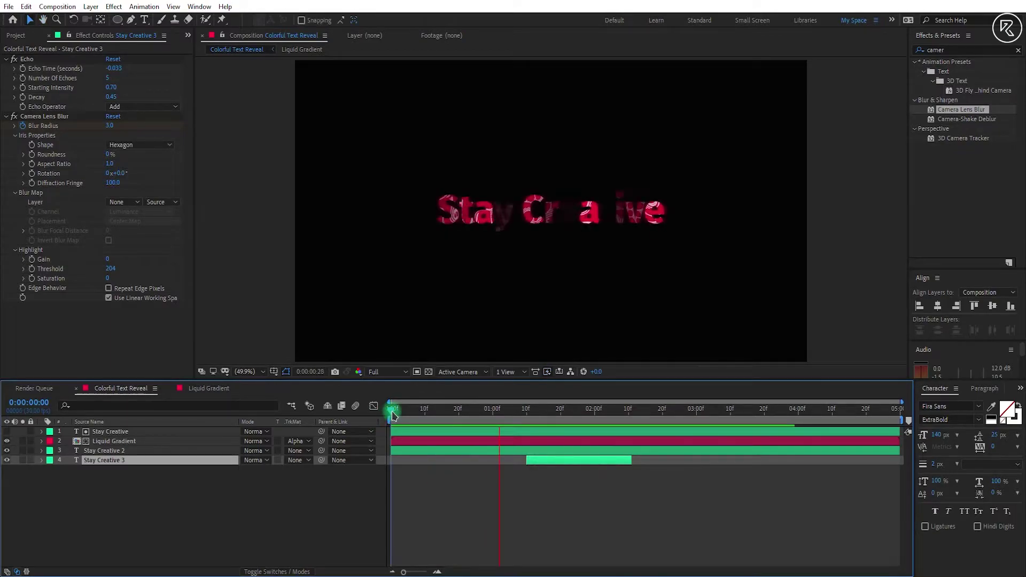
pyautogui.moveTo(392, 416); pyautogui.dragTo(641, 414)
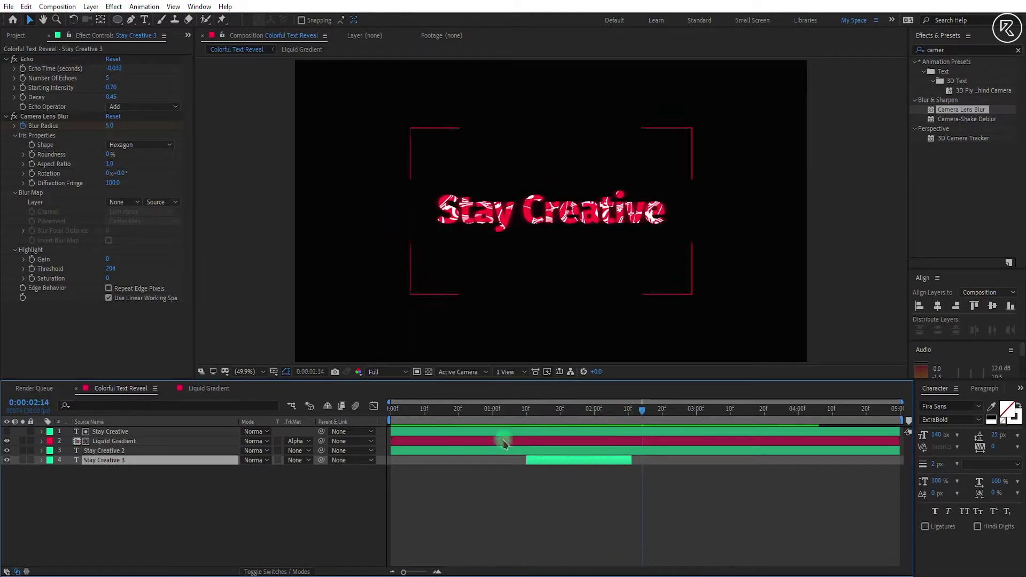
# - Create a composition-sized solid layer named Liquid Background with the black color 000000
pyautogui.click(210, 515)
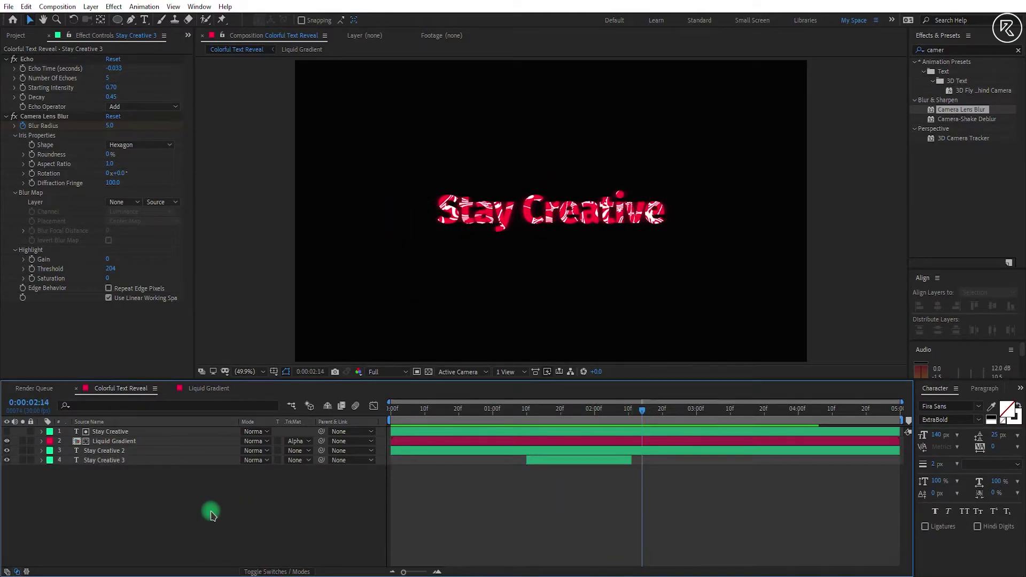
pyautogui.rightClick(211, 515)
pyautogui.moveTo(243, 391)
pyautogui.click(393, 420)
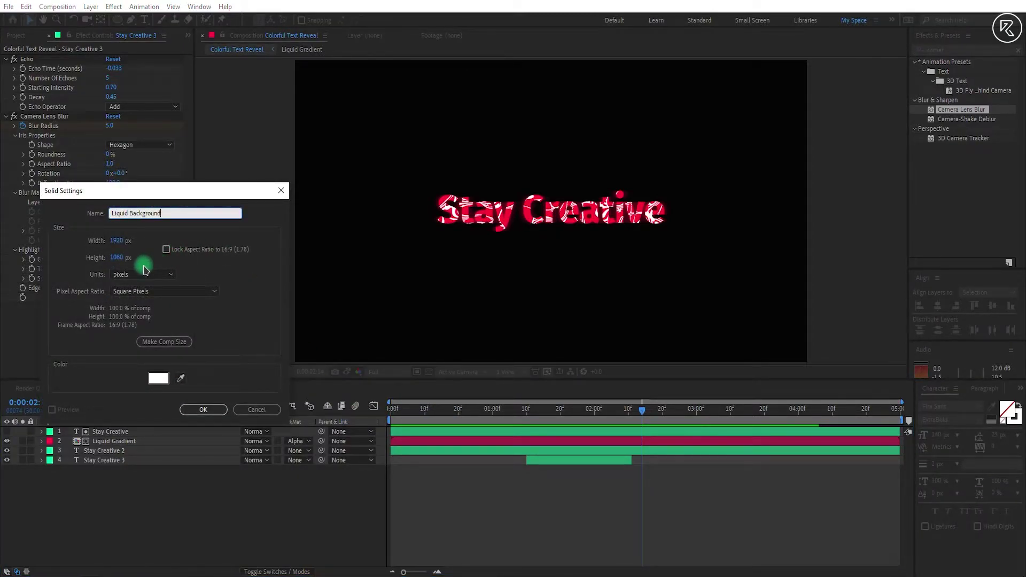
pyautogui.click(163, 342)
pyautogui.click(158, 377)
pyautogui.moveTo(96, 302); pyautogui.dragTo(81, 319)
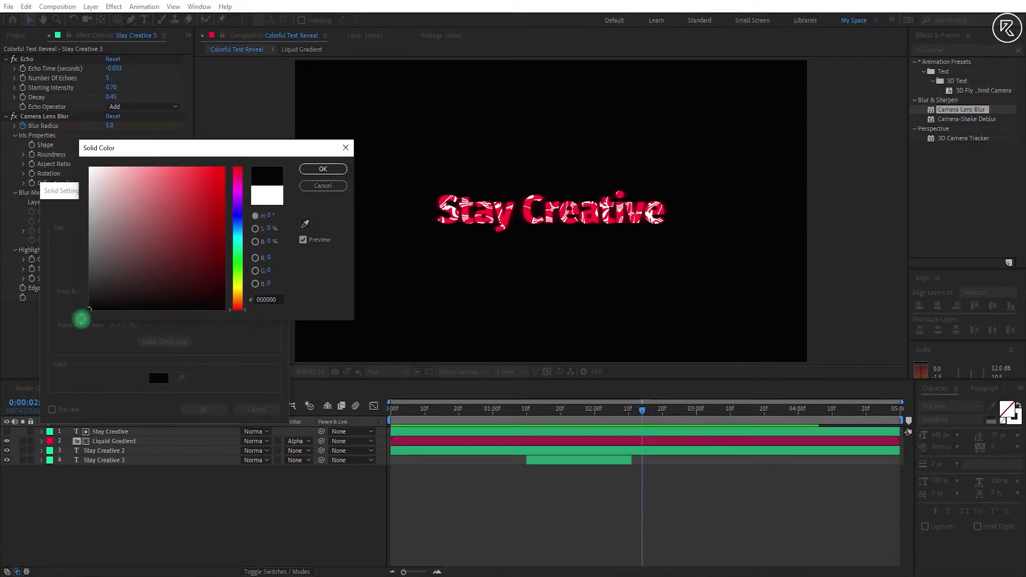
pyautogui.click(320, 170)
pyautogui.click(202, 410)
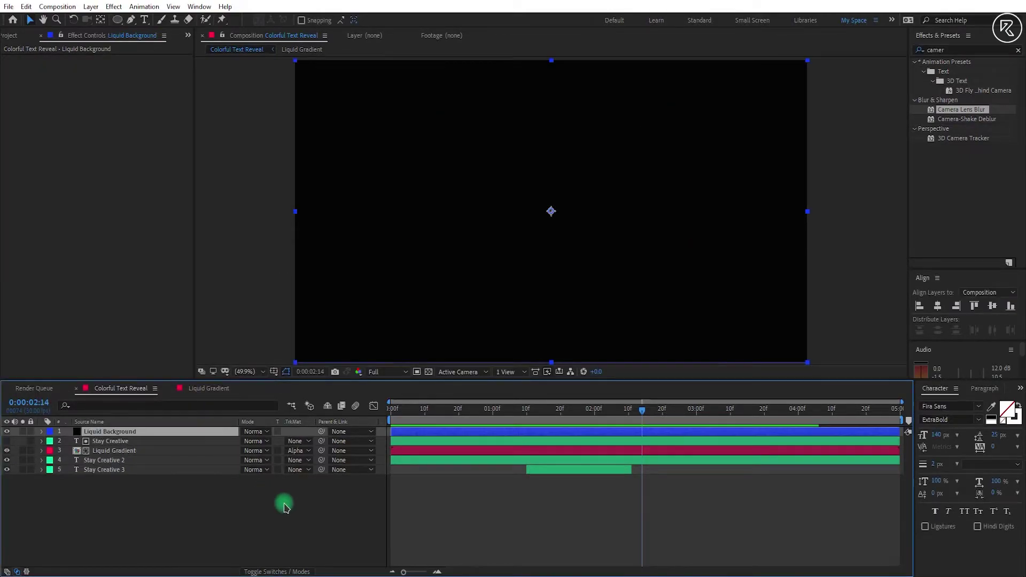
# - Find the Fractal Noise effect and apply it to the Liquid Background layer
pyautogui.click(950, 51)
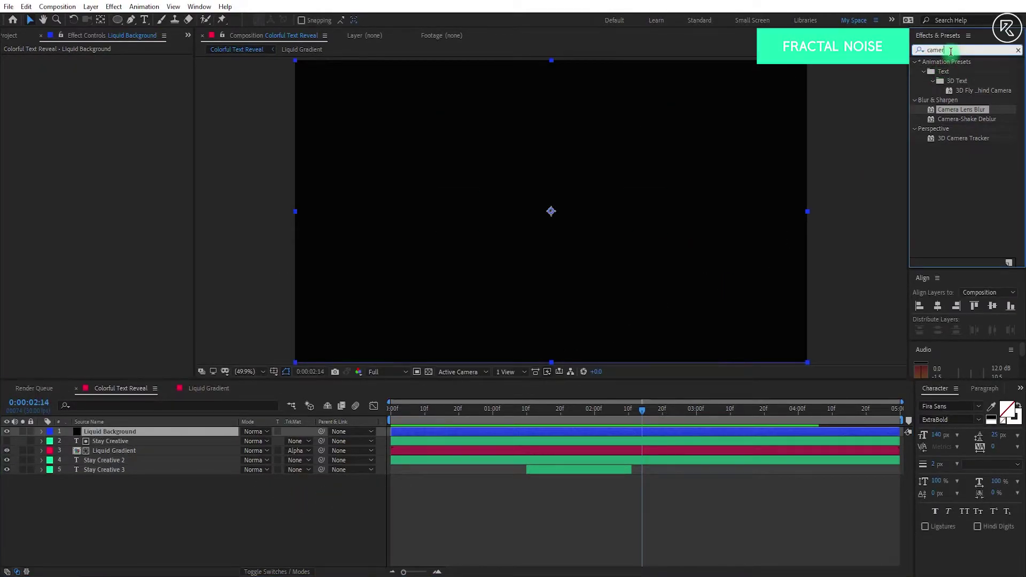
pyautogui.press('BackSpace')
pyautogui.press('BackSpace')
pyautogui.press('BackSpace')
pyautogui.press('BackSpace')
pyautogui.press('BackSpace')
pyautogui.write('fract')
pyautogui.moveTo(935, 139); pyautogui.dragTo(653, 431)
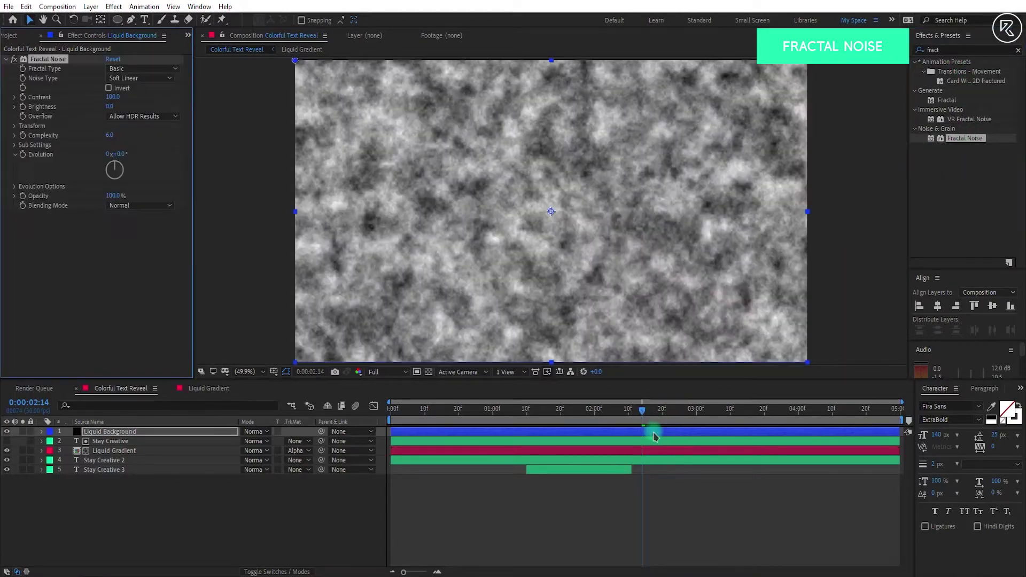
# - Set Fractal Noise to the Swirly fractal type with a scale of 200 and a complexity of 1
pyautogui.click(142, 68)
pyautogui.click(154, 203)
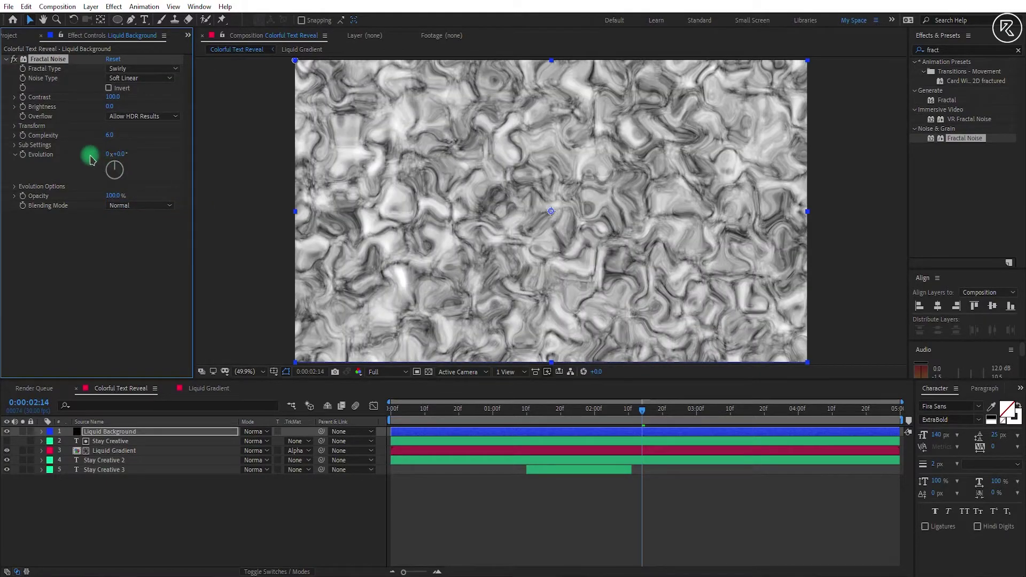
pyautogui.click(16, 126)
pyautogui.moveTo(112, 155); pyautogui.dragTo(166, 156)
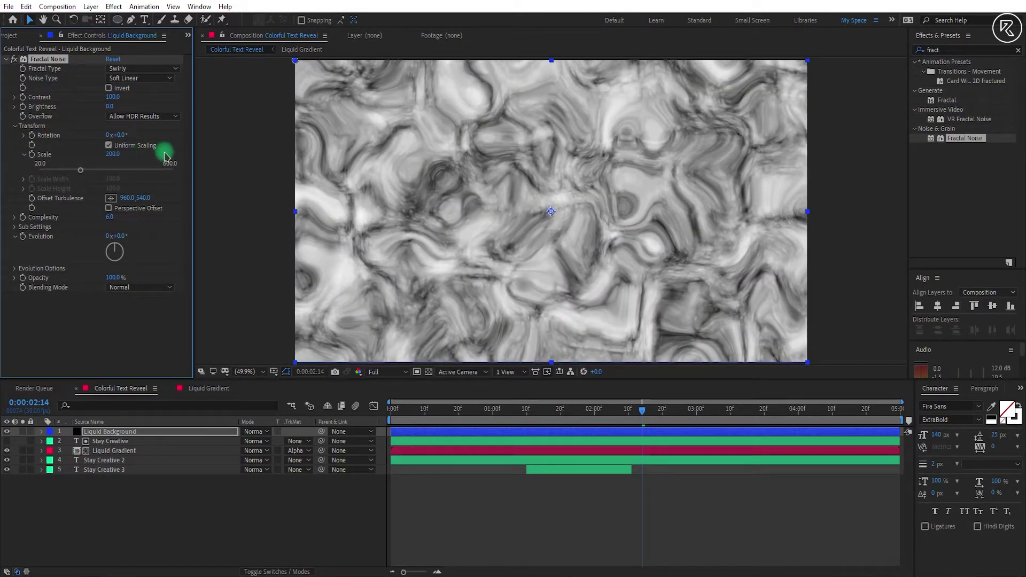
pyautogui.moveTo(112, 217); pyautogui.dragTo(36, 217)
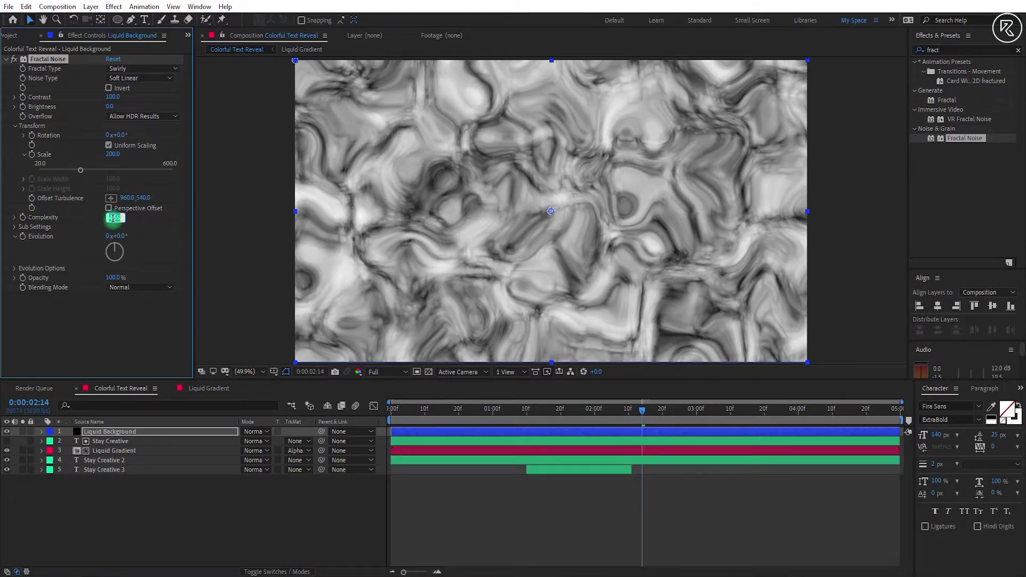
pyautogui.moveTo(113, 223); pyautogui.dragTo(88, 229)
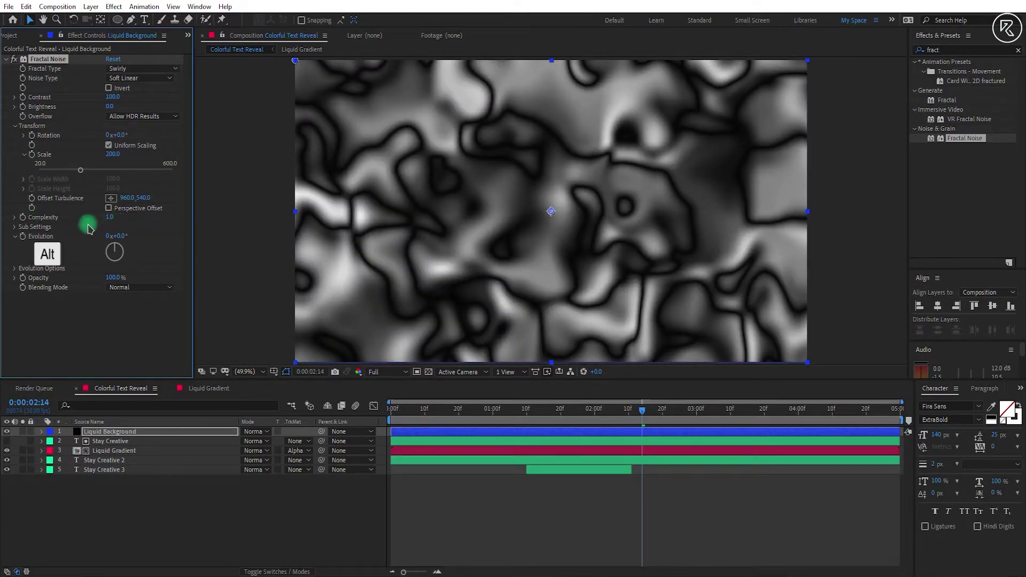
# - Animate the Fractal Noise evolution with the expression time*50 and preview the moving pattern
pyautogui.keyDown('alt'); pyautogui.click(22, 236); pyautogui.keyUp('alt')
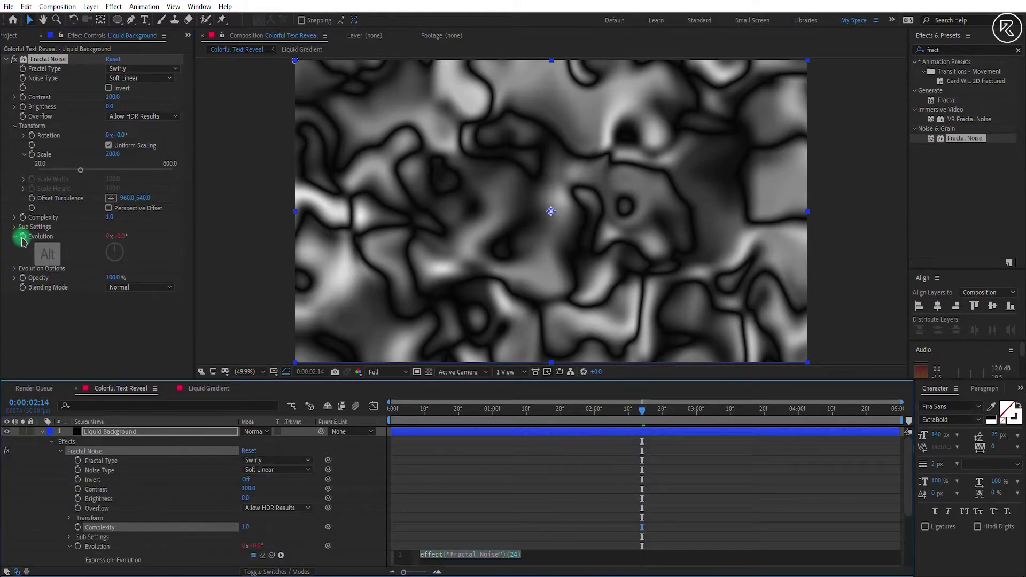
pyautogui.write('time')
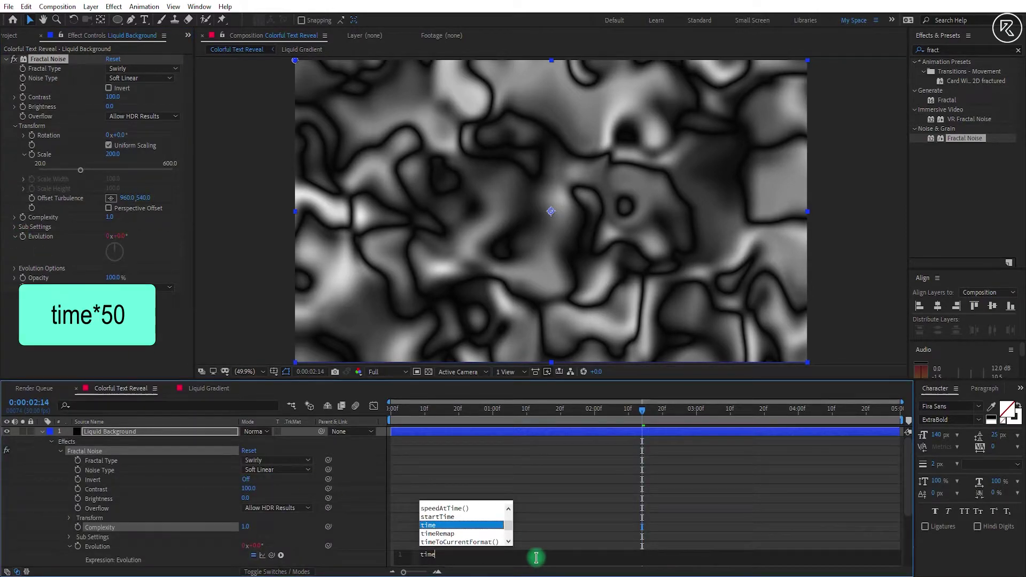
pyautogui.write('*50')
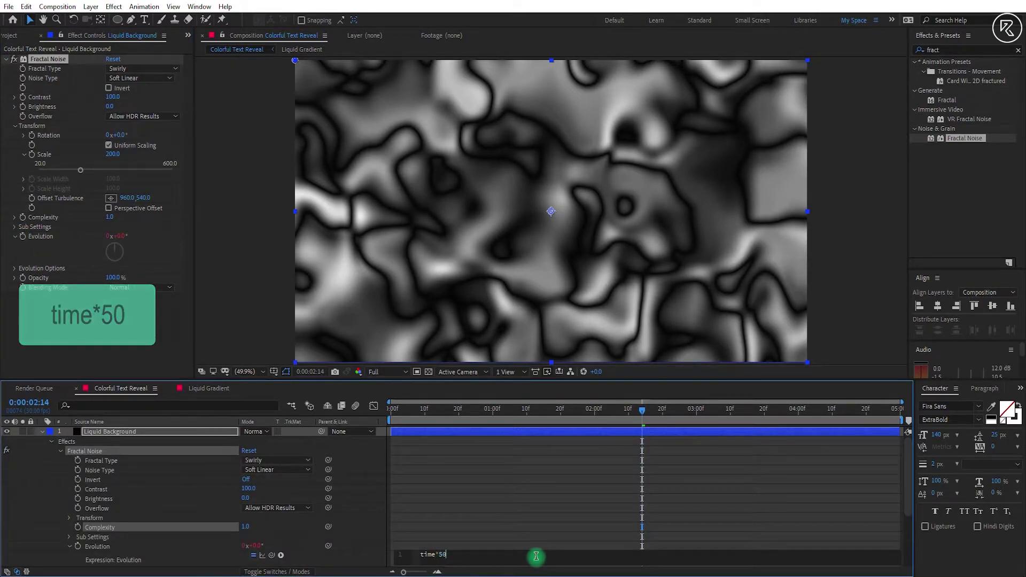
pyautogui.click(529, 556)
pyautogui.press('Home')
pyautogui.press('space')
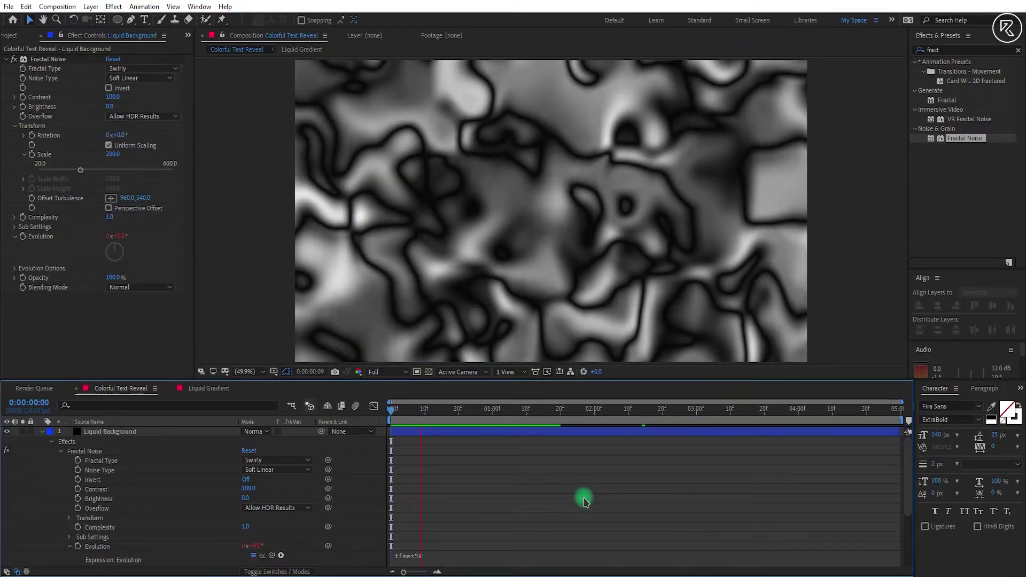
pyautogui.click(584, 501)
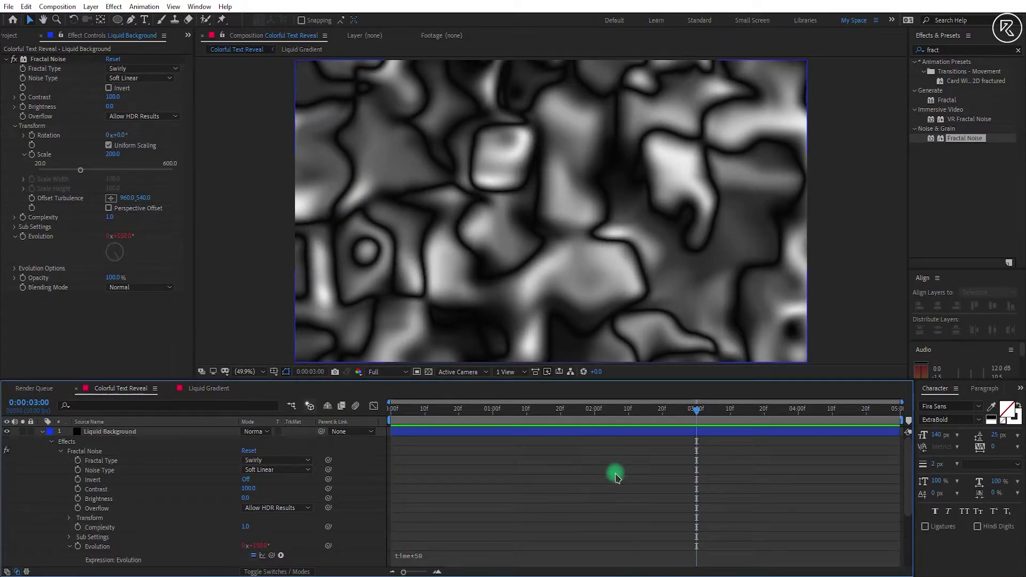
# - Apply Tint to Liquid Background and map white to the red sampled from the text, hiding the layer while sampling
pyautogui.write('tint')
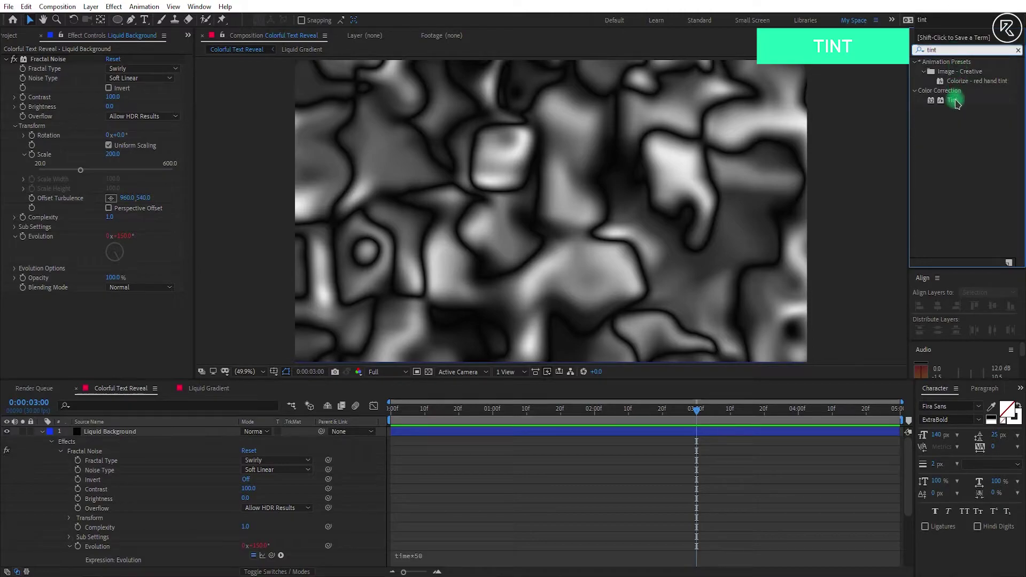
pyautogui.moveTo(955, 103); pyautogui.dragTo(138, 320)
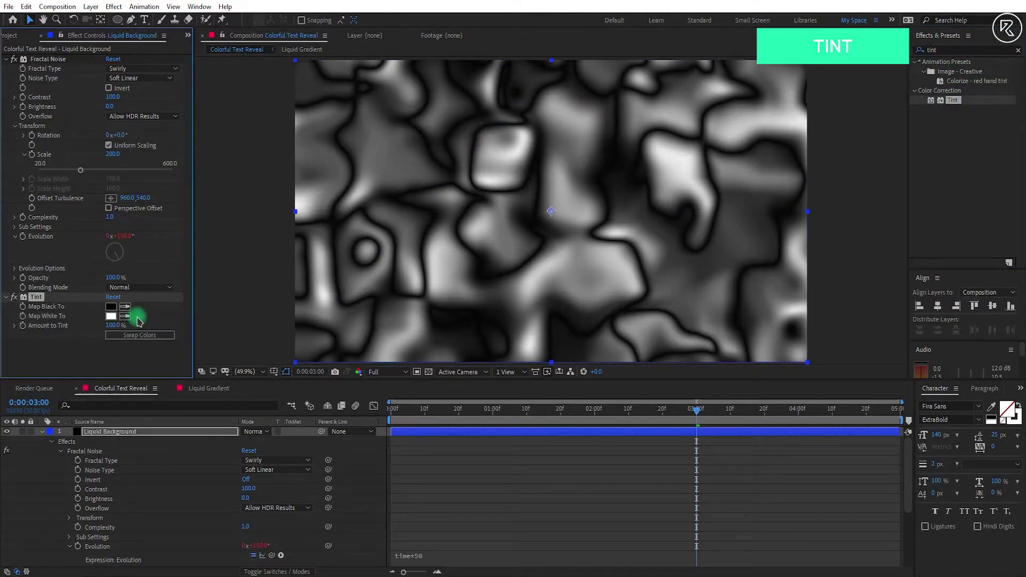
pyautogui.click(7, 431)
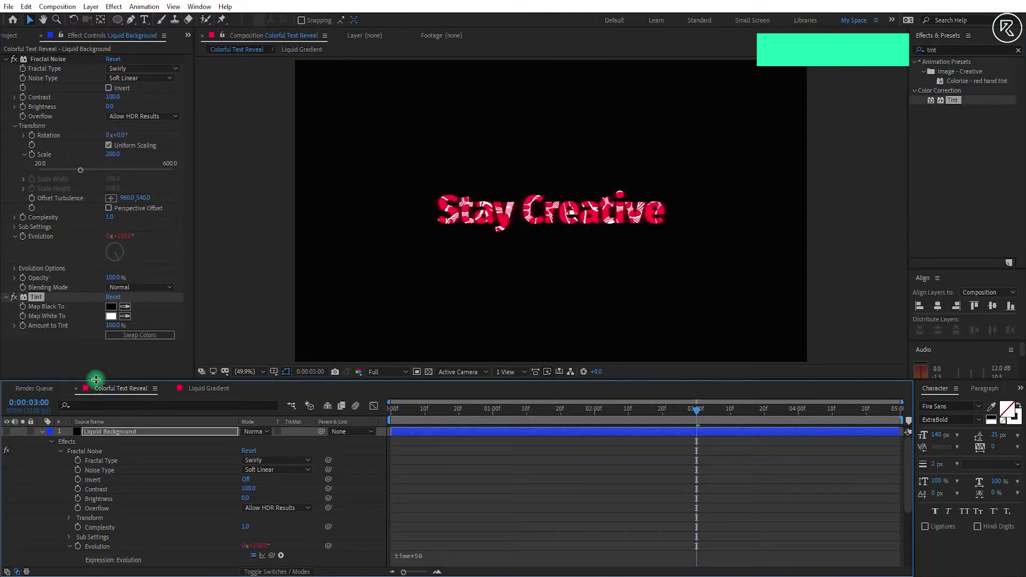
pyautogui.moveTo(124, 322); pyautogui.dragTo(155, 310)
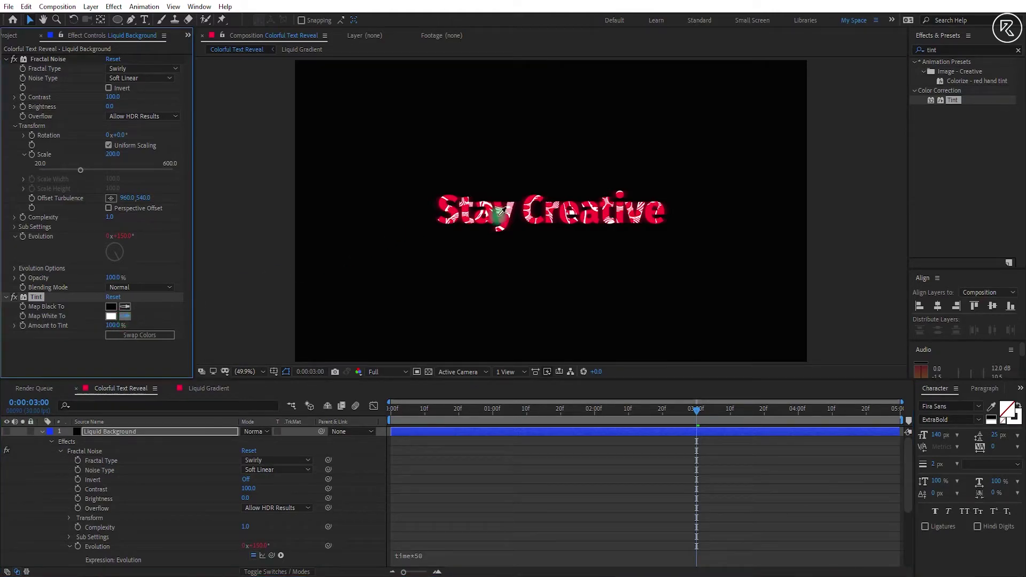
pyautogui.moveTo(509, 214); pyautogui.dragTo(505, 223)
pyautogui.click(114, 386)
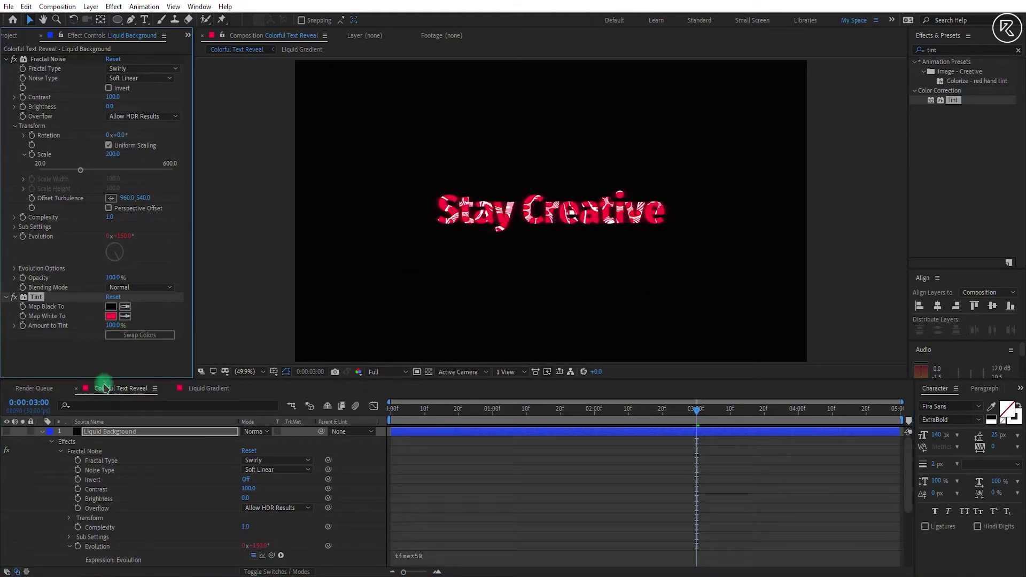
pyautogui.click(7, 432)
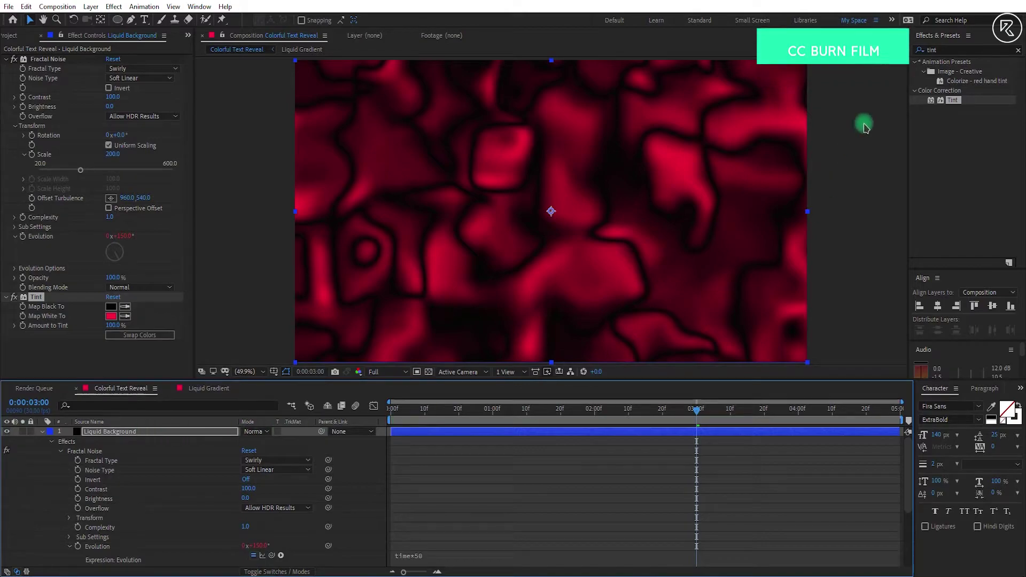
# - Apply the CC Burn Film effect below Tint on Liquid Background and collapse the Fractal Noise and Tint settings
pyautogui.click(947, 48)
pyautogui.write('cc')
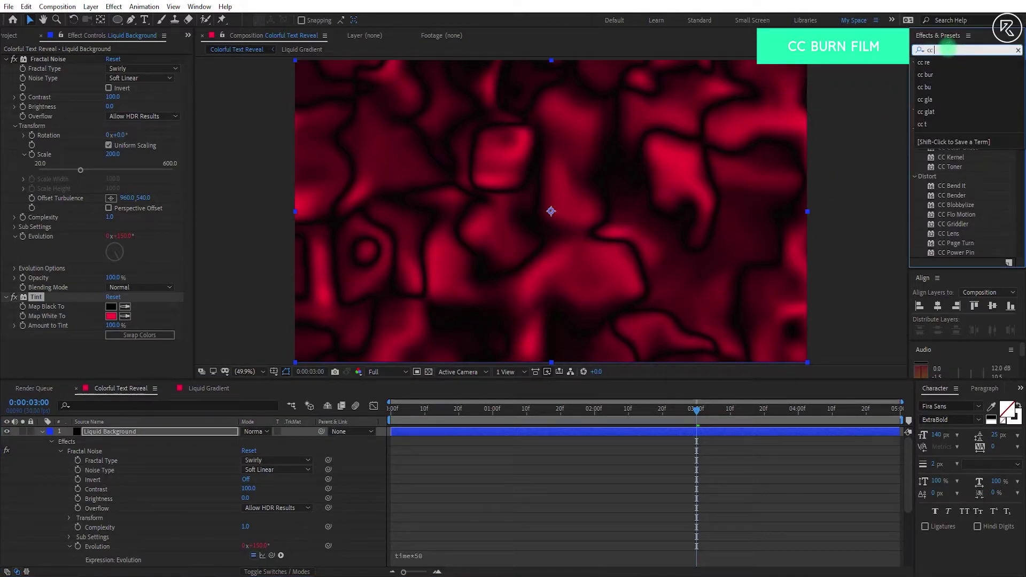
pyautogui.write(' b')
pyautogui.moveTo(955, 148)
pyautogui.mouseDown()
pyautogui.moveTo(451, 321)
pyautogui.moveTo(97, 347)
pyautogui.mouseUp()
pyautogui.click(6, 59)
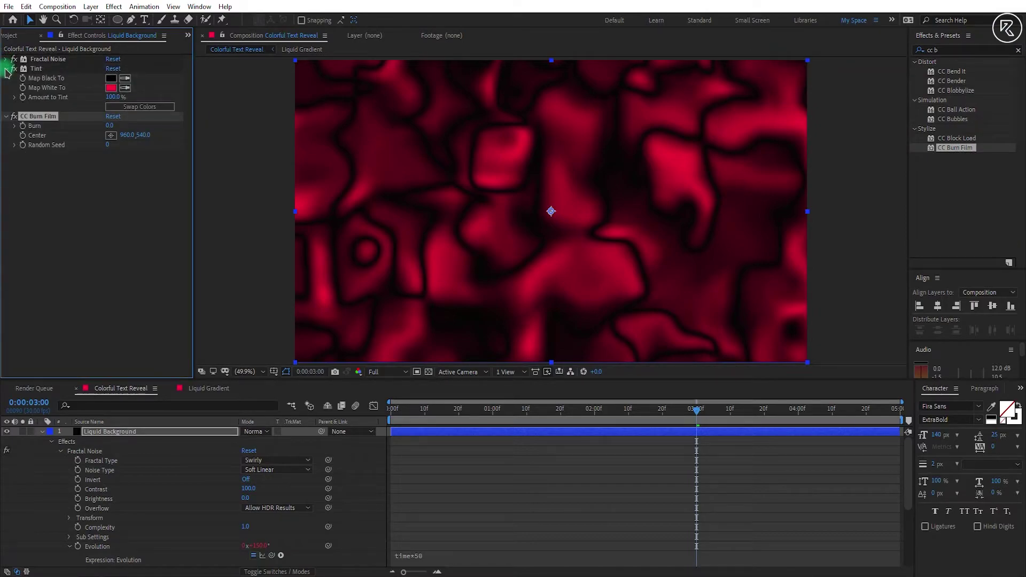
pyautogui.click(6, 69)
# - Keyframe CC Burn Film's Burn from 100 at 0:00:00:00 to 0 just before the one-second mark and scrub through the reveal
pyautogui.moveTo(471, 416); pyautogui.dragTo(486, 416)
pyautogui.click(303, 289)
pyautogui.click(24, 91)
pyautogui.moveTo(406, 409); pyautogui.dragTo(391, 409)
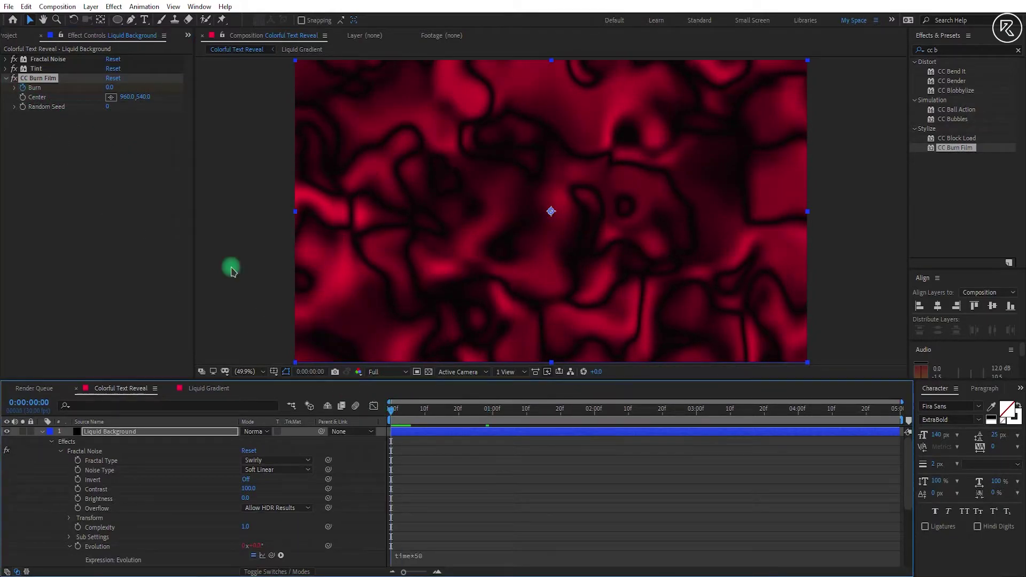
pyautogui.moveTo(110, 91); pyautogui.dragTo(198, 90)
pyautogui.moveTo(391, 410); pyautogui.dragTo(471, 417)
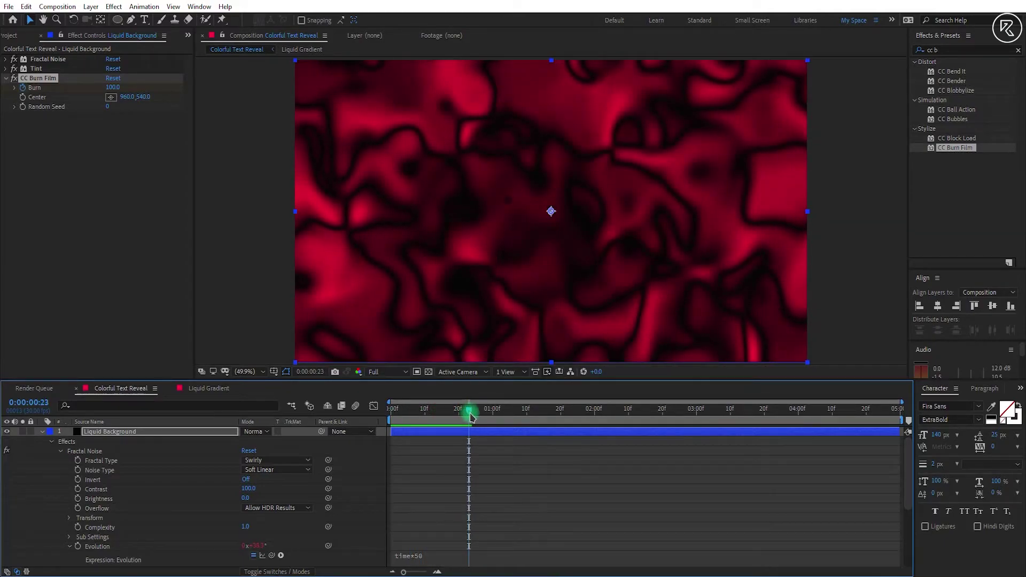
# - Find the Glow effect and apply it to Liquid Background below CC Burn Film
pyautogui.click(962, 50)
pyautogui.write('glow')
pyautogui.moveTo(953, 138); pyautogui.dragTo(125, 175)
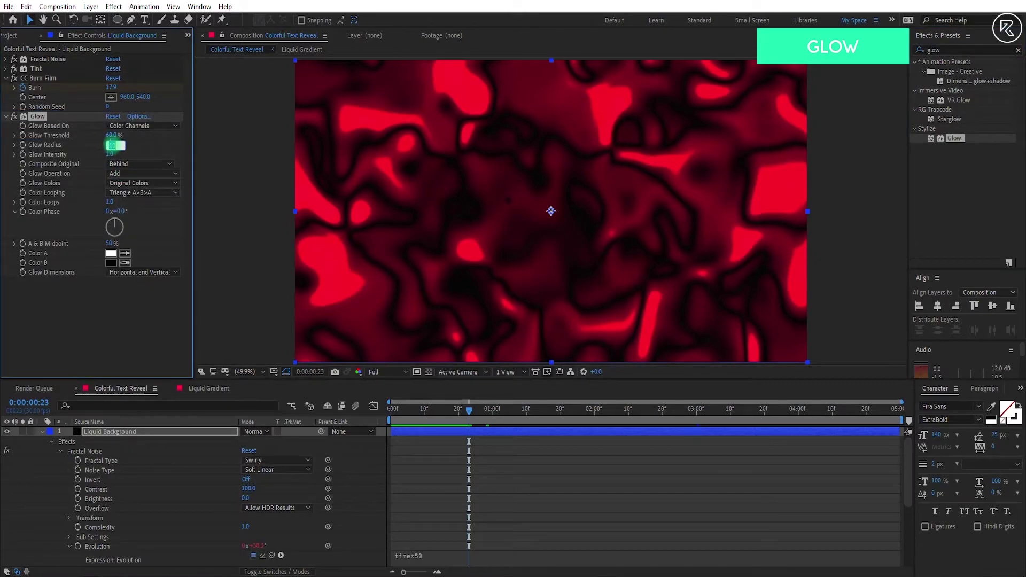
# - Set the Glow Radius to 100 and move Liquid Background to the bottom of the layer stack
pyautogui.write('100')
pyautogui.press('Return')
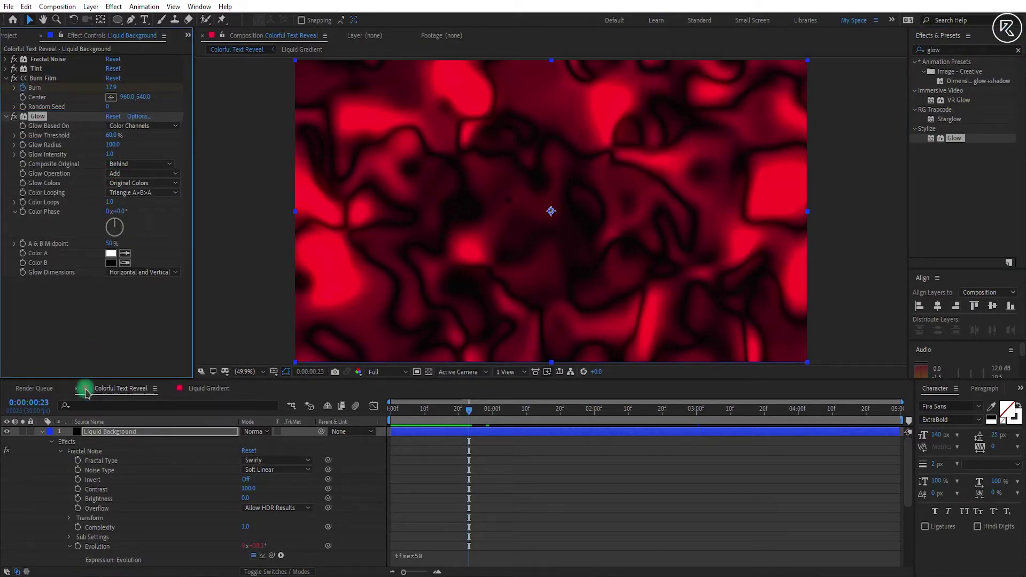
pyautogui.click(43, 433)
pyautogui.moveTo(123, 431); pyautogui.dragTo(123, 484)
# - Lower the Liquid Background layer's opacity to 5% and scrub through the composition to check it behind the text
pyautogui.press('t')
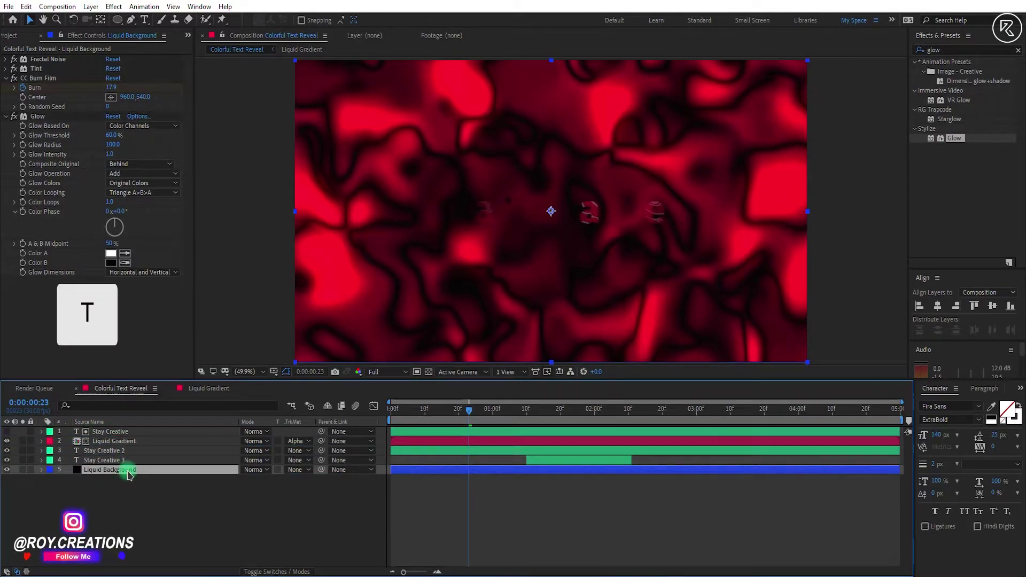
pyautogui.click(247, 479)
pyautogui.write('20')
pyautogui.press('Return')
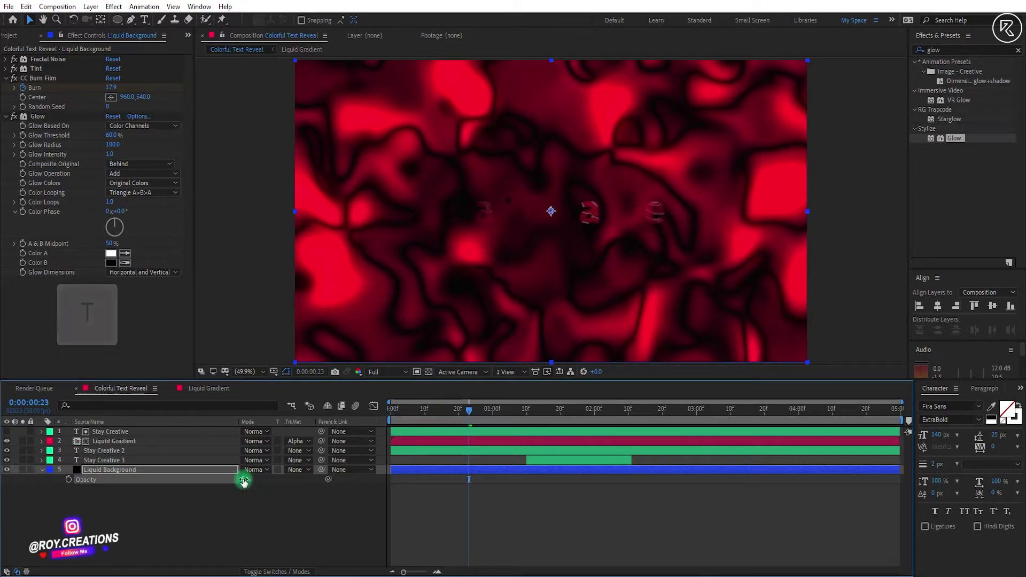
pyautogui.press('.')
pyautogui.press('.')
pyautogui.moveTo(627, 103); pyautogui.dragTo(628, 260)
pyautogui.press(',')
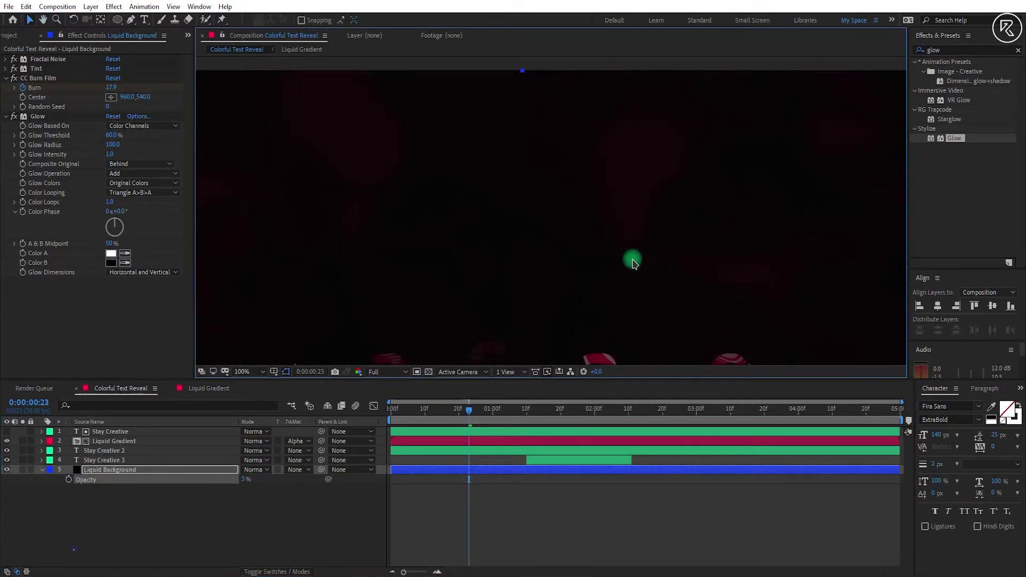
pyautogui.hotkey('shift', '/')
pyautogui.hotkey('shift', '/')
pyautogui.moveTo(421, 413); pyautogui.dragTo(568, 416)
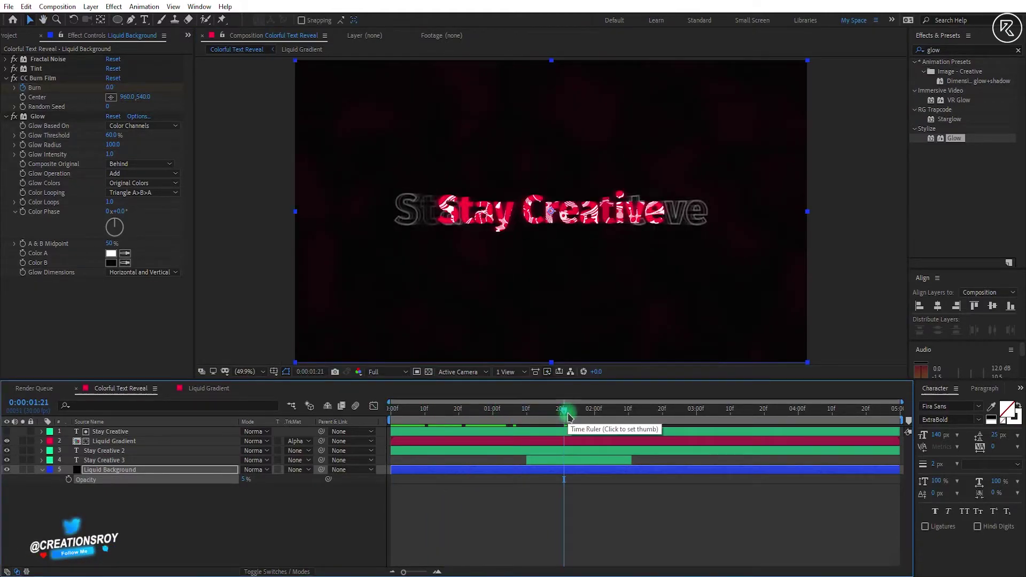
# - Create an adjustment layer above all layers and apply the CC Burn Film effect to it
pyautogui.rightClick(591, 485)
pyautogui.click(627, 365)
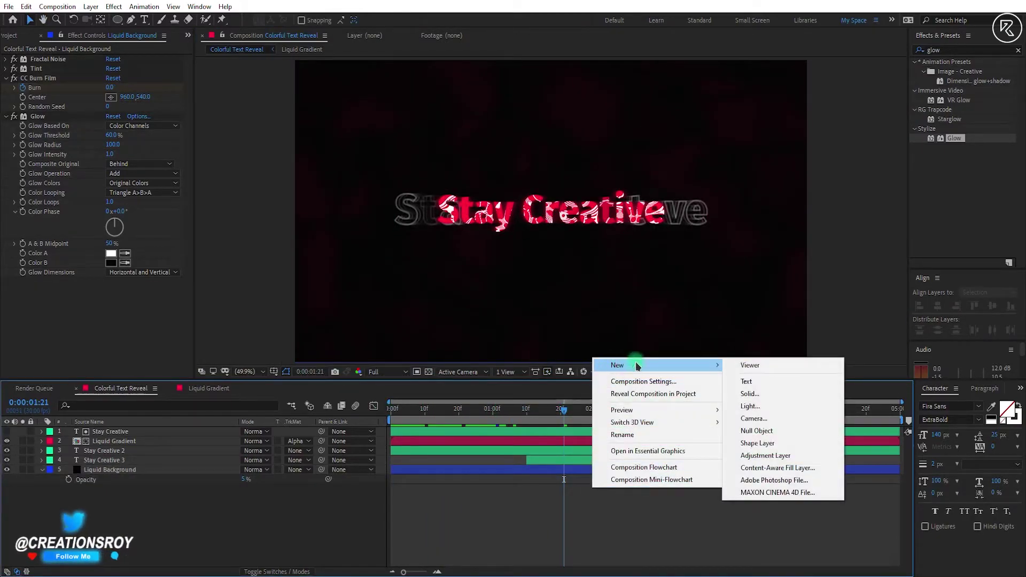
pyautogui.click(769, 455)
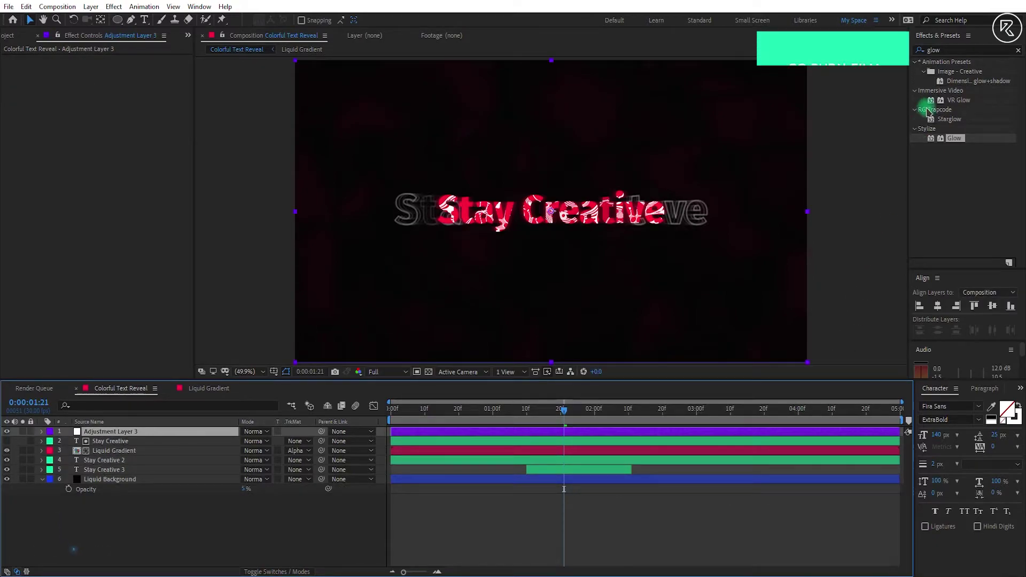
pyautogui.doubleClick(950, 50)
pyautogui.write('cc bur')
pyautogui.moveTo(954, 71)
pyautogui.mouseDown()
pyautogui.moveTo(940, 69)
pyautogui.moveTo(872, 131)
pyautogui.moveTo(422, 433)
pyautogui.mouseUp()
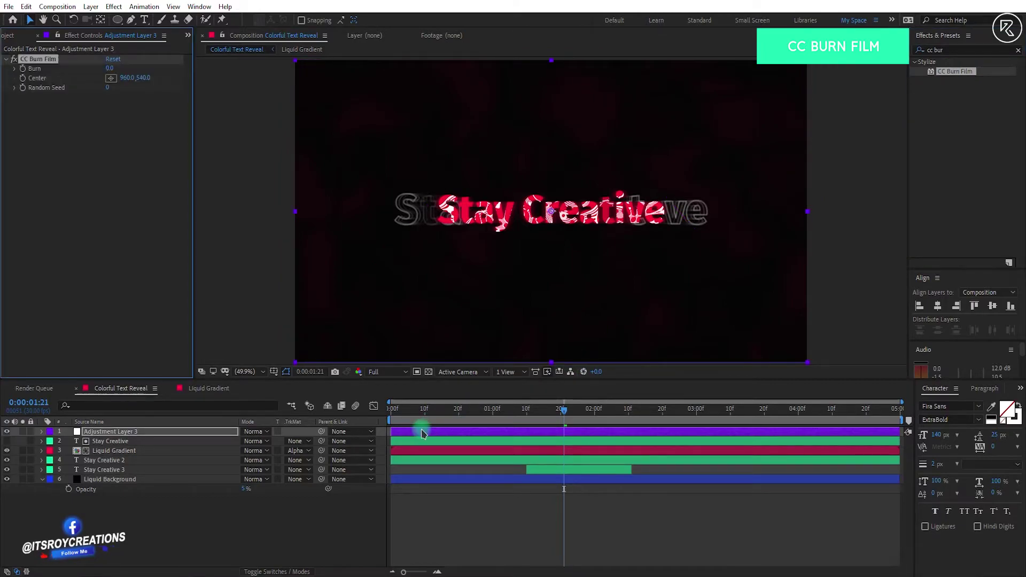
# - Keyframe the adjustment layer's CC Burn Film Burn from 0 at 0:00:03:17 to 100 at 0:00:04:27
pyautogui.click(754, 409)
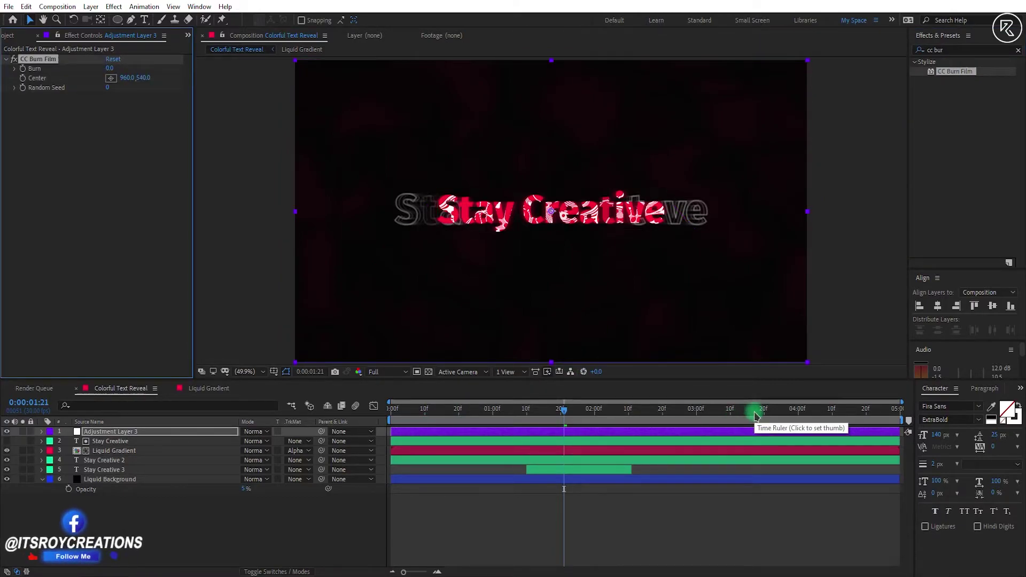
pyautogui.click(426, 309)
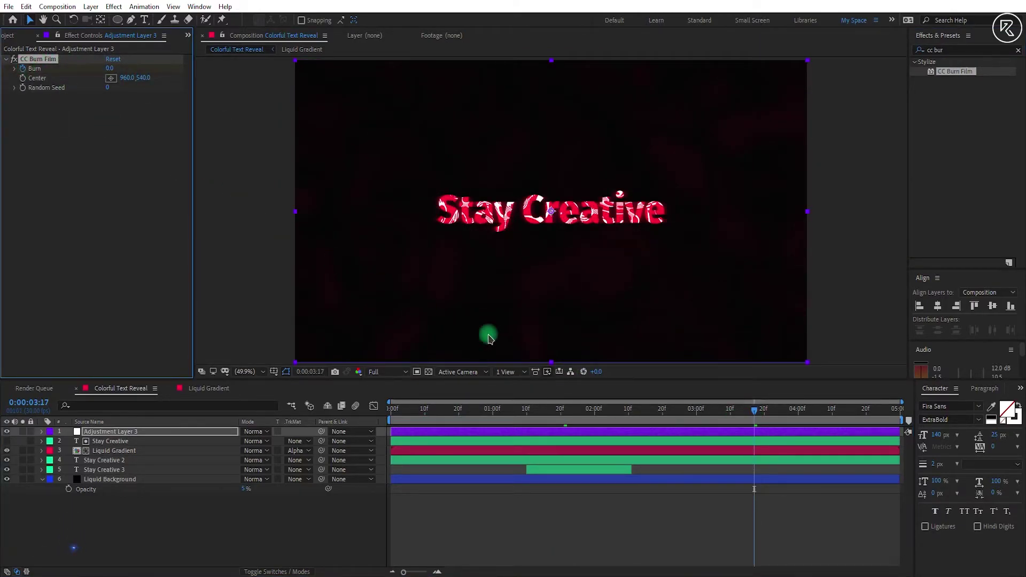
pyautogui.moveTo(845, 416); pyautogui.dragTo(890, 415)
pyautogui.click(555, 282)
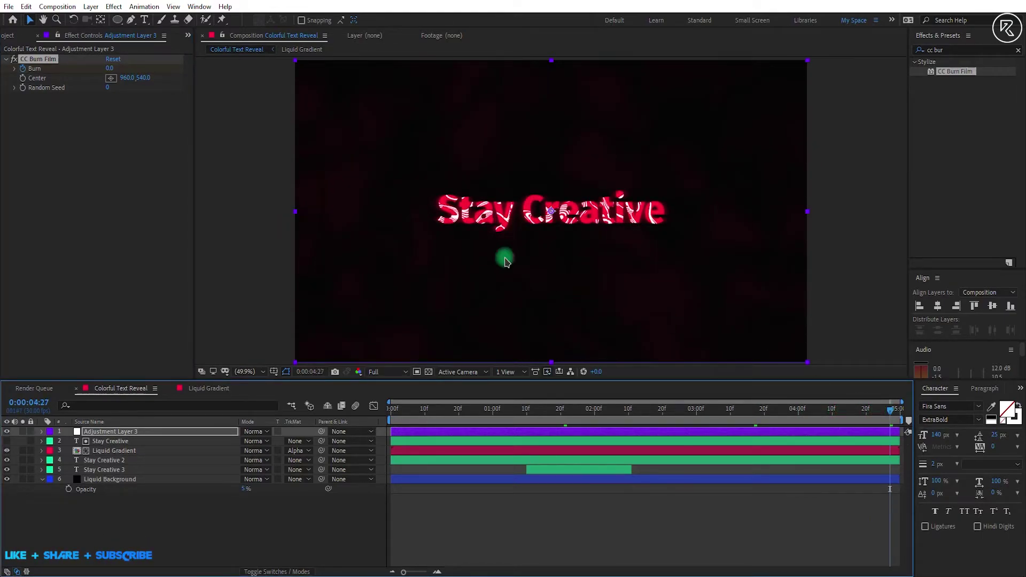
pyautogui.moveTo(111, 77); pyautogui.dragTo(161, 76)
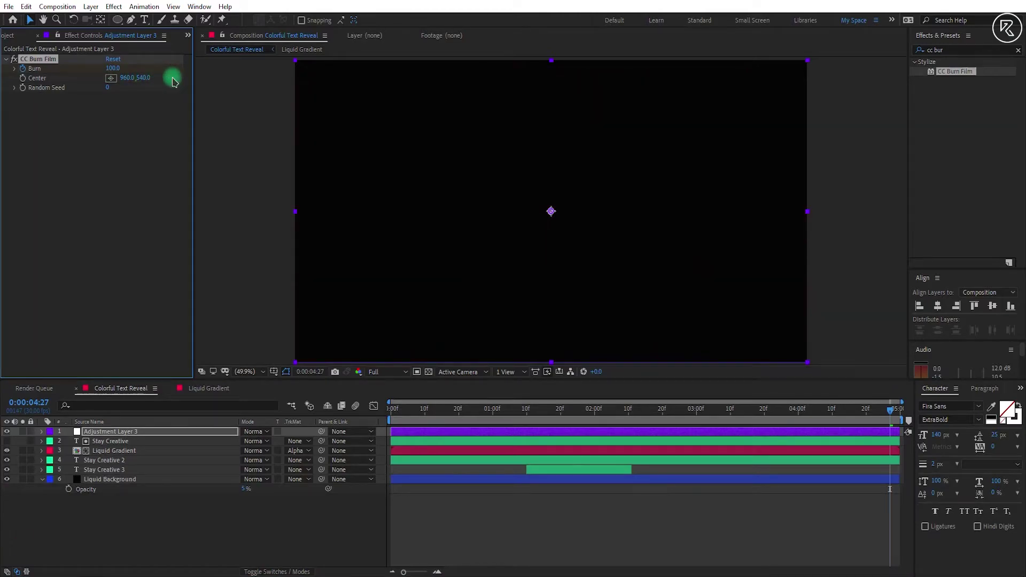
# - Preview the animation from the start and inspect the text and outline echoes up close around 0:00:01:19
pyautogui.click(383, 417)
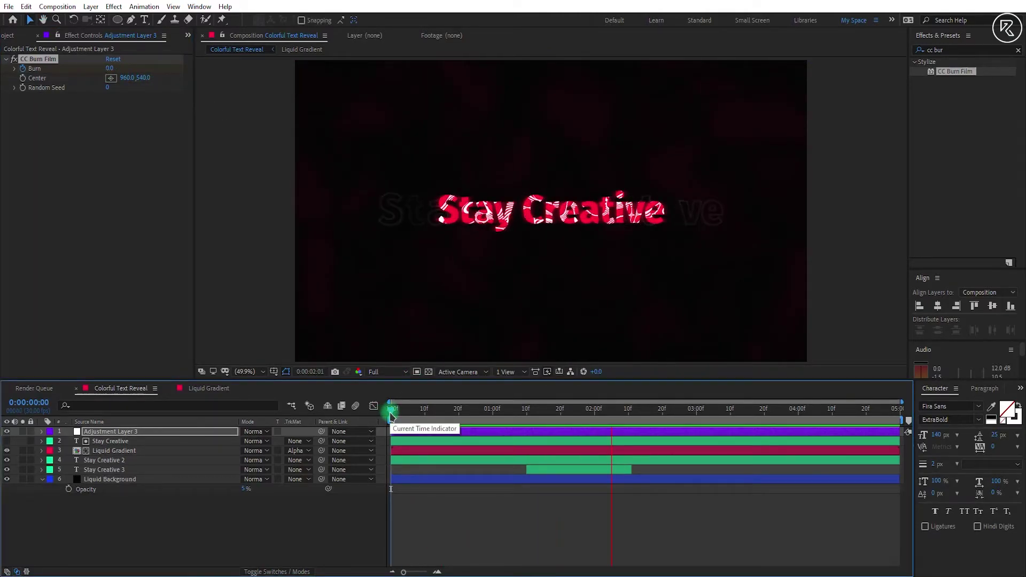
pyautogui.moveTo(391, 416); pyautogui.dragTo(557, 416)
pyautogui.scroll(4, 438, 230)
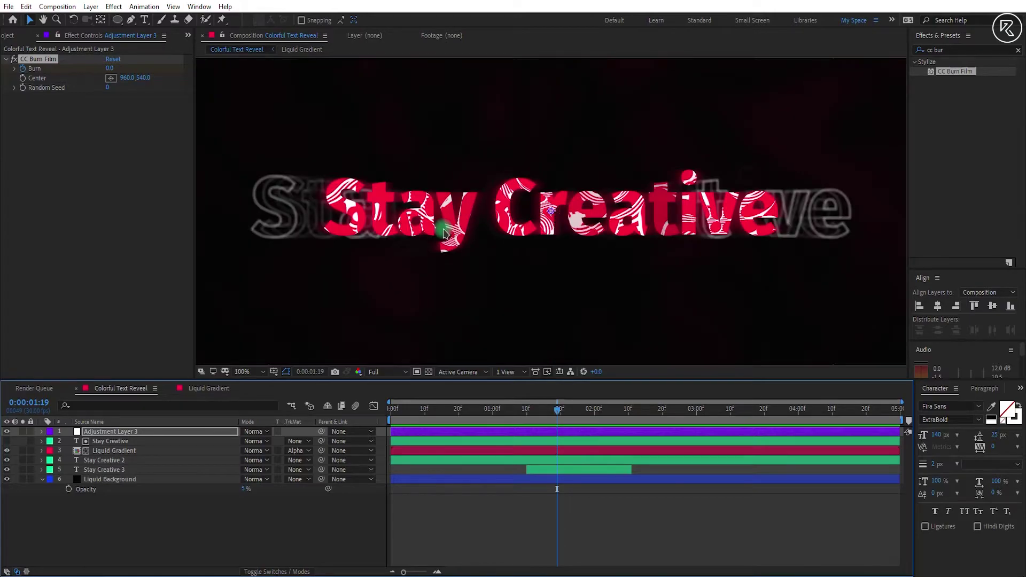
pyautogui.scroll(-4, 432, 253)
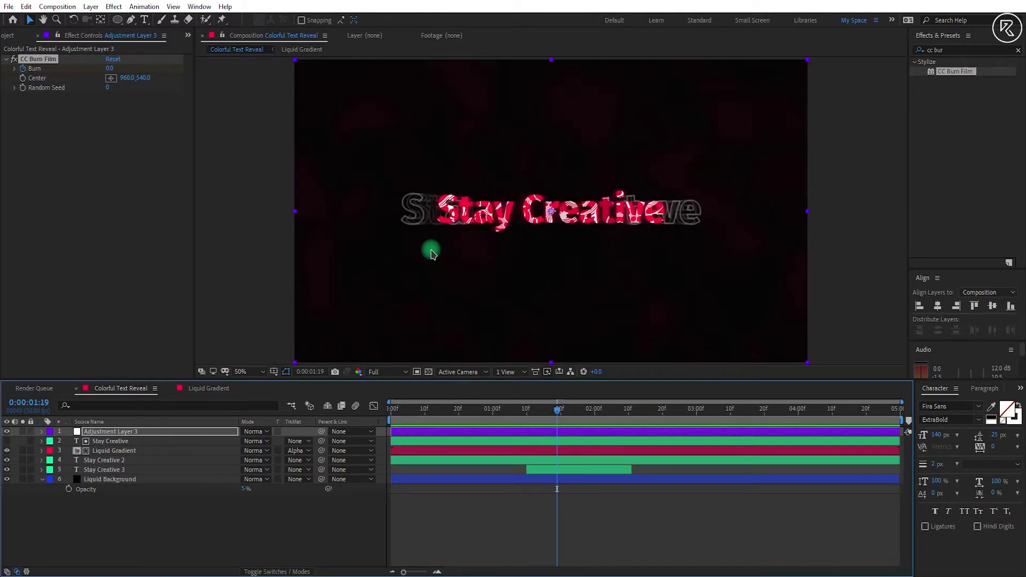
# - Duplicate the Liquid Gradient composition in the project and open the copy
pyautogui.click(9, 40)
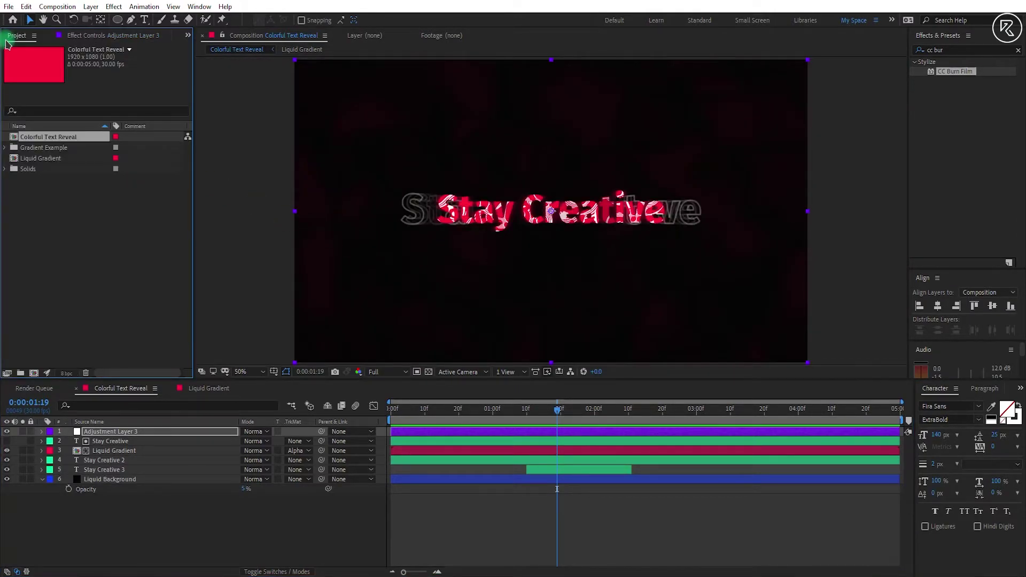
pyautogui.click(45, 159)
pyautogui.hotkey('ctrl', 'd')
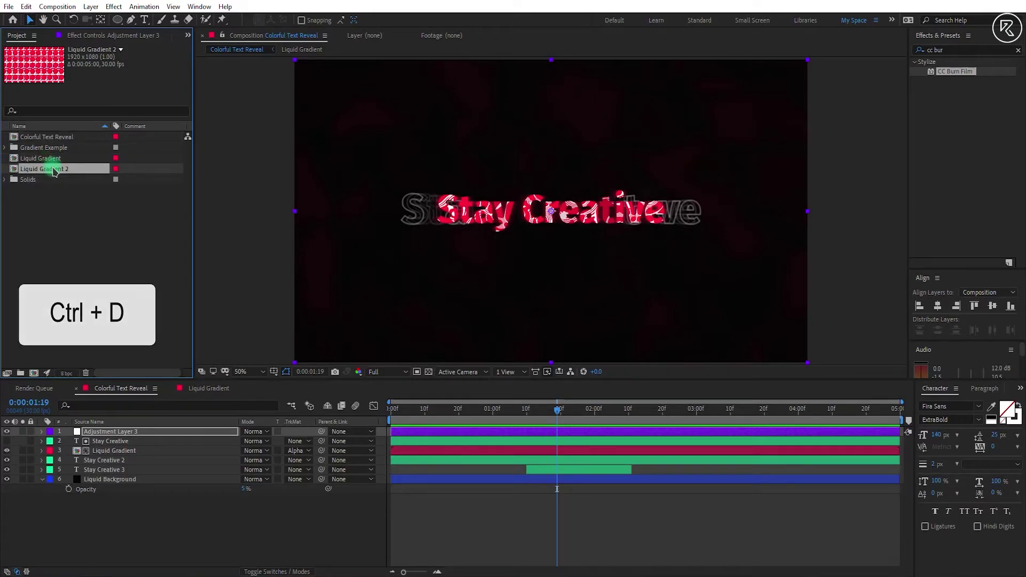
pyautogui.doubleClick(54, 170)
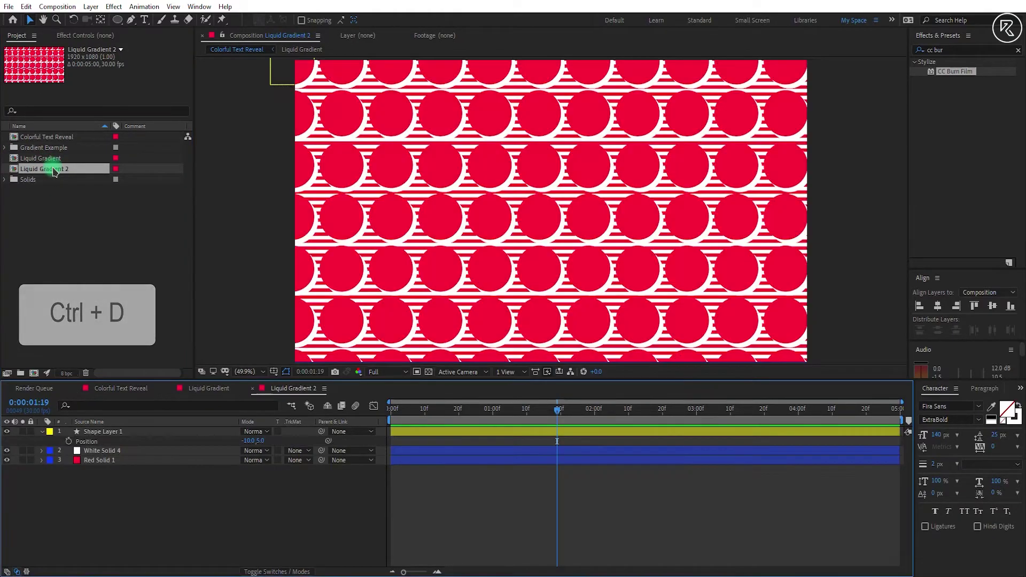
# - Change Shape Layer 1's fill to pink using a hex color code copied from another window
pyautogui.click(483, 431)
pyautogui.click(388, 20)
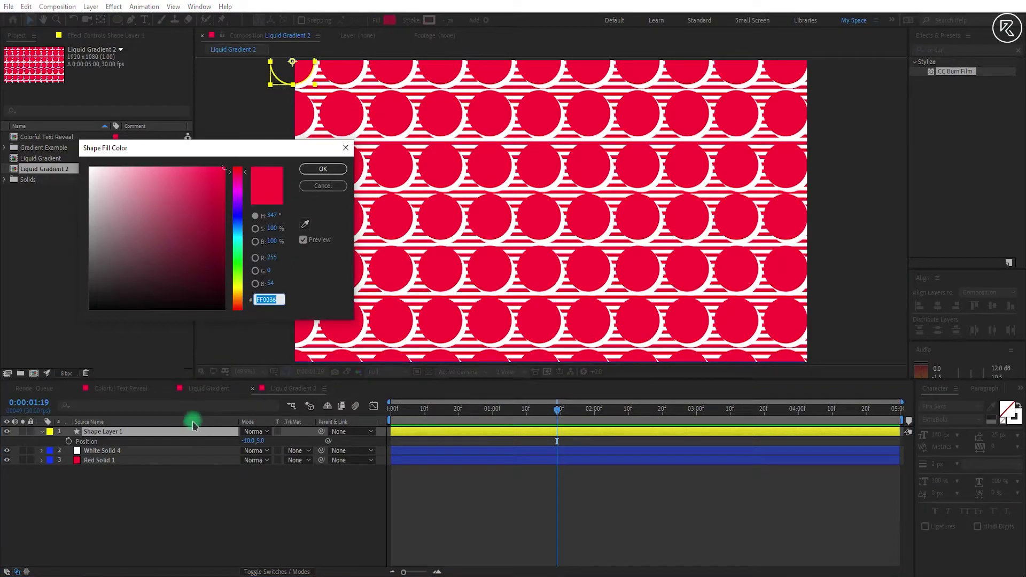
pyautogui.click(113, 572)
pyautogui.moveTo(752, 359); pyautogui.dragTo(702, 361)
pyautogui.hotkey('ctrl', 'c')
pyautogui.click(268, 300)
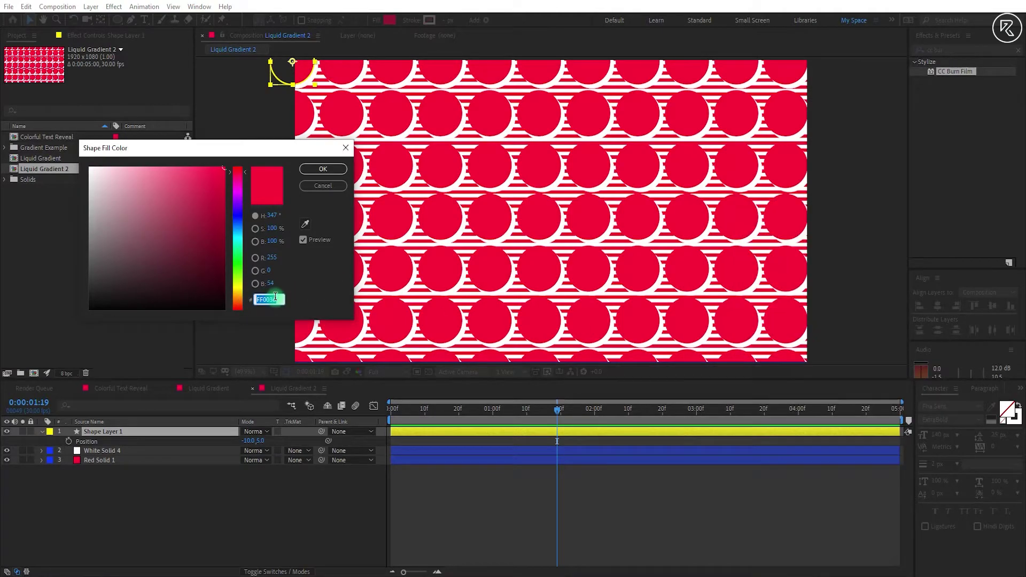
pyautogui.hotkey('ctrl', 'v')
pyautogui.click(323, 169)
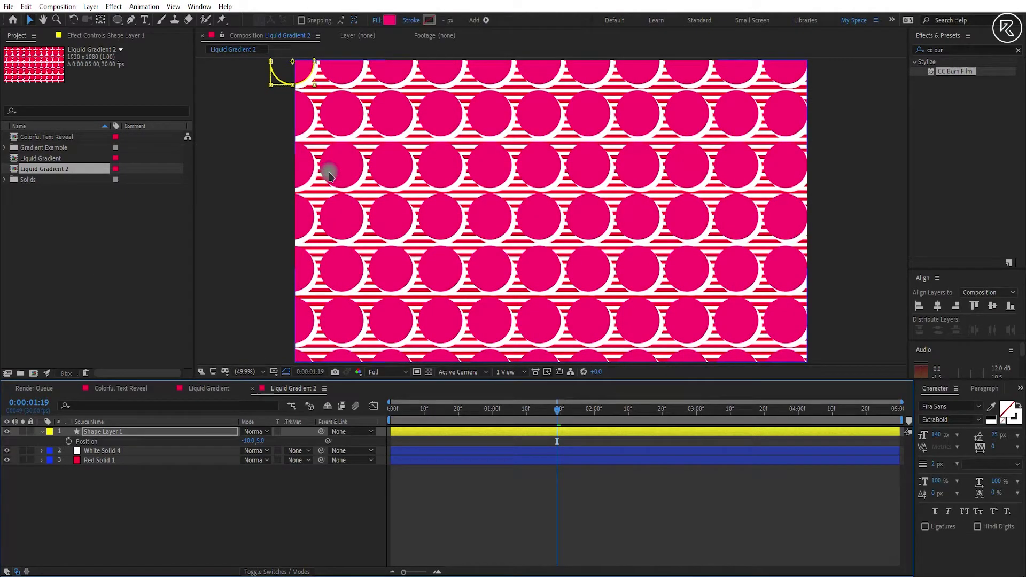
# - Recolor the Red Solid 1 layer to cyan in its solid settings, using a hex code copied from another window
pyautogui.click(126, 461)
pyautogui.click(91, 7)
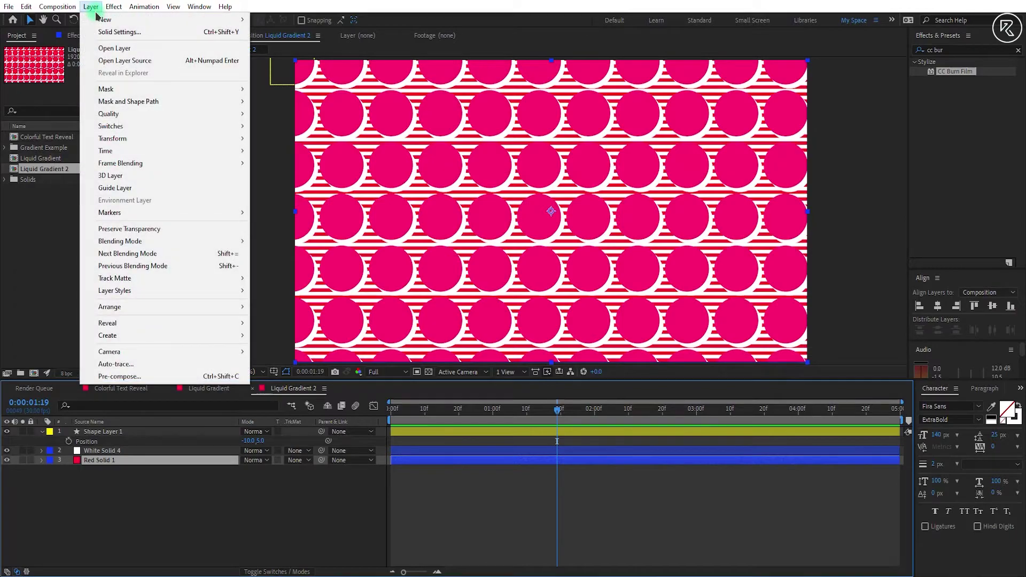
pyautogui.click(115, 31)
pyautogui.click(298, 335)
pyautogui.click(123, 551)
pyautogui.moveTo(753, 401); pyautogui.dragTo(701, 401)
pyautogui.hotkey('ctrl', 'c')
pyautogui.click(268, 299)
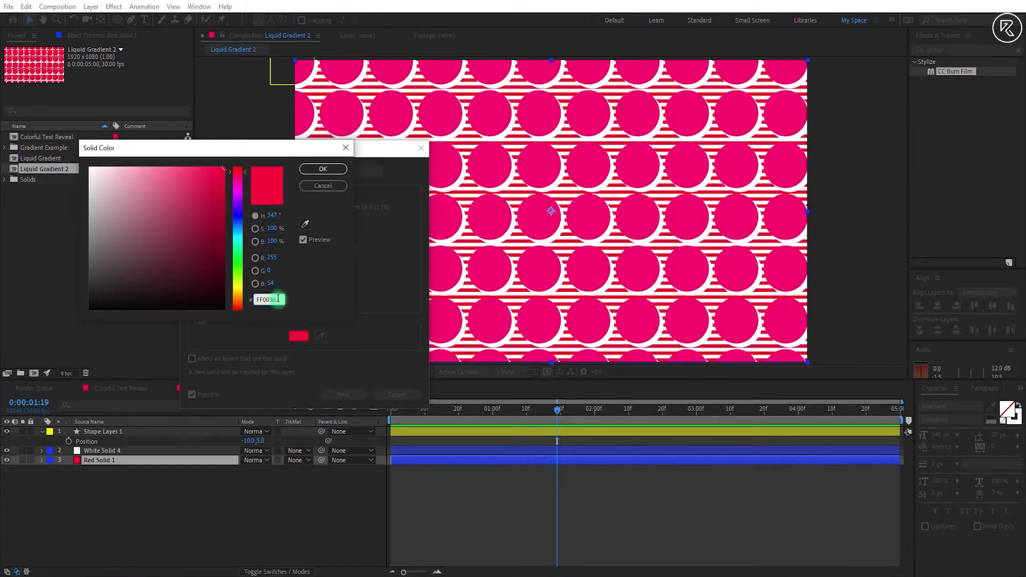
pyautogui.hotkey('ctrl', 'v')
pyautogui.click(315, 172)
pyautogui.click(355, 394)
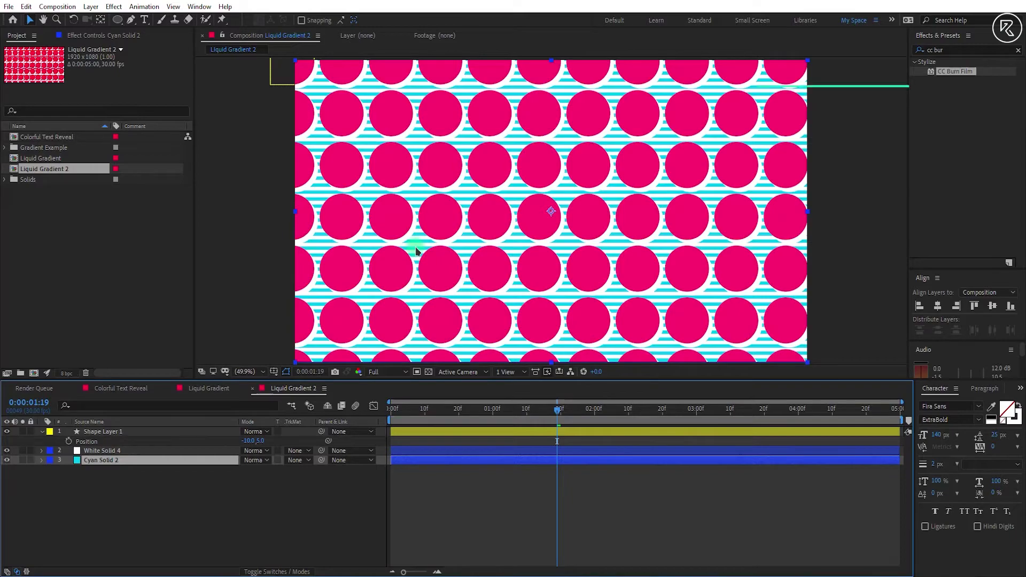
# - Find the CC Cross Blur effect and apply it to Shape Layer 1 below Drop Shadow
pyautogui.click(943, 49)
pyautogui.write('cc')
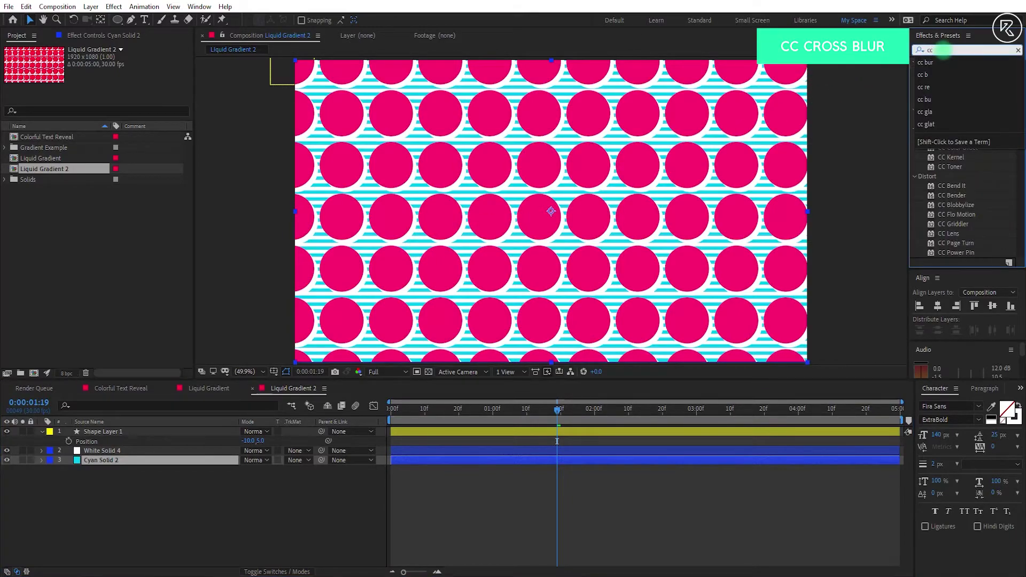
pyautogui.write(' c')
pyautogui.moveTo(948, 69); pyautogui.dragTo(645, 432)
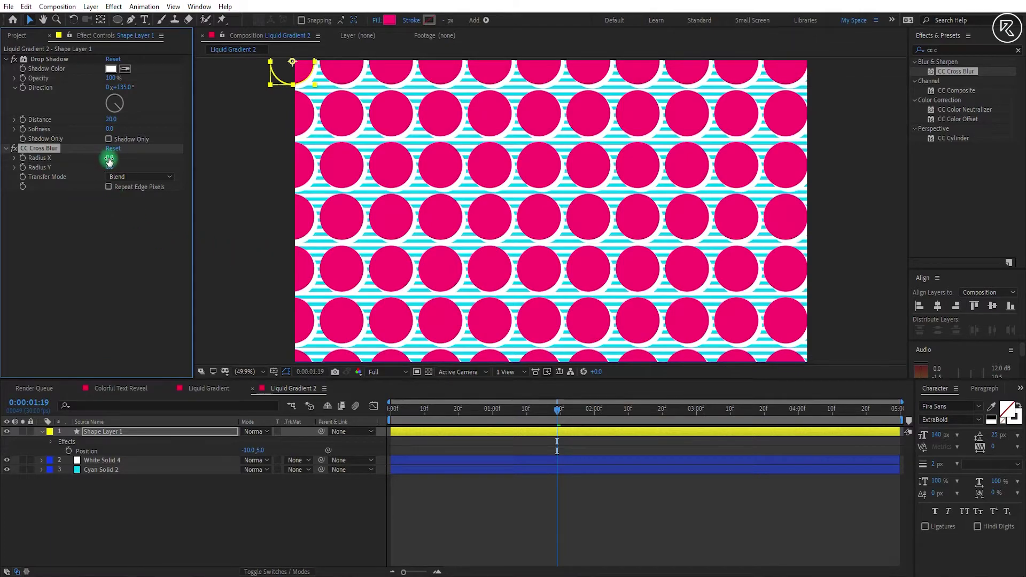
# - Set CC Cross Blur's Radius X to 260, Radius Y to 10 and Transfer Mode to Screen
pyautogui.press('Return')
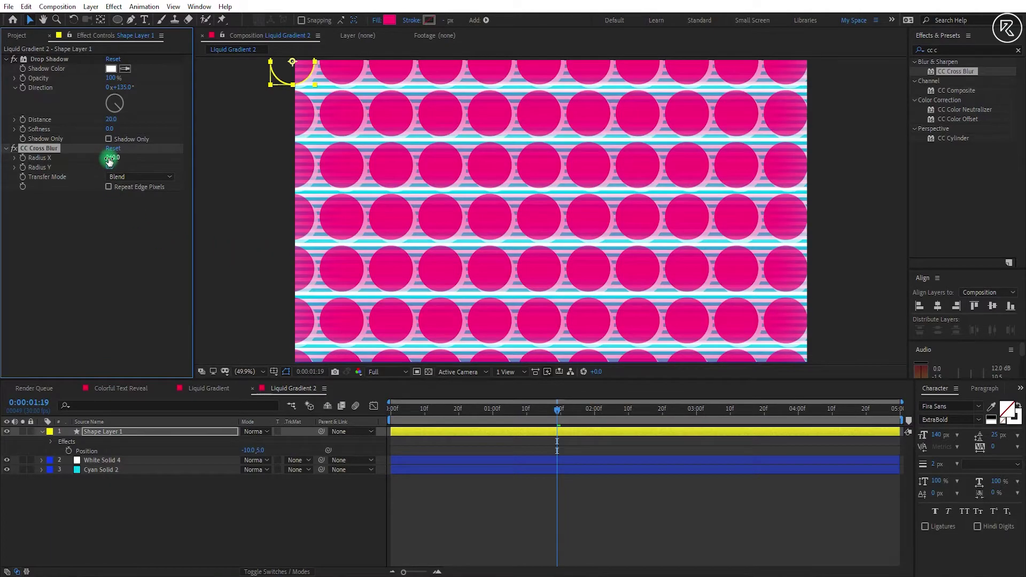
pyautogui.moveTo(113, 157)
pyautogui.mouseDown()
pyautogui.moveTo(84, 166)
pyautogui.moveTo(151, 168)
pyautogui.moveTo(137, 160)
pyautogui.moveTo(118, 171)
pyautogui.mouseUp()
pyautogui.click(114, 170)
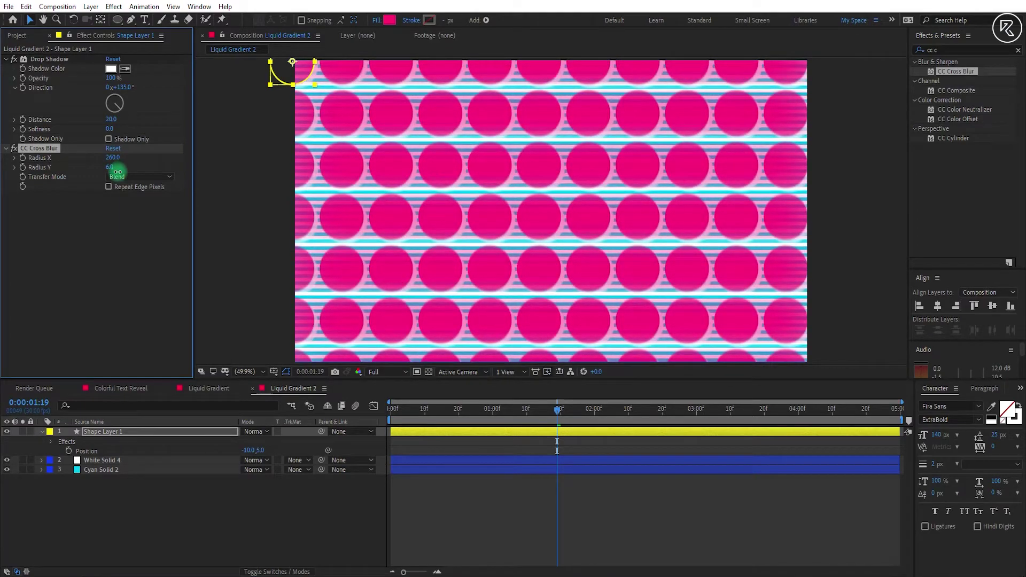
pyautogui.click(140, 176)
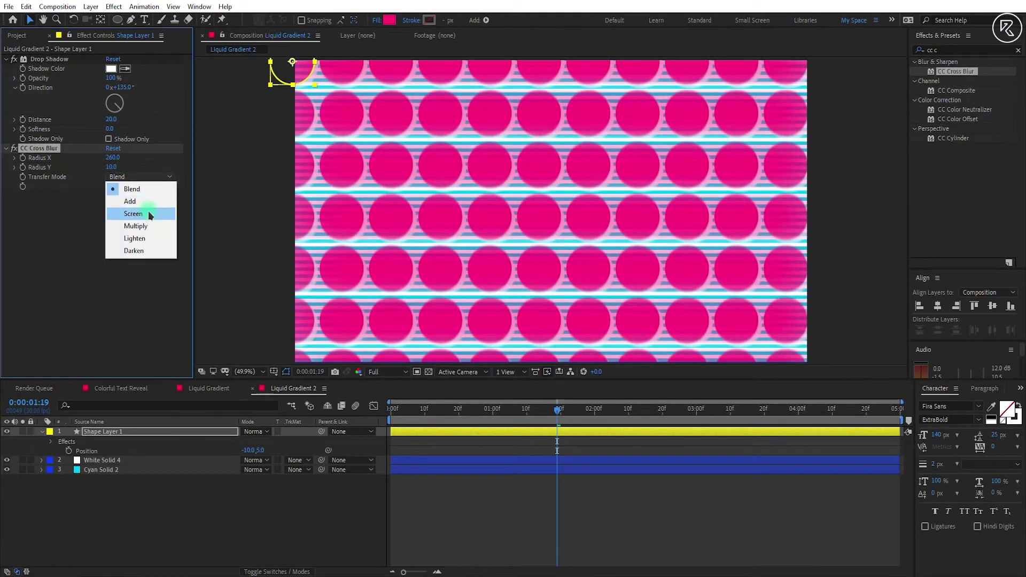
pyautogui.click(140, 208)
pyautogui.scroll(2, 667, 271)
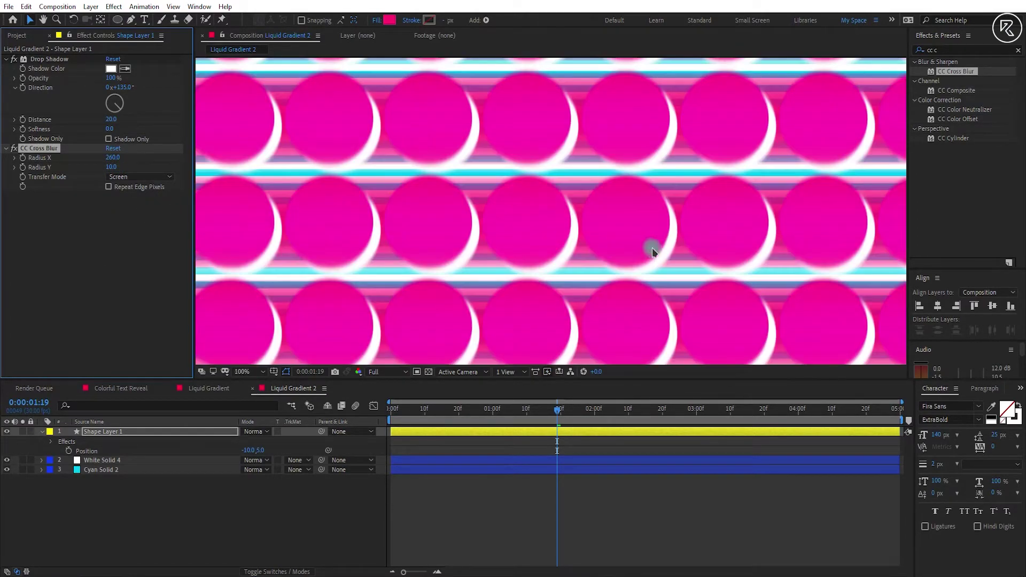
pyautogui.hotkey('shift', '/')
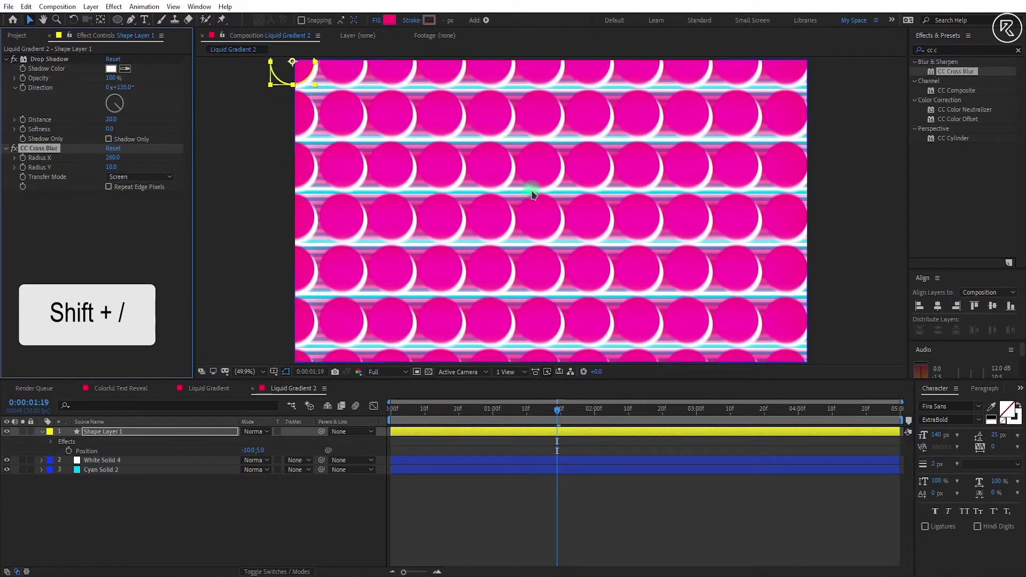
# - Duplicate the Colorful Text Reveal composition in the project and open the copy
pyautogui.click(4, 34)
pyautogui.click(52, 137)
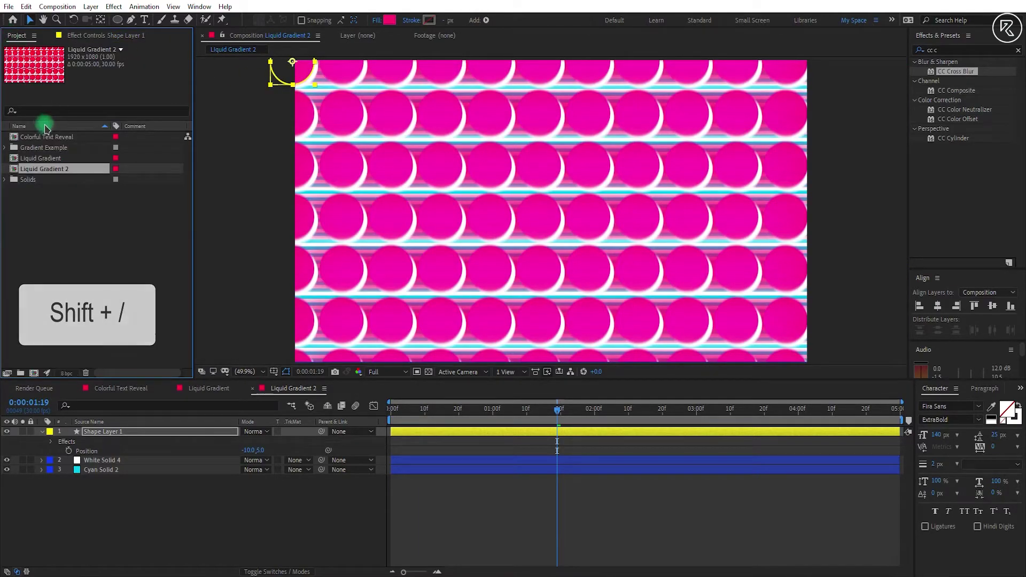
pyautogui.hotkey('ctrl', 'd')
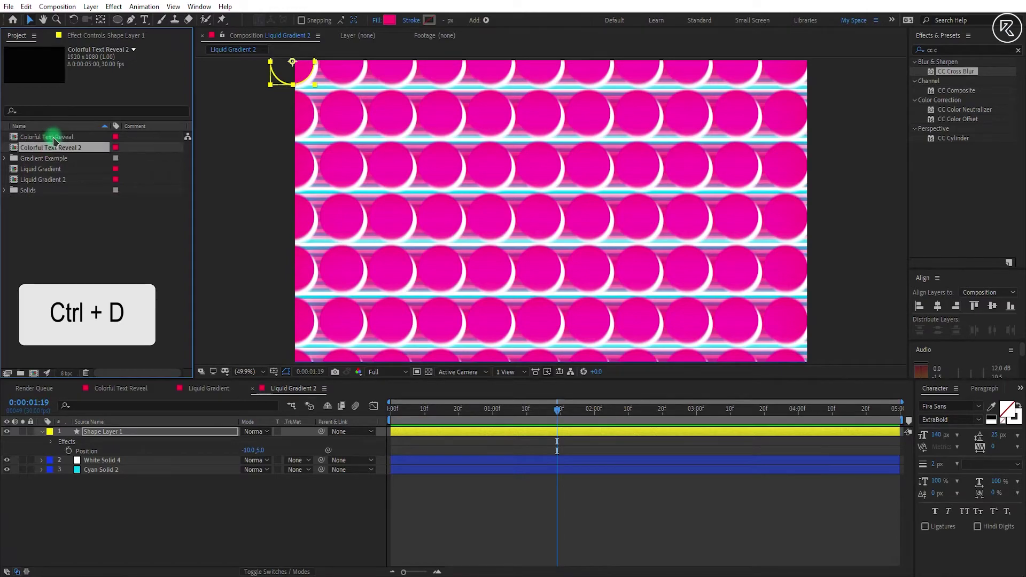
pyautogui.doubleClick(61, 151)
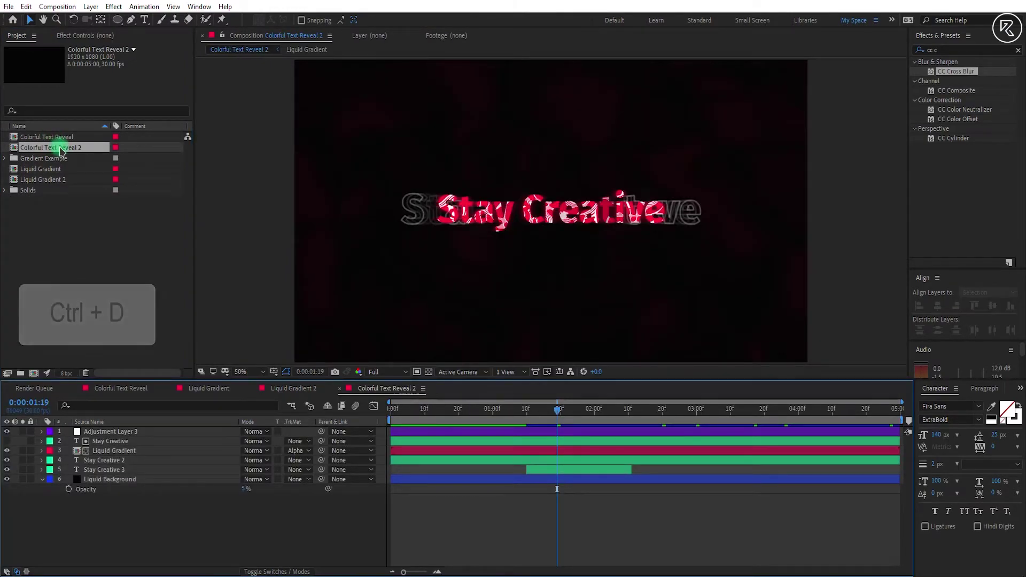
# - Replace the Liquid Gradient layer in Colorful Text Reveal 2 with the Liquid Gradient 2 composition
pyautogui.click(124, 452)
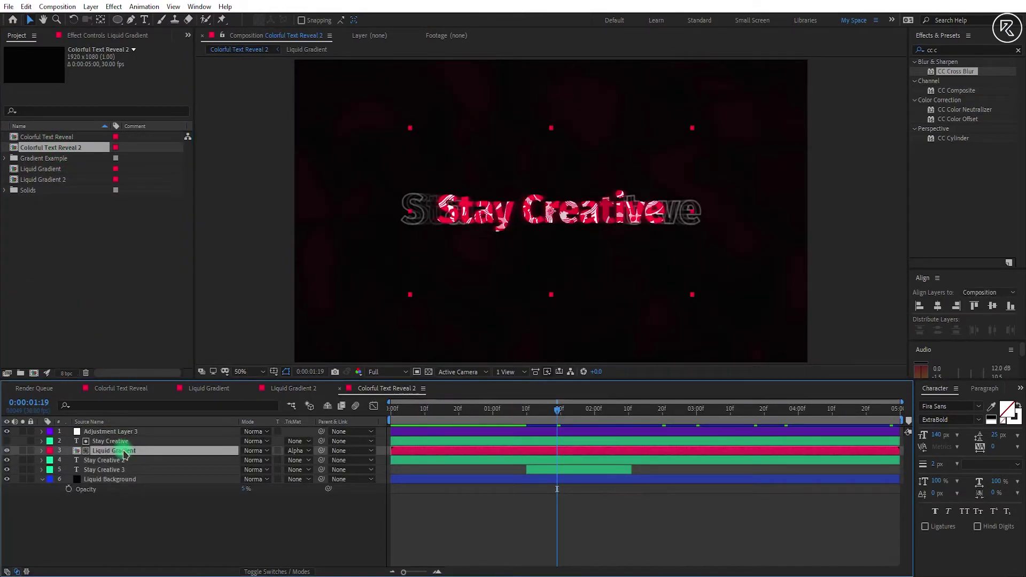
pyautogui.click(58, 182)
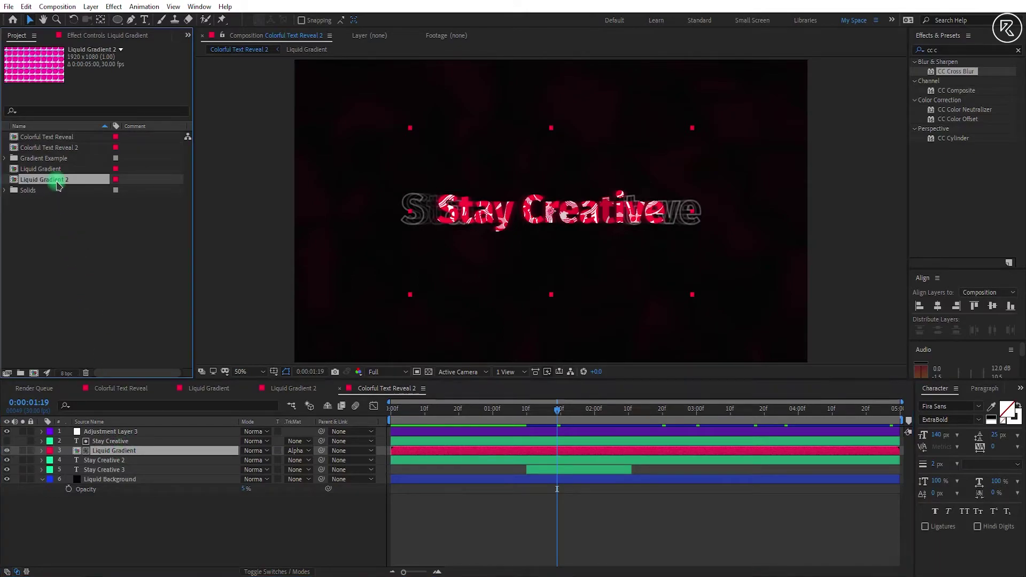
pyautogui.press('alt')
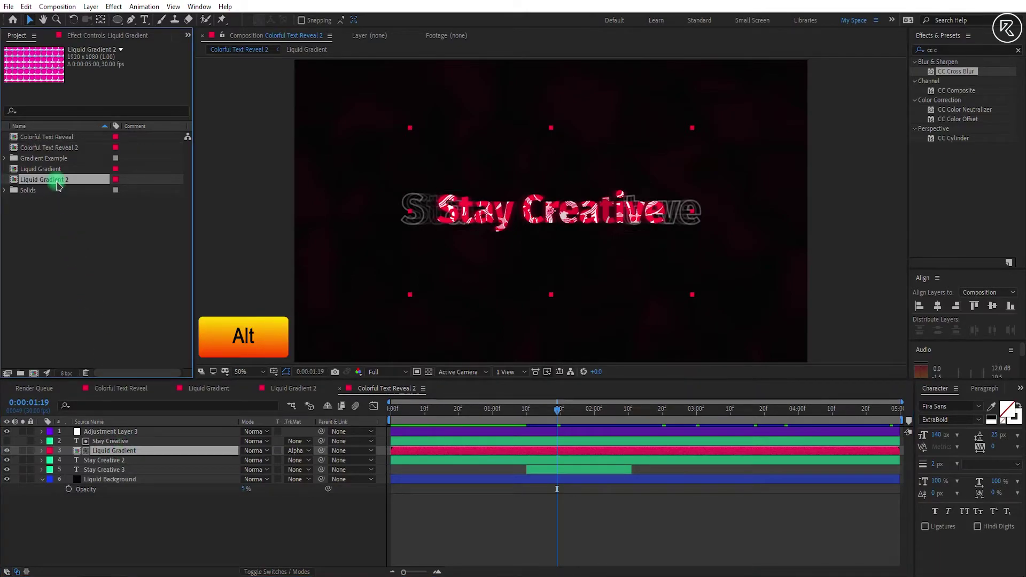
pyautogui.moveTo(59, 184); pyautogui.dragTo(119, 451)
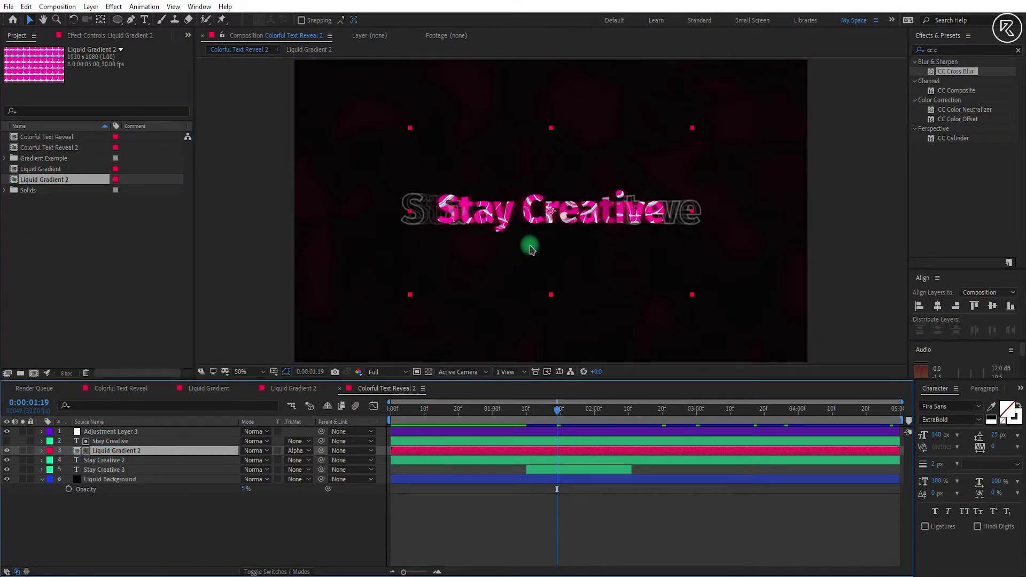
pyautogui.scroll(2, 573, 206)
pyautogui.scroll(-1, 573, 207)
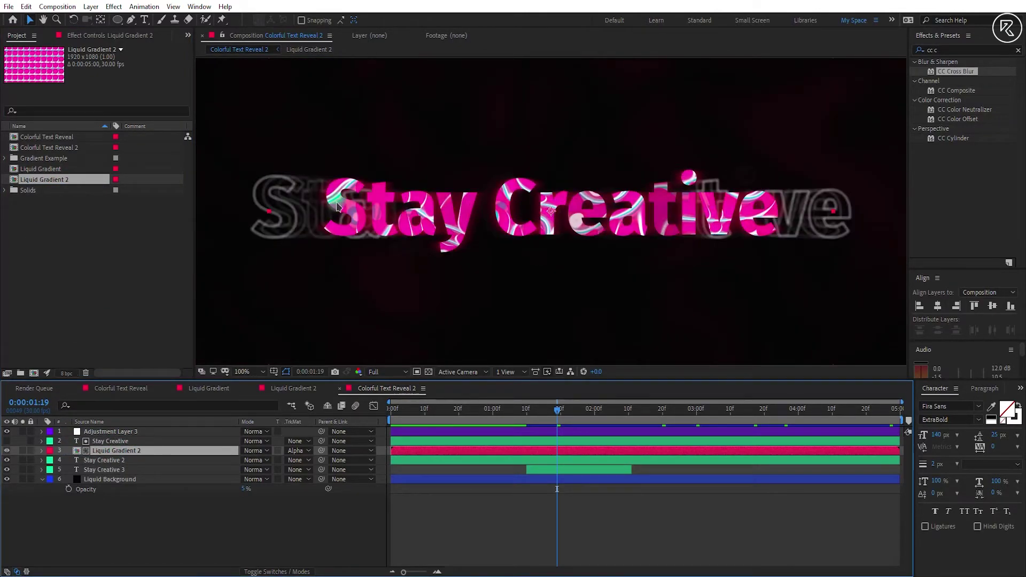
# - Review the Liquid Gradient 2 layer's effect settings and preview the recolored text animation from the start
pyautogui.moveTo(558, 408); pyautogui.dragTo(604, 409)
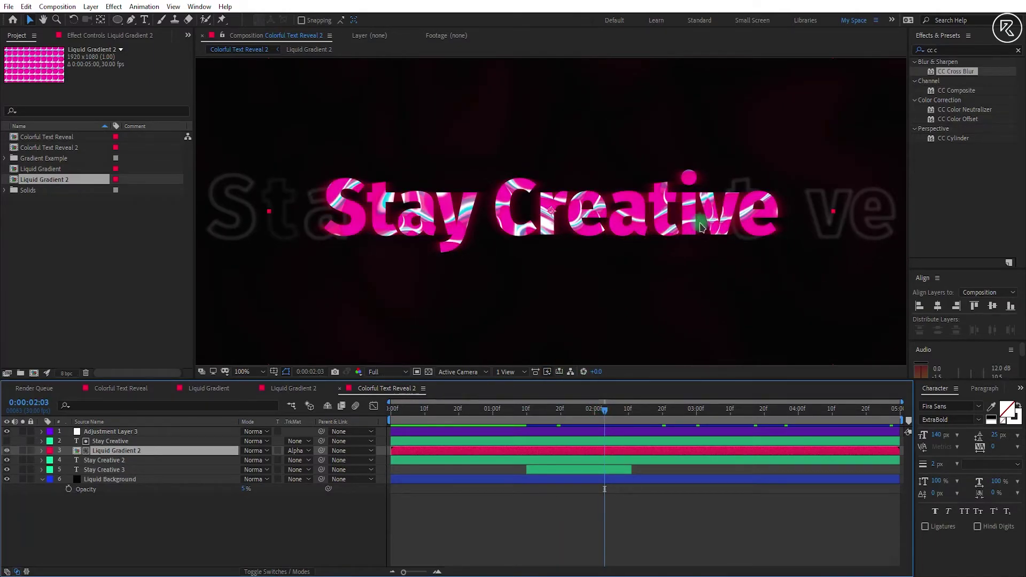
pyautogui.click(128, 35)
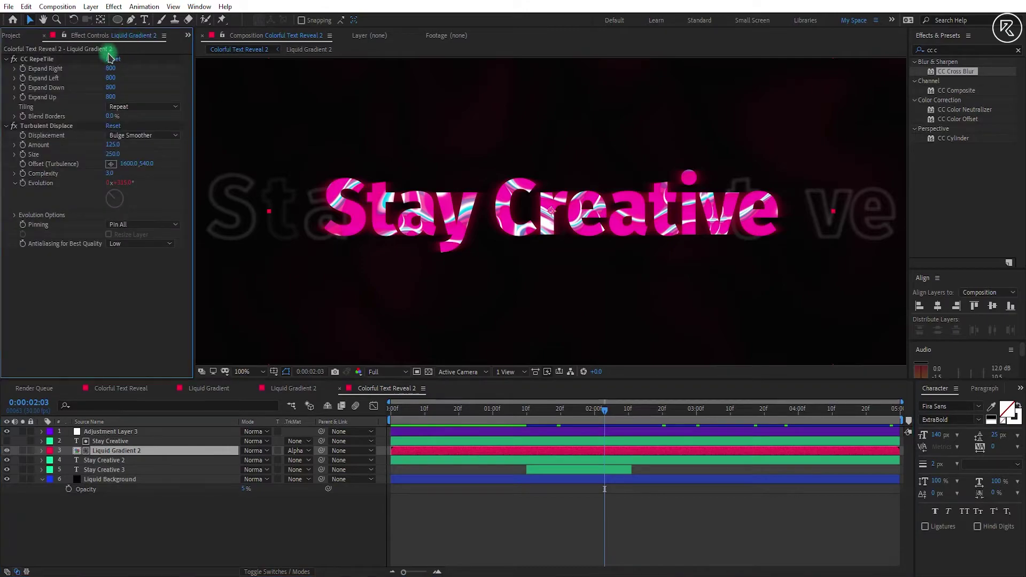
pyautogui.moveTo(117, 144)
pyautogui.mouseDown()
pyautogui.moveTo(84, 146)
pyautogui.moveTo(137, 144)
pyautogui.moveTo(126, 148)
pyautogui.mouseUp()
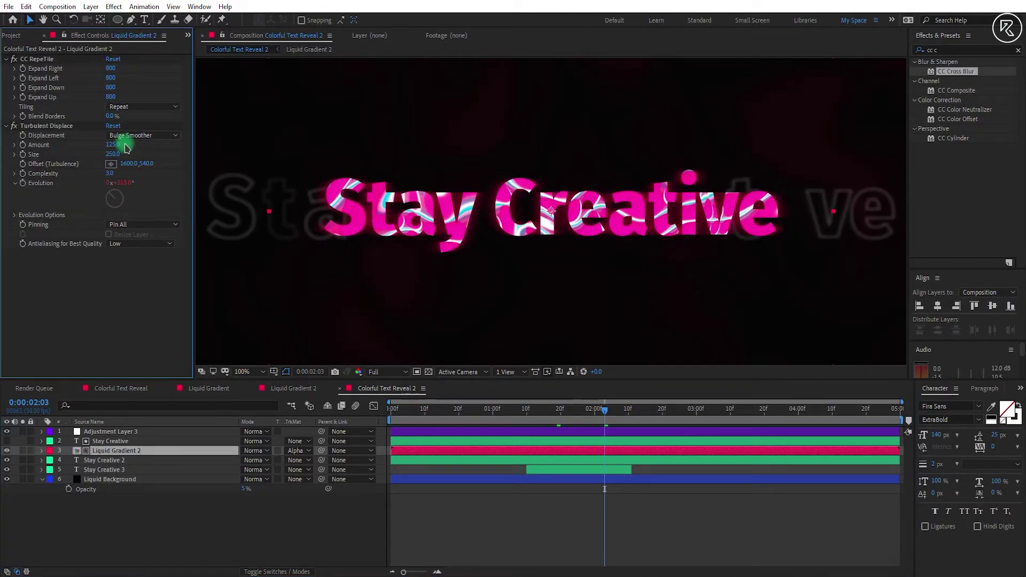
pyautogui.hotkey('shift', '/')
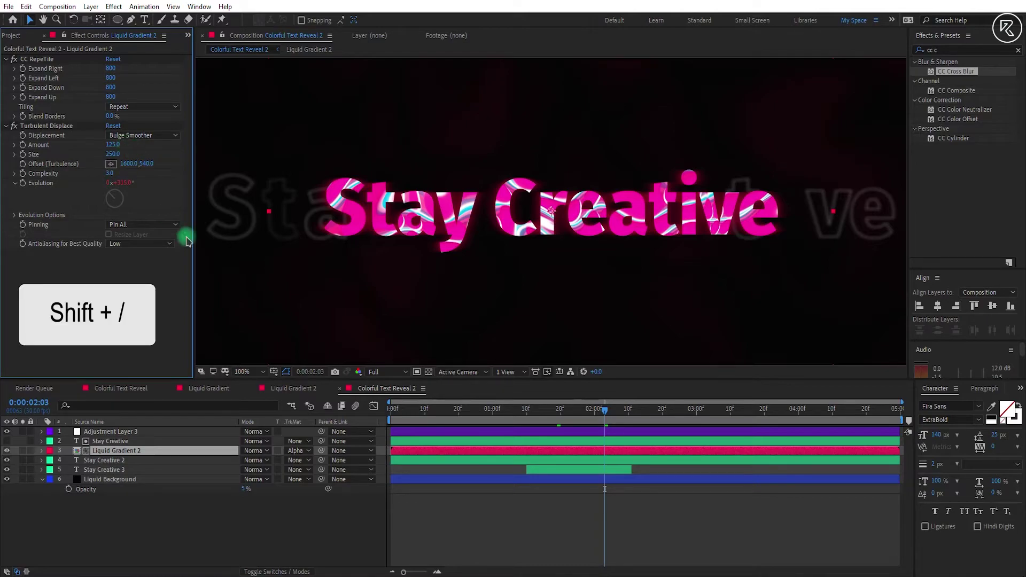
pyautogui.click(435, 409)
pyautogui.click(393, 411)
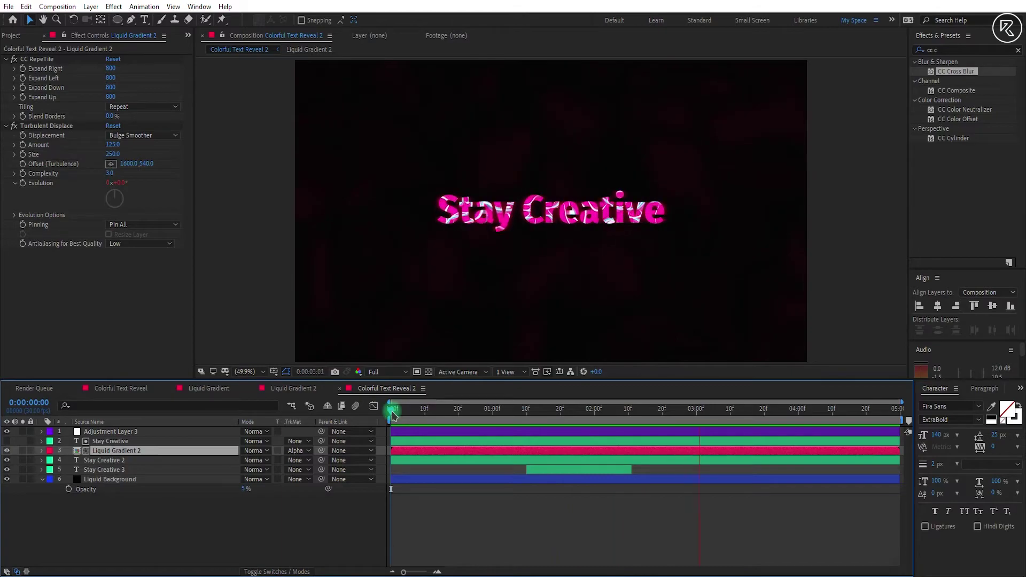
pyautogui.press('space')
# - Set the Liquid Background layer's Tint Map White To color to pink sampled from the text
pyautogui.moveTo(391, 414); pyautogui.dragTo(567, 412)
pyautogui.click(136, 480)
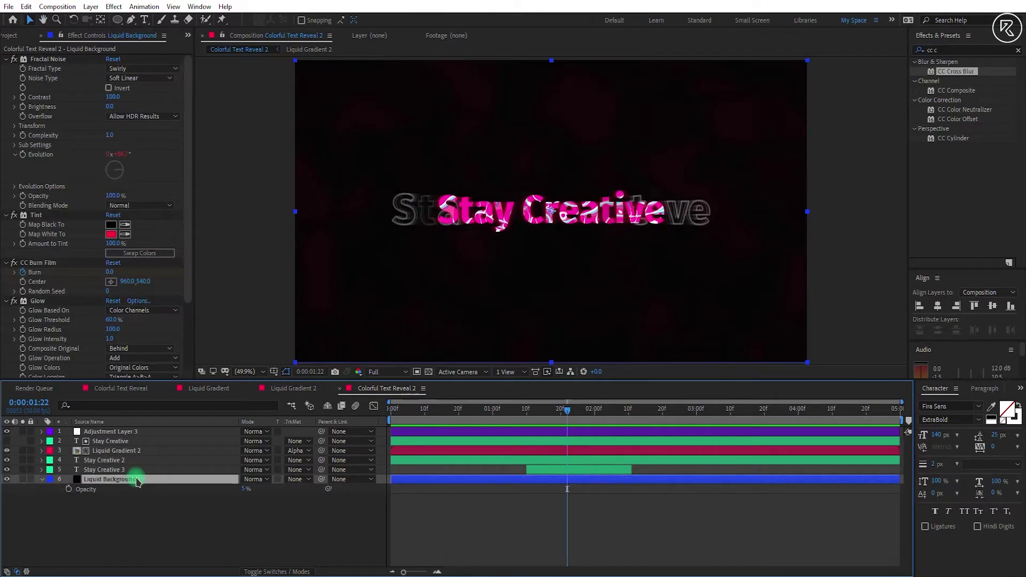
pyautogui.click(125, 235)
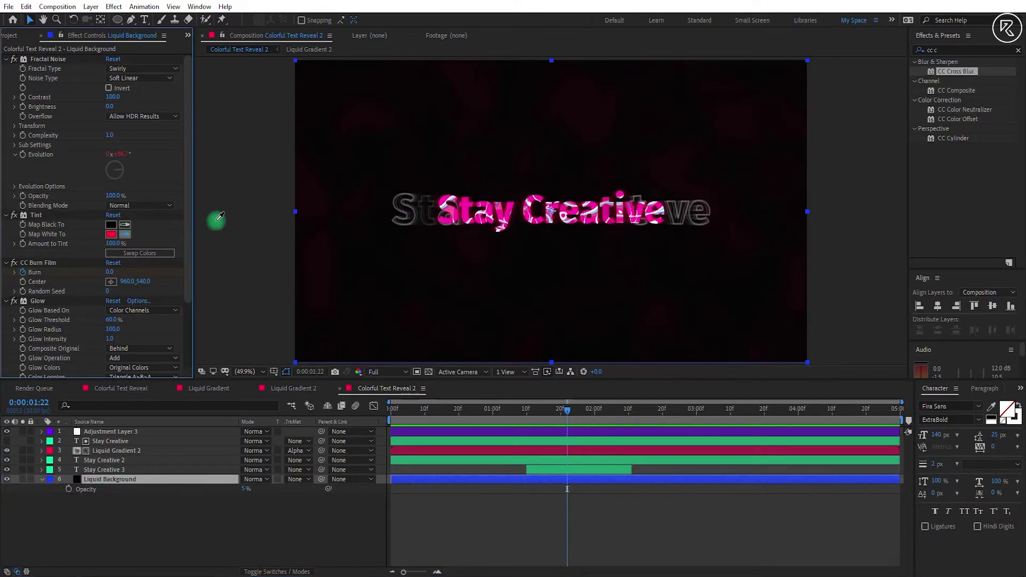
pyautogui.click(501, 212)
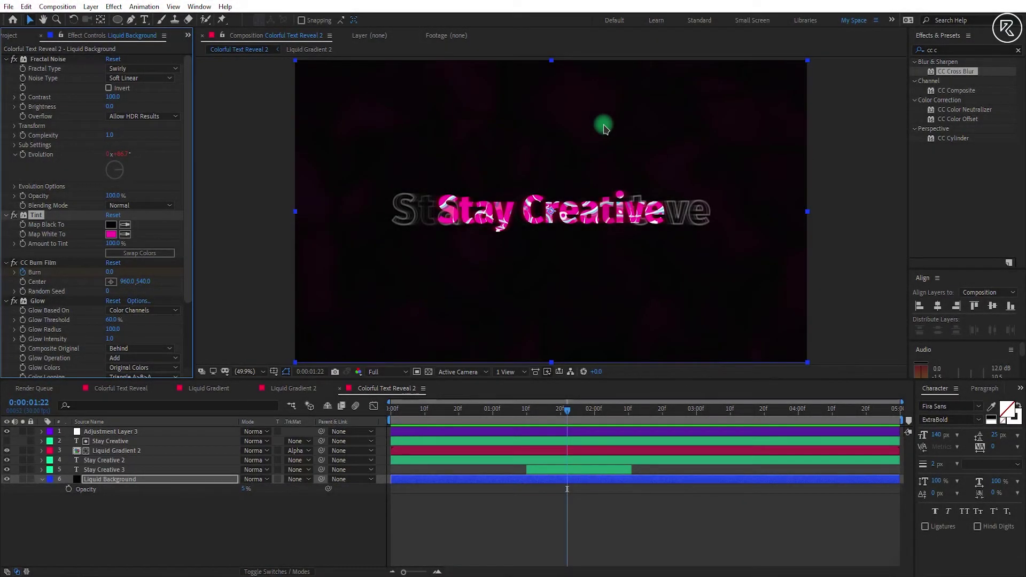
# - Duplicate the Liquid Gradient 2 composition in the project and open the copy
pyautogui.click(16, 35)
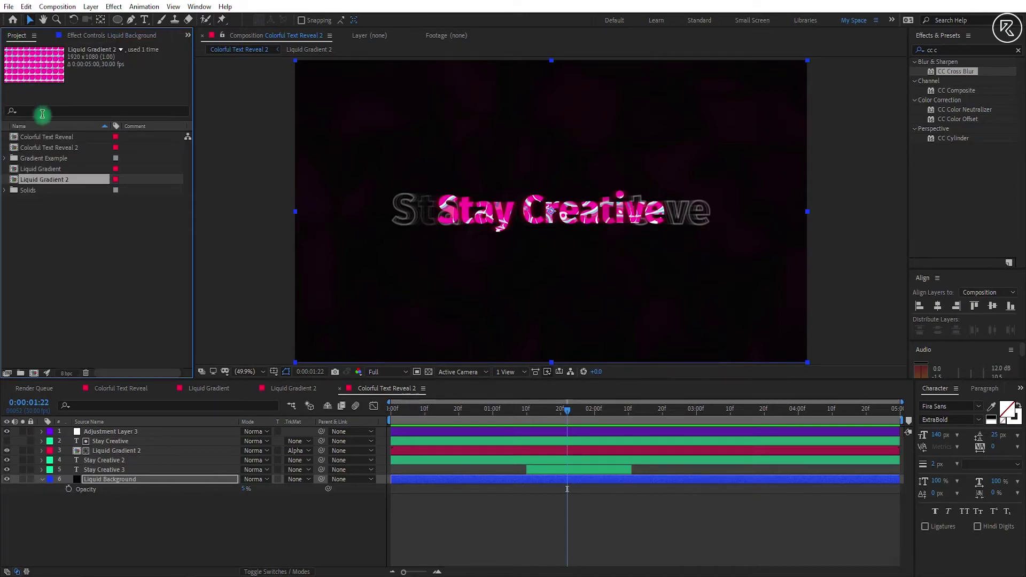
pyautogui.hotkey('ctrl', 'd')
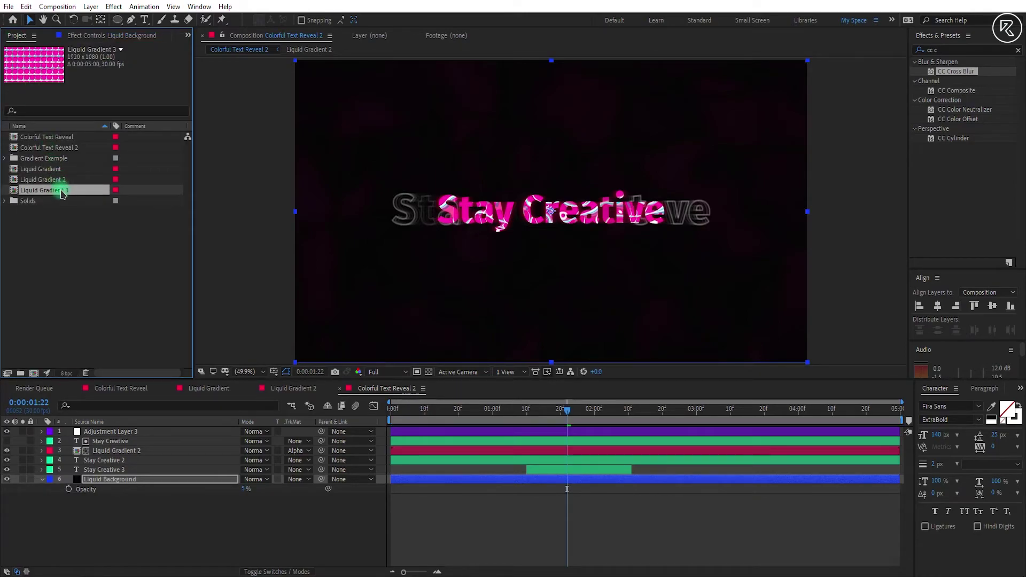
pyautogui.doubleClick(62, 191)
# - Turn off the CC Cross Blur effect on Shape Layer 1 in Liquid Gradient 3
pyautogui.click(115, 35)
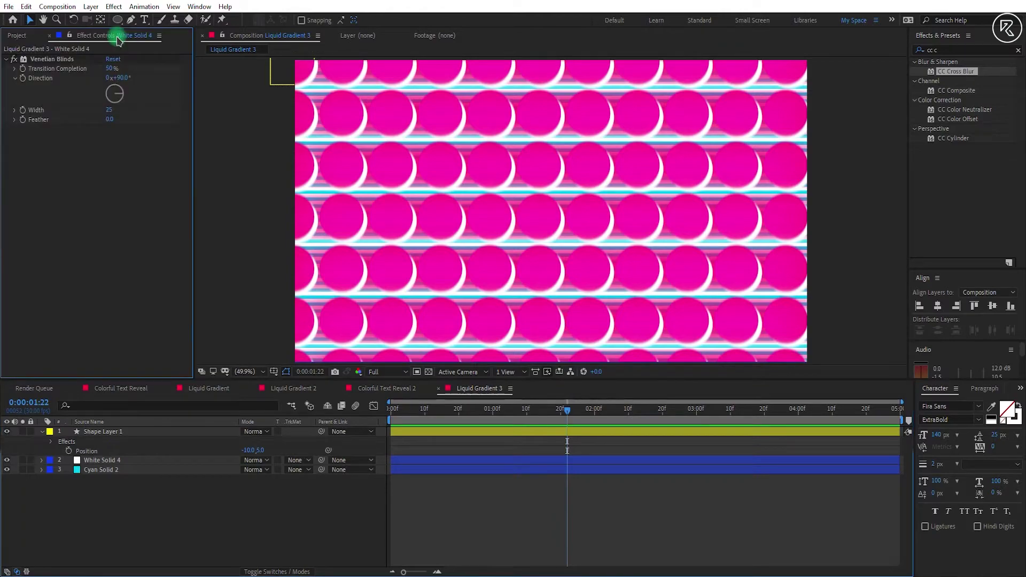
pyautogui.click(102, 437)
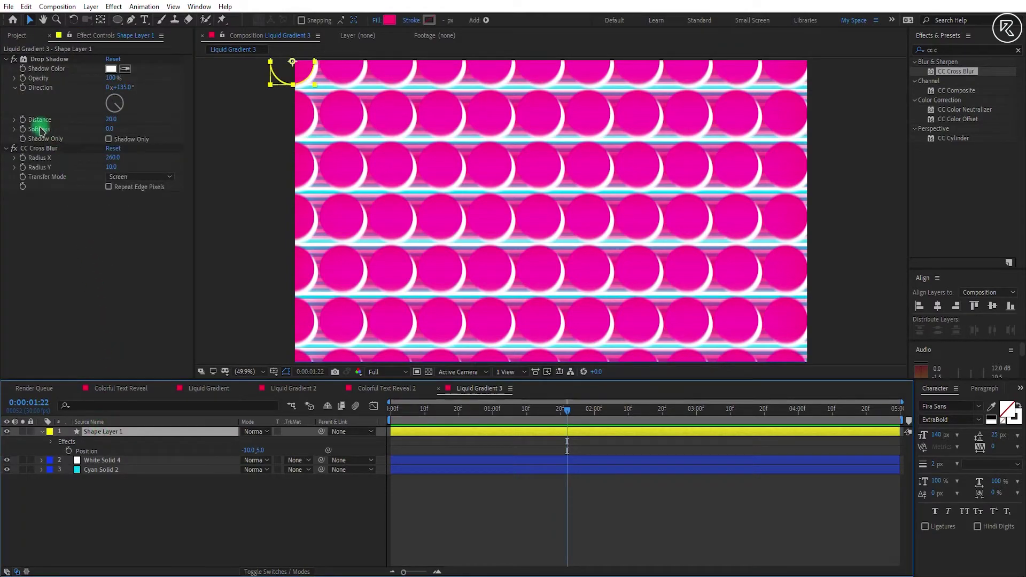
pyautogui.click(15, 149)
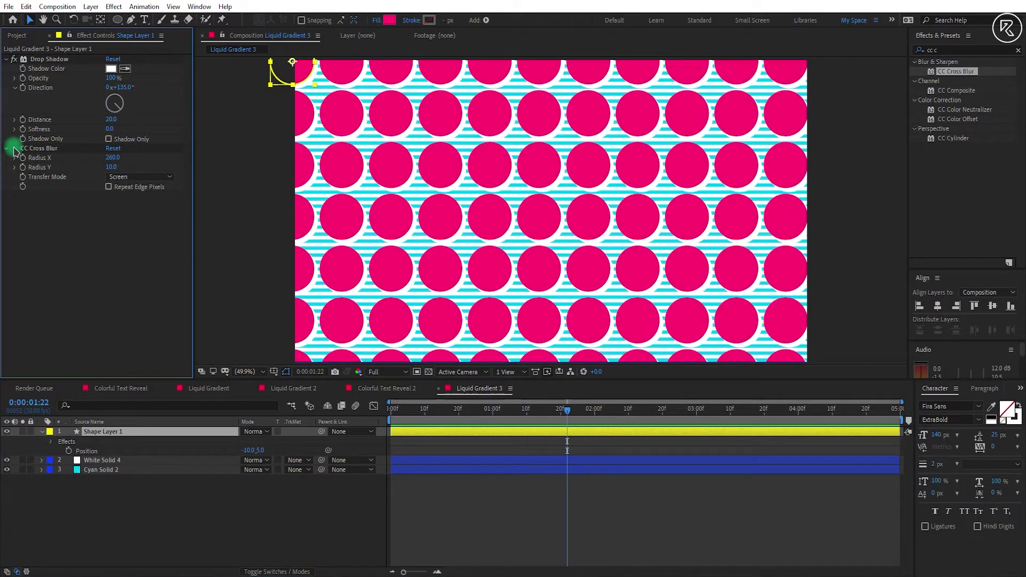
# - Recolor the White Solid 4 layer as a new solid using the pink sampled from the circles
pyautogui.click(131, 460)
pyautogui.click(91, 6)
pyautogui.click(119, 32)
pyautogui.click(321, 335)
pyautogui.click(506, 215)
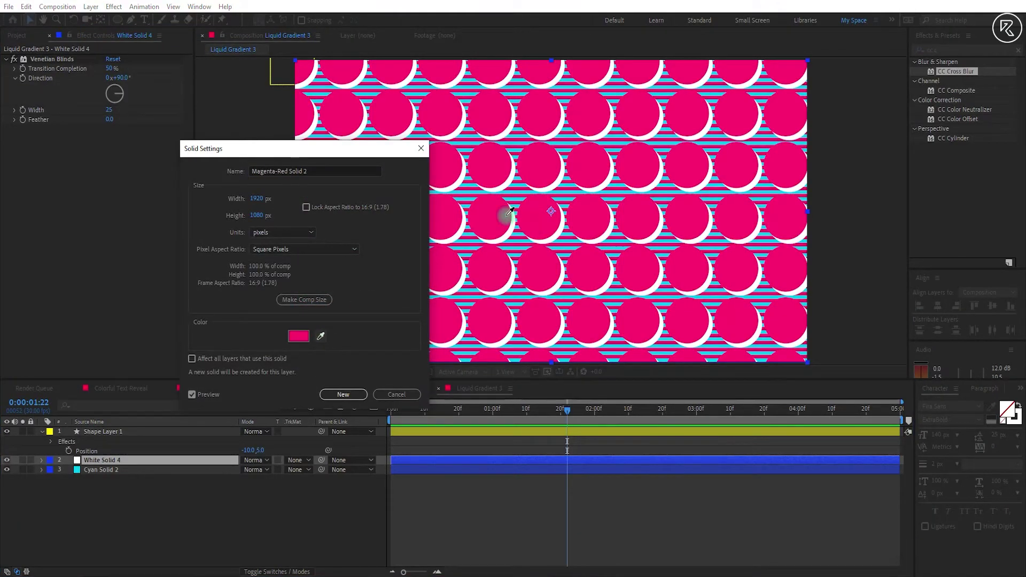
pyautogui.click(342, 394)
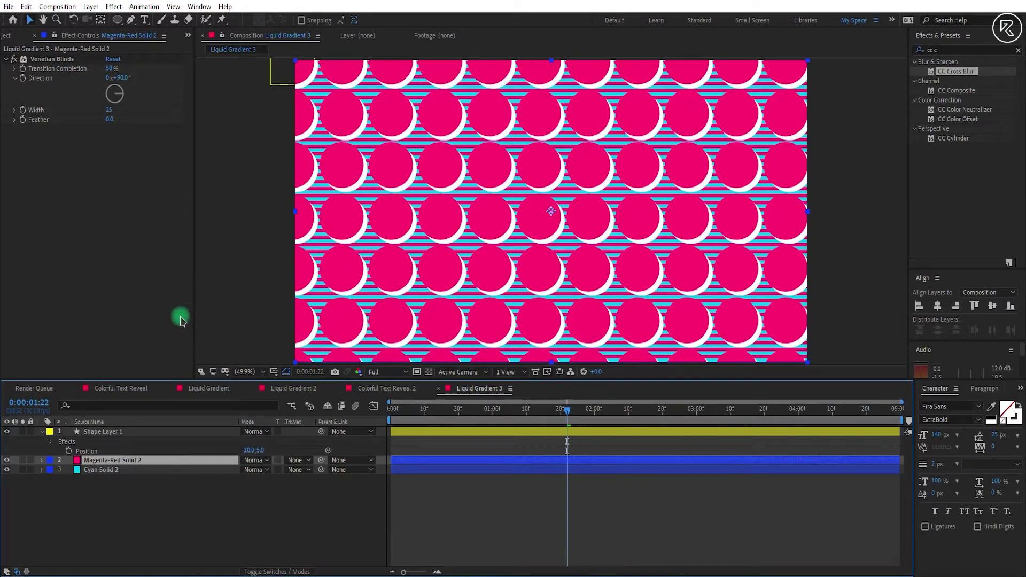
# - Hide Shape Layer 1 and set the Venetian Blinds Width on Magenta-Red Solid 2 to 200
pyautogui.click(7, 432)
pyautogui.click(107, 461)
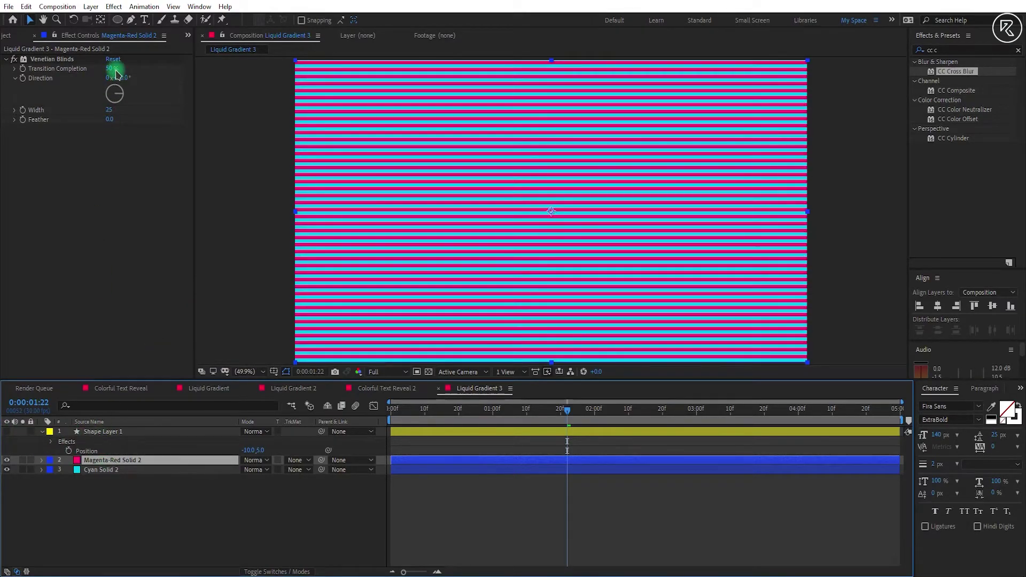
pyautogui.click(109, 109)
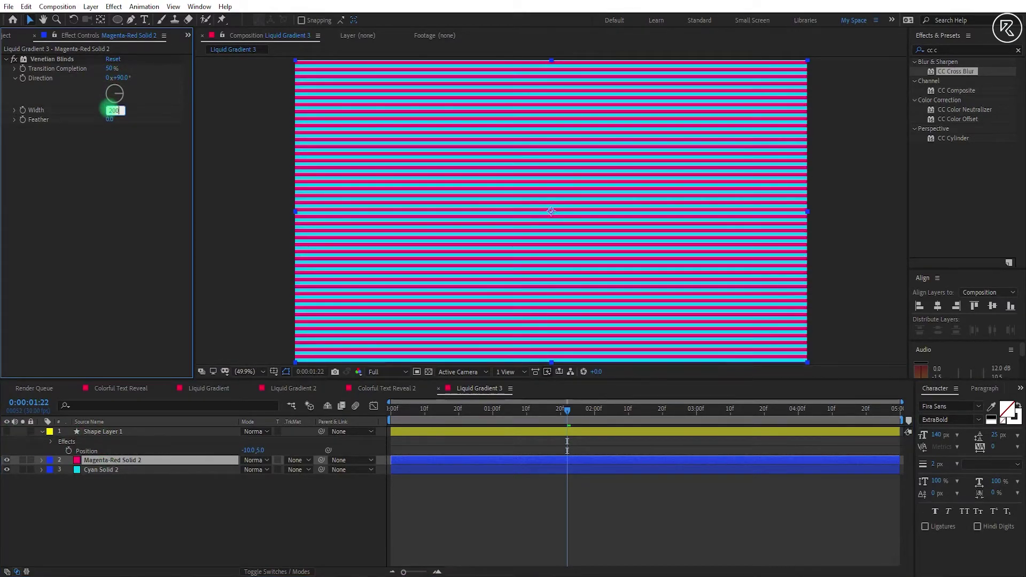
pyautogui.write('200')
pyautogui.press('Return')
# - Copy the CC Cross Blur effect from Shape Layer 1 to Magenta-Red Solid 2 and enable it there
pyautogui.click(109, 431)
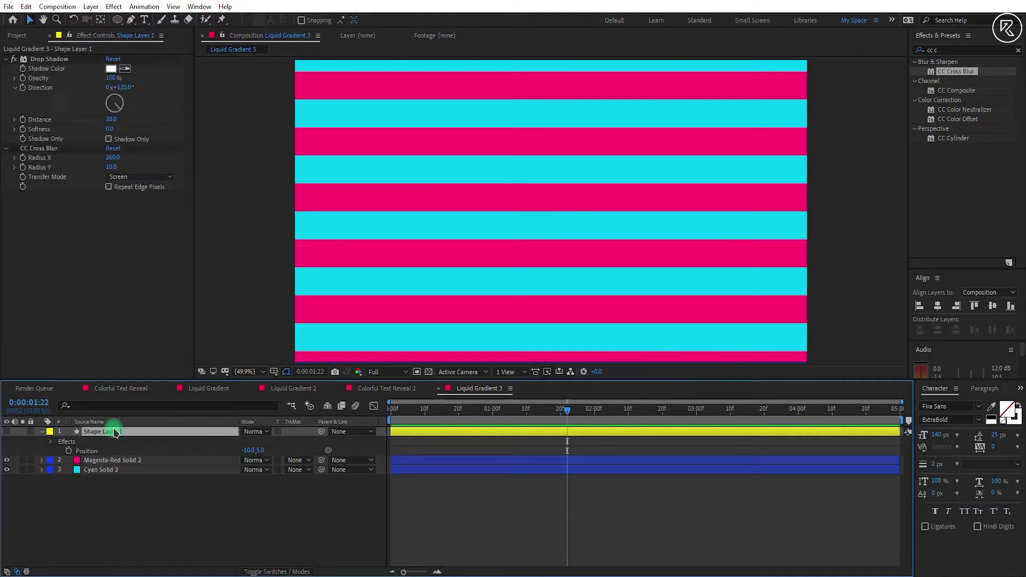
pyautogui.click(52, 149)
pyautogui.hotkey('ctrl', 'c')
pyautogui.click(113, 461)
pyautogui.click(108, 235)
pyautogui.hotkey('ctrl', 'v')
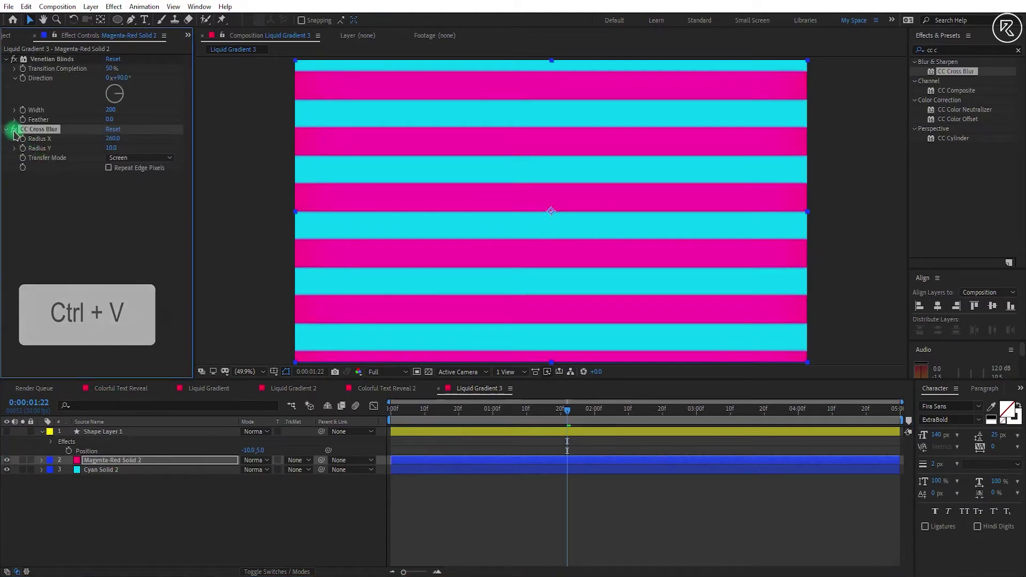
# - Set the solid's CC Cross Blur to Transfer Mode Blend, Radius X 10 and Radius Y 55
pyautogui.click(126, 158)
pyautogui.click(130, 171)
pyautogui.moveTo(112, 138); pyautogui.dragTo(139, 150)
pyautogui.click(113, 140)
pyautogui.write('0')
pyautogui.press('Return')
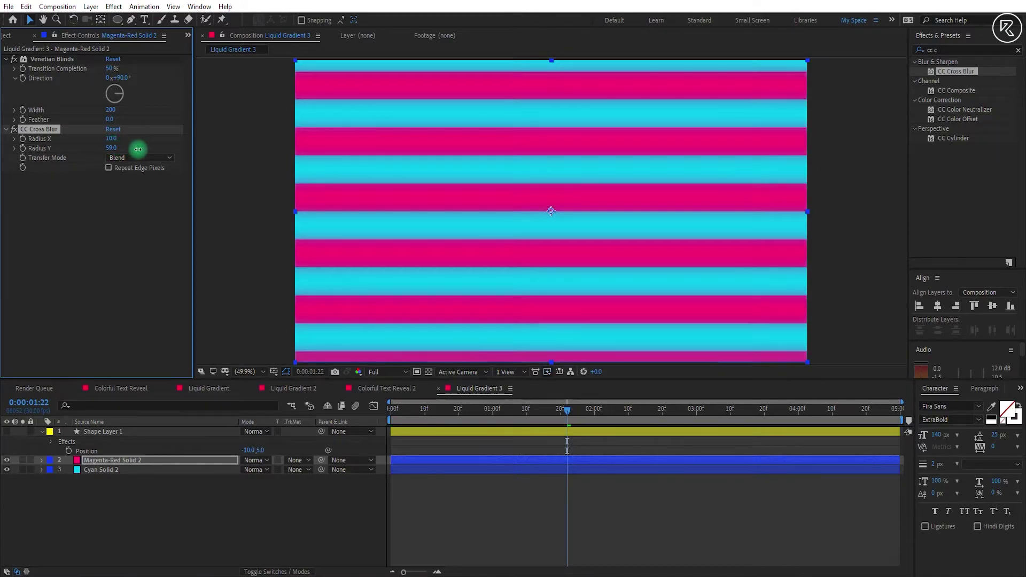
# - Duplicate the Colorful Text Reveal 2 composition in the project and open the copy
pyautogui.click(10, 36)
pyautogui.click(72, 148)
pyautogui.hotkey('ctrl', 'd')
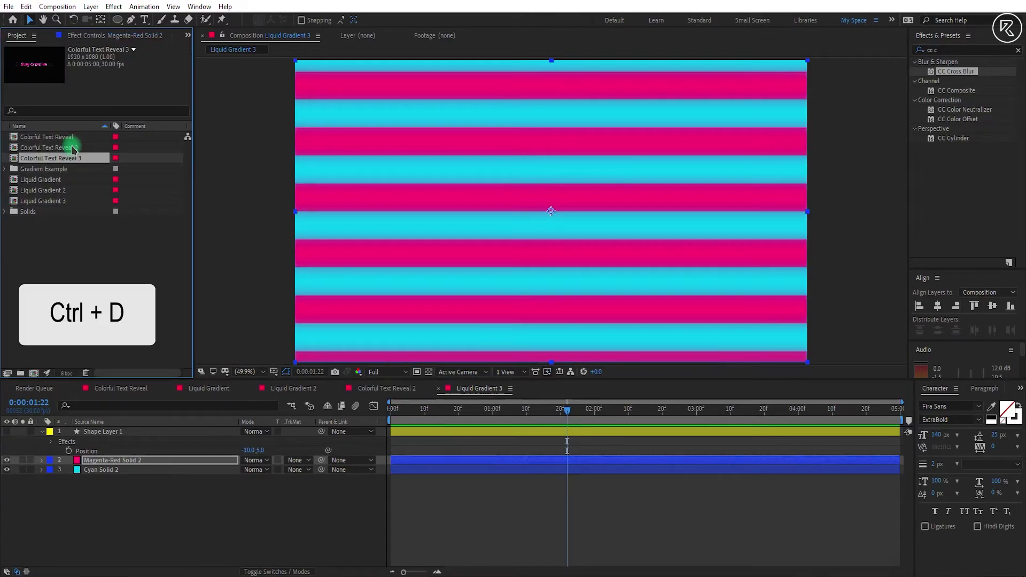
pyautogui.doubleClick(74, 159)
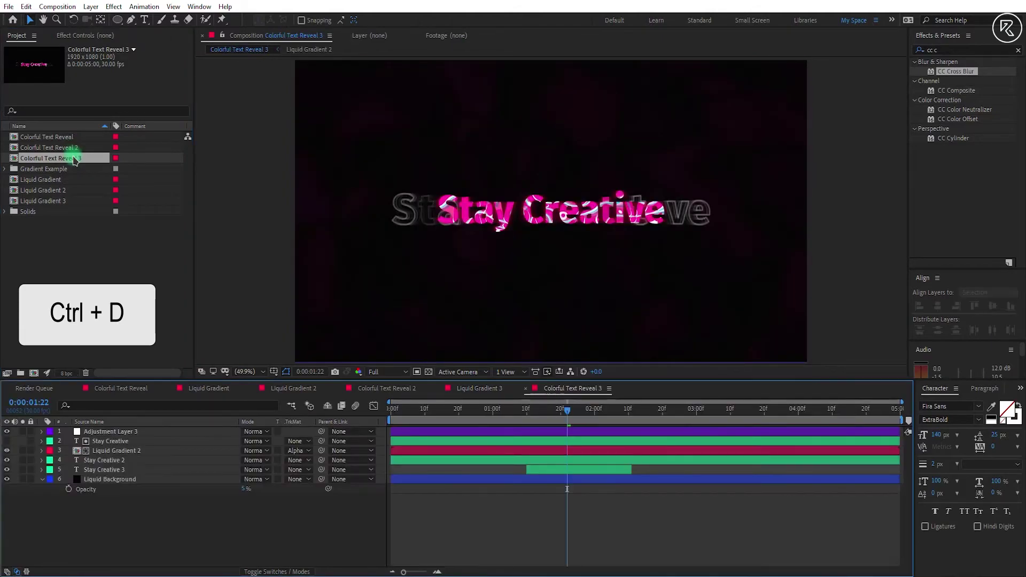
# - Replace the Liquid Gradient 2 layer in Colorful Text Reveal 3 with the Liquid Gradient 3 composition and preview it
pyautogui.click(102, 450)
pyautogui.click(51, 201)
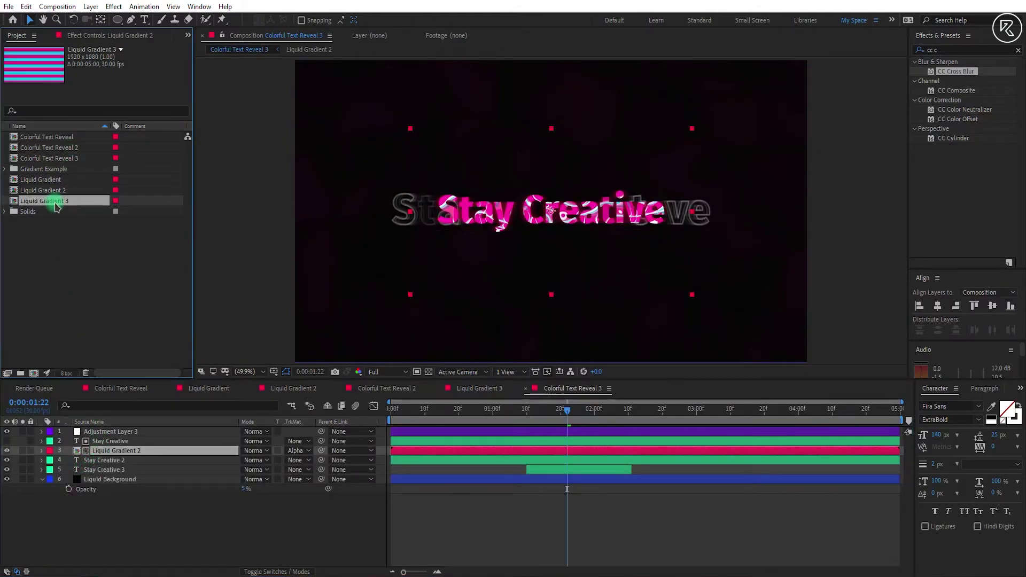
pyautogui.moveTo(51, 201); pyautogui.dragTo(143, 452)
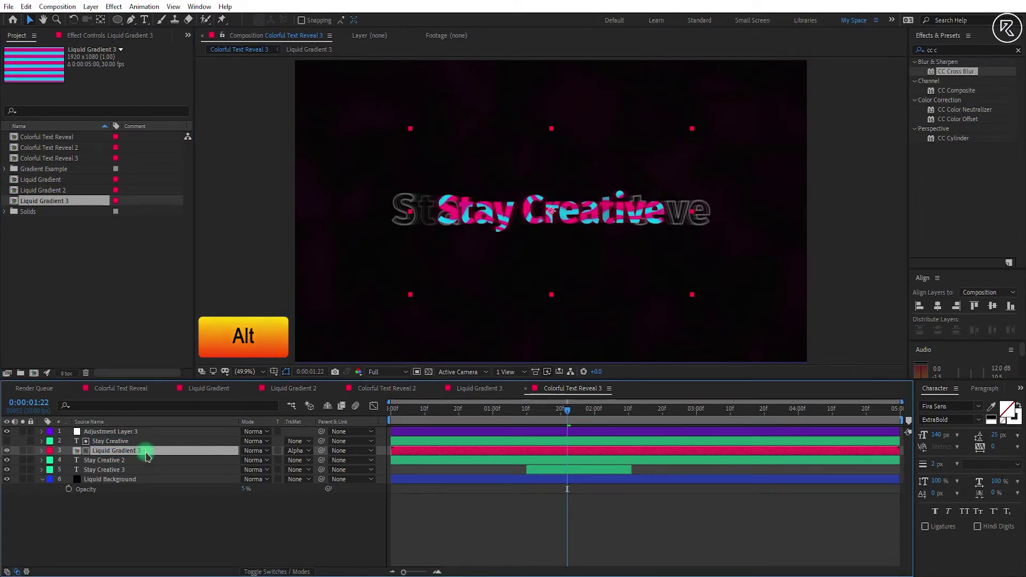
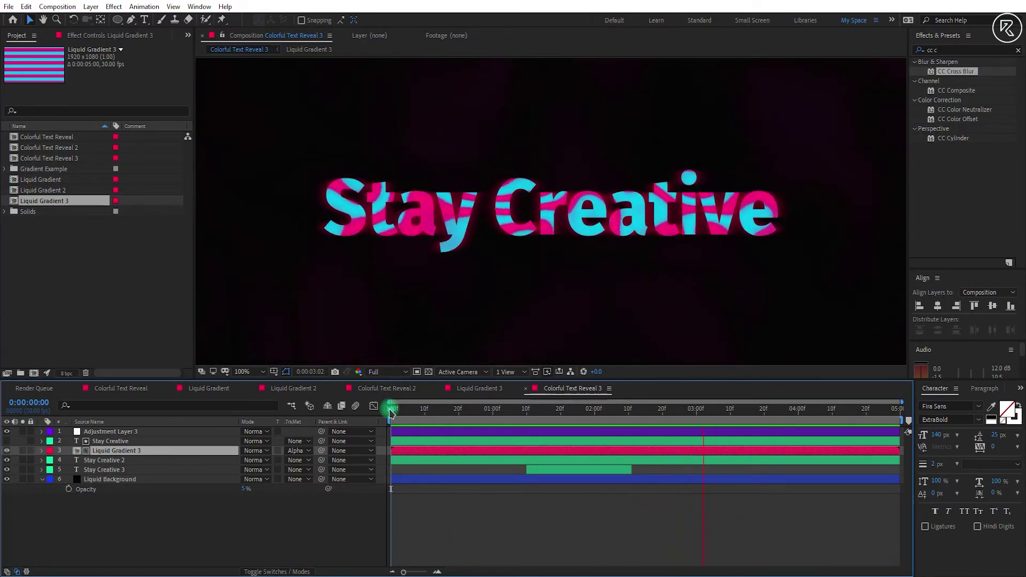
pyautogui.click(392, 411)
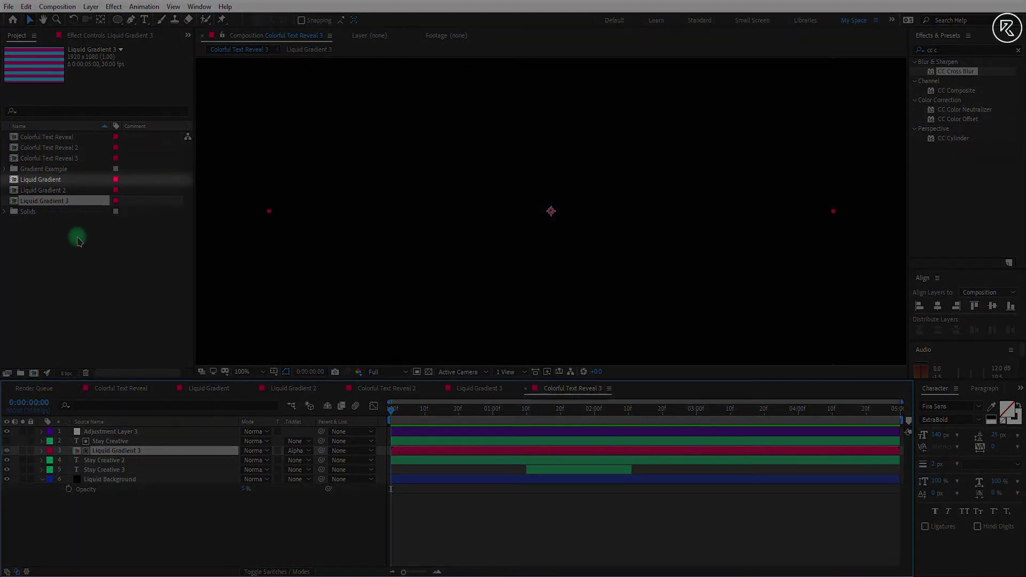
# - Duplicate the Liquid Gradient 3 composition in the project and open the copy
pyautogui.hotkey('ctrl', 'd')
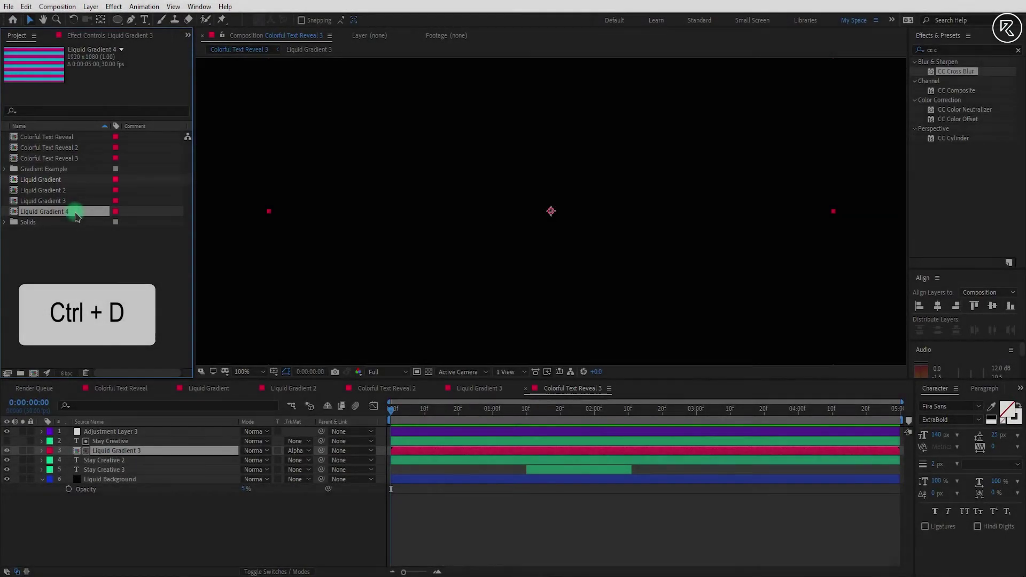
pyautogui.doubleClick(75, 211)
# - Turn off the CC Cross Blur effect on Magenta-Red Solid 2 in Liquid Gradient 4
pyautogui.click(88, 431)
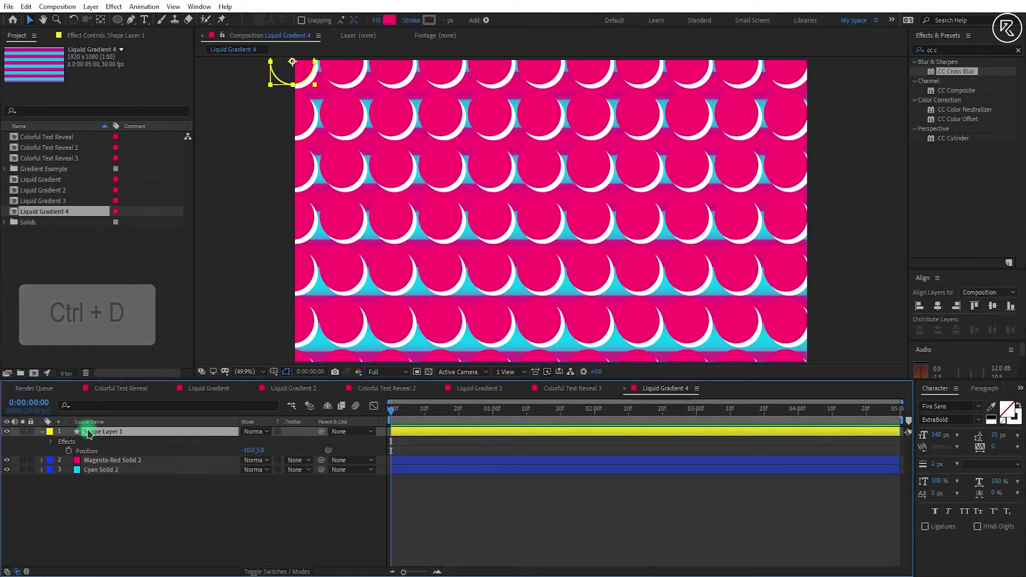
pyautogui.click(104, 37)
pyautogui.click(110, 460)
pyautogui.click(14, 59)
pyautogui.click(14, 130)
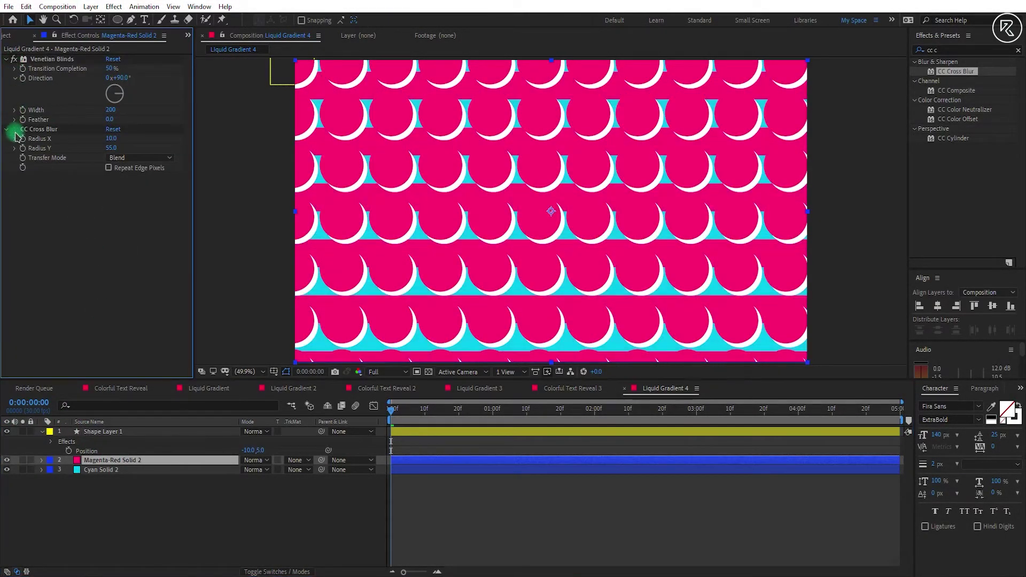
# - Recolor the Magenta-Red Solid 2 layer to white (FFFFFF) as a new solid and set its Venetian Blinds width to 25
pyautogui.click(90, 7)
pyautogui.click(107, 30)
pyautogui.click(299, 336)
pyautogui.moveTo(99, 176); pyautogui.dragTo(77, 152)
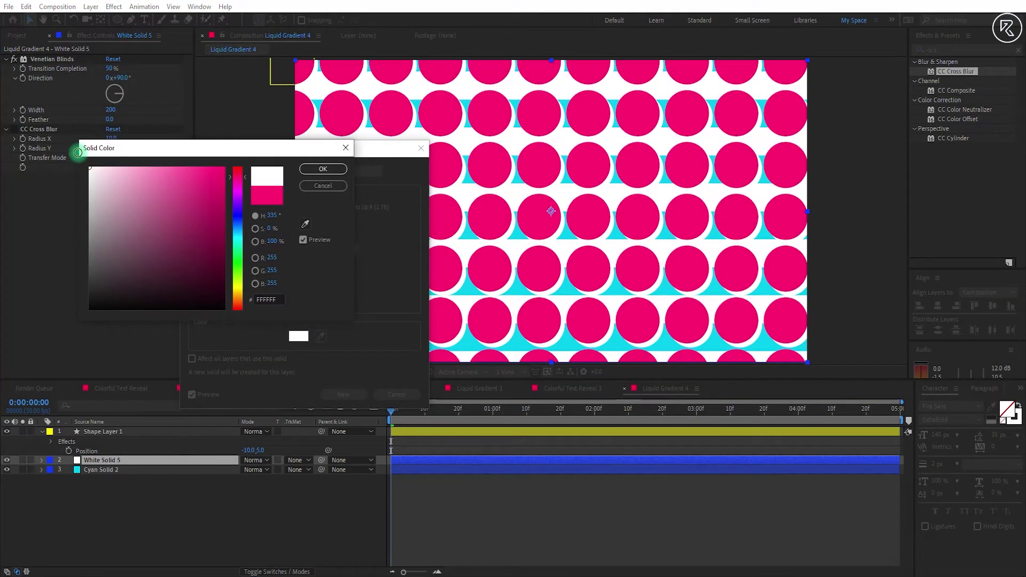
pyautogui.click(323, 169)
pyautogui.click(343, 394)
pyautogui.moveTo(111, 110); pyautogui.dragTo(113, 110)
# - Apply the Gradient Ramp effect to Shape Layer 1 and place it above Drop Shadow in the effect order
pyautogui.click(948, 49)
pyautogui.write('gradi')
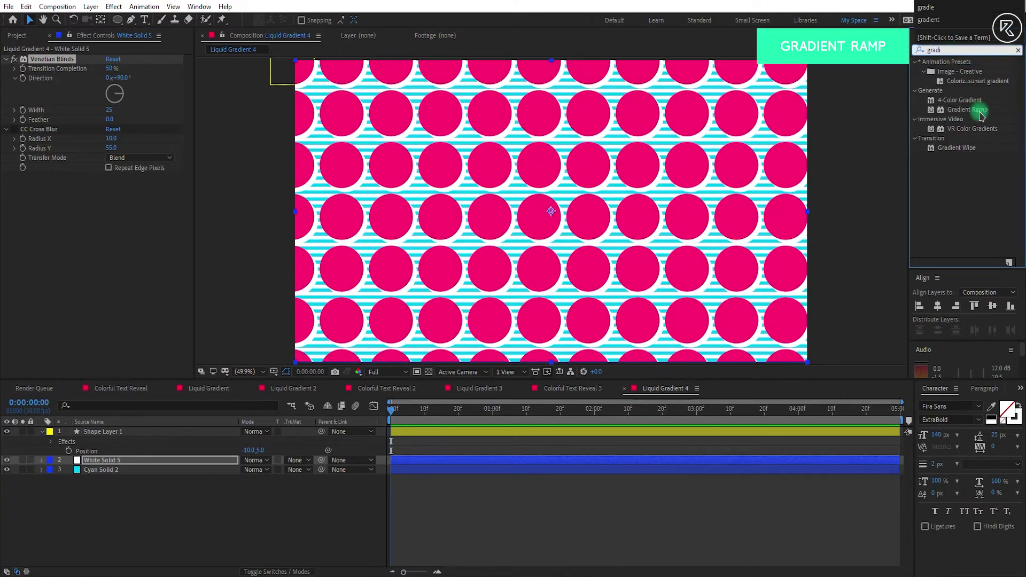
pyautogui.moveTo(982, 117); pyautogui.dragTo(490, 433)
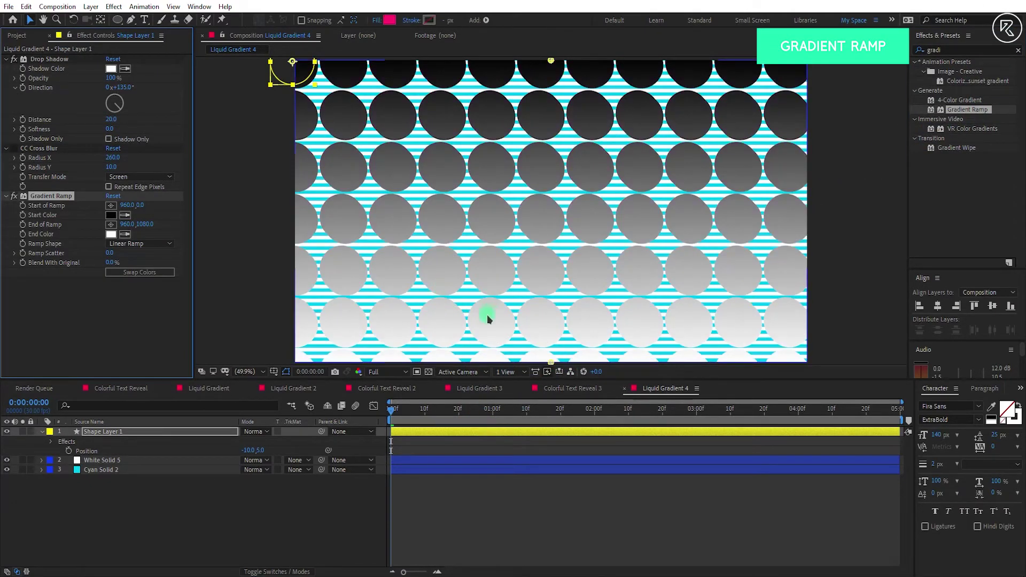
pyautogui.moveTo(74, 196); pyautogui.dragTo(69, 61)
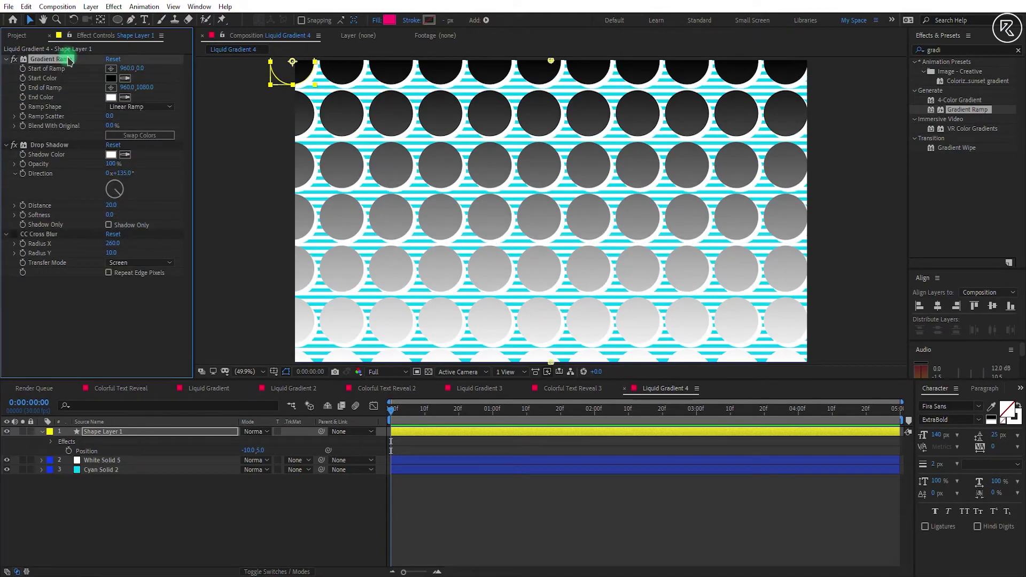
# - Set the start color of Shape Layer 1's Gradient Ramp to a golden yellow
pyautogui.click(111, 78)
pyautogui.moveTo(243, 297); pyautogui.dragTo(243, 291)
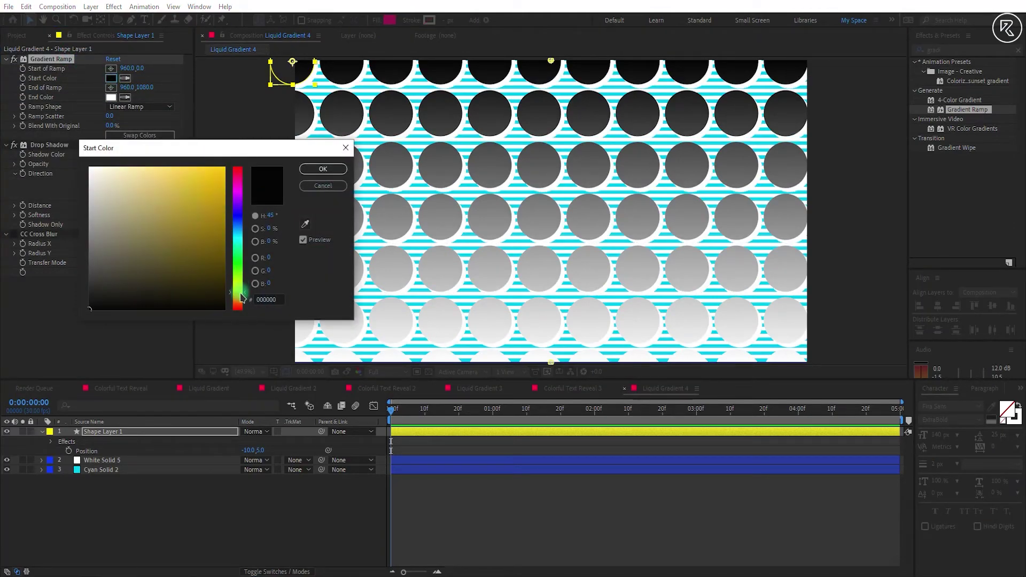
pyautogui.moveTo(214, 192); pyautogui.dragTo(225, 155)
pyautogui.click(321, 174)
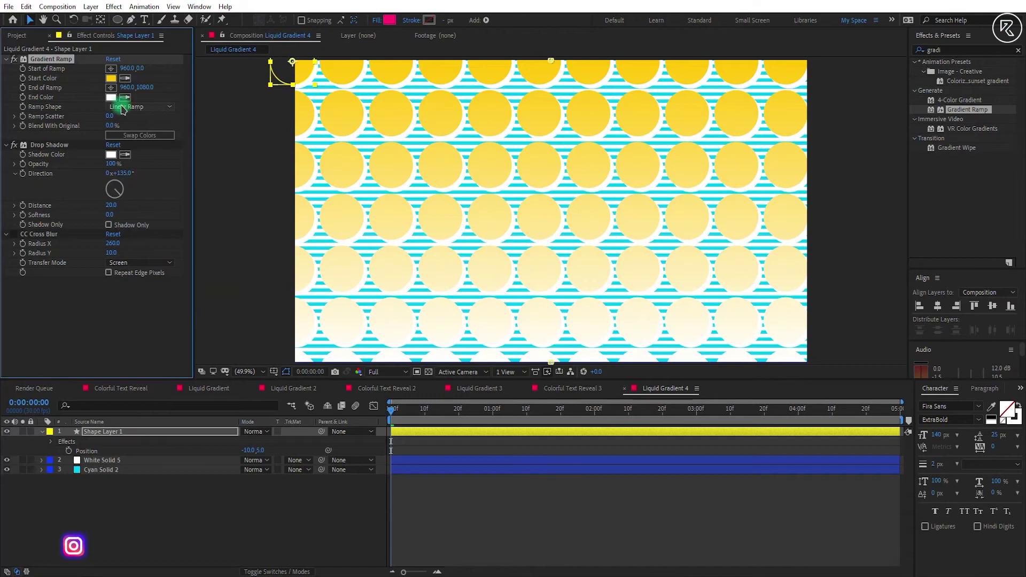
# - Set the end color of Shape Layer 1's Gradient Ramp to a dark orange-red, about A93400
pyautogui.click(110, 97)
pyautogui.click(238, 302)
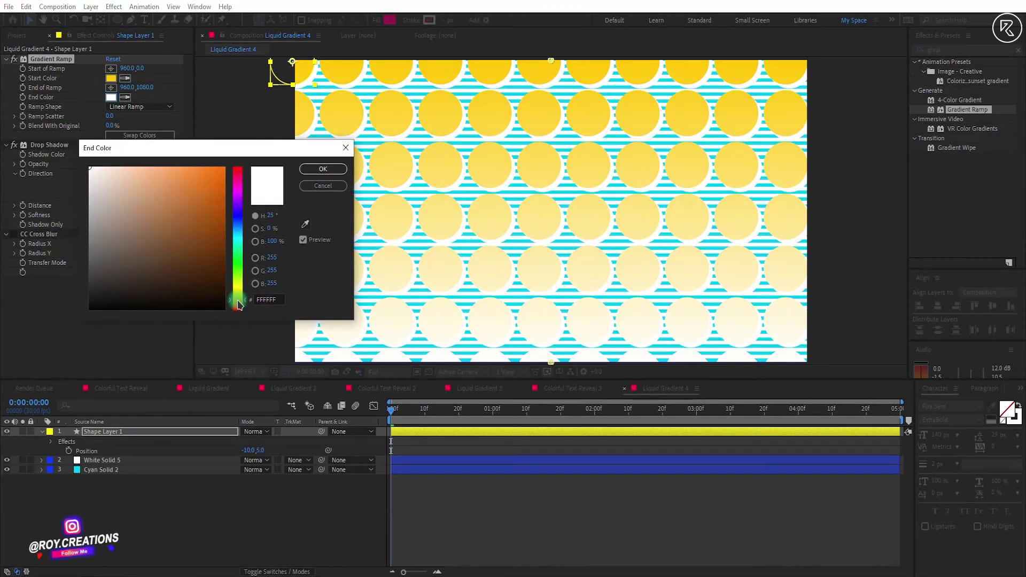
pyautogui.click(224, 199)
pyautogui.click(238, 306)
pyautogui.moveTo(225, 213); pyautogui.dragTo(231, 215)
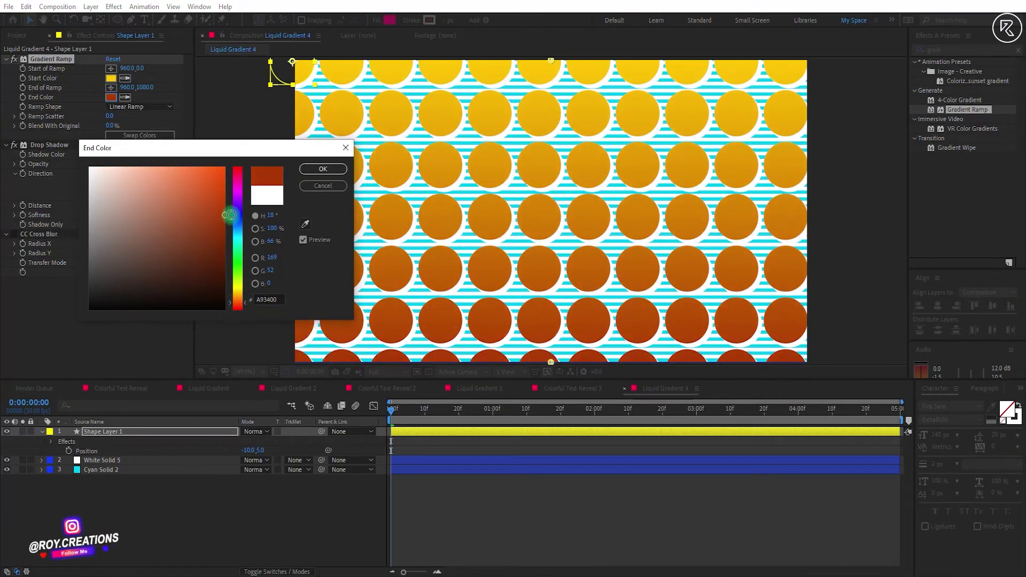
pyautogui.click(321, 168)
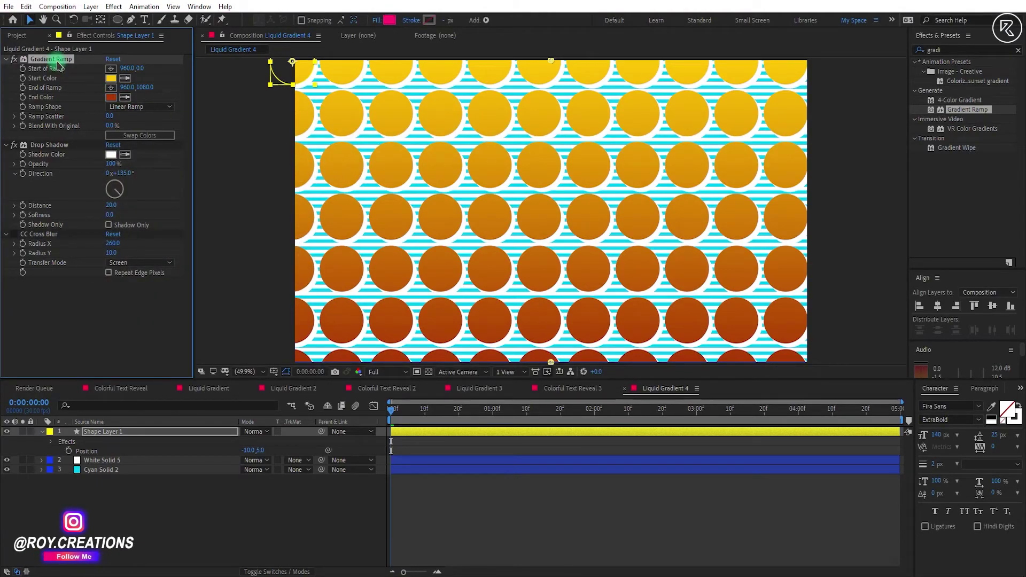
# - Copy the Gradient Ramp effect from Shape Layer 1 to the Cyan Solid 2 layer
pyautogui.hotkey('ctrl', 'c')
pyautogui.click(129, 470)
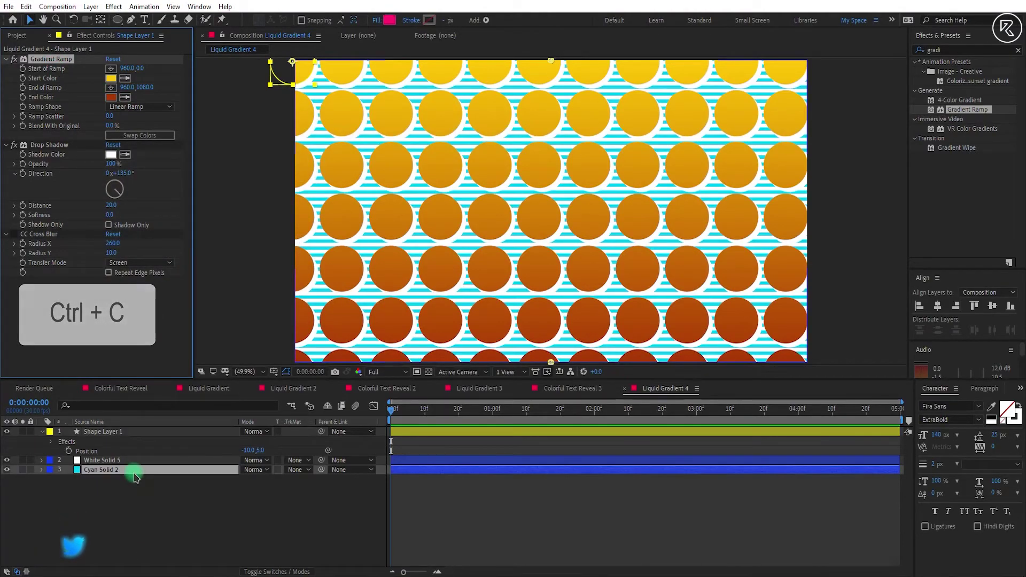
pyautogui.hotkey('ctrl', 'v')
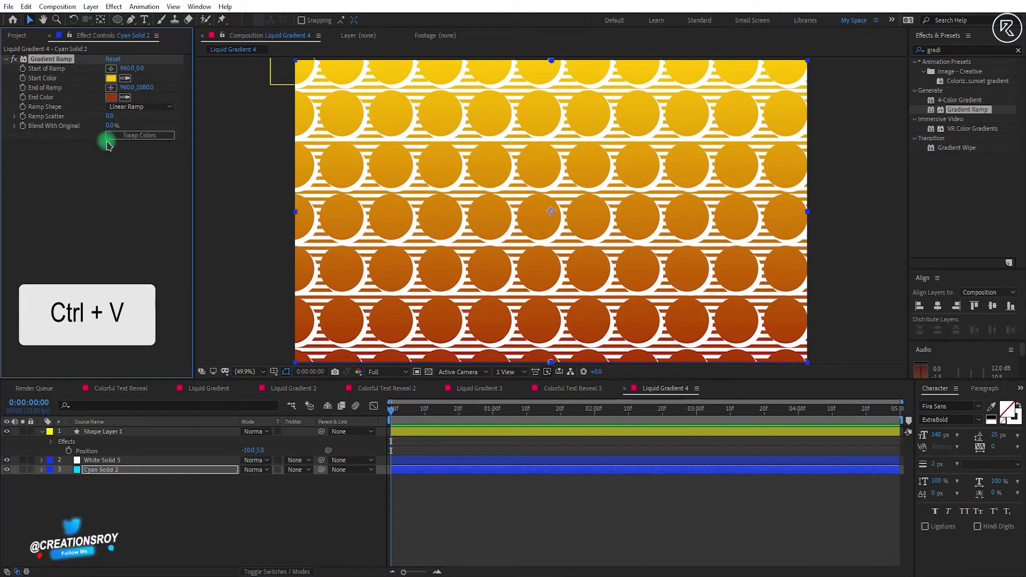
# - Duplicate the Colorful Text Reveal 3 composition in the project and open the copy
pyautogui.click(17, 35)
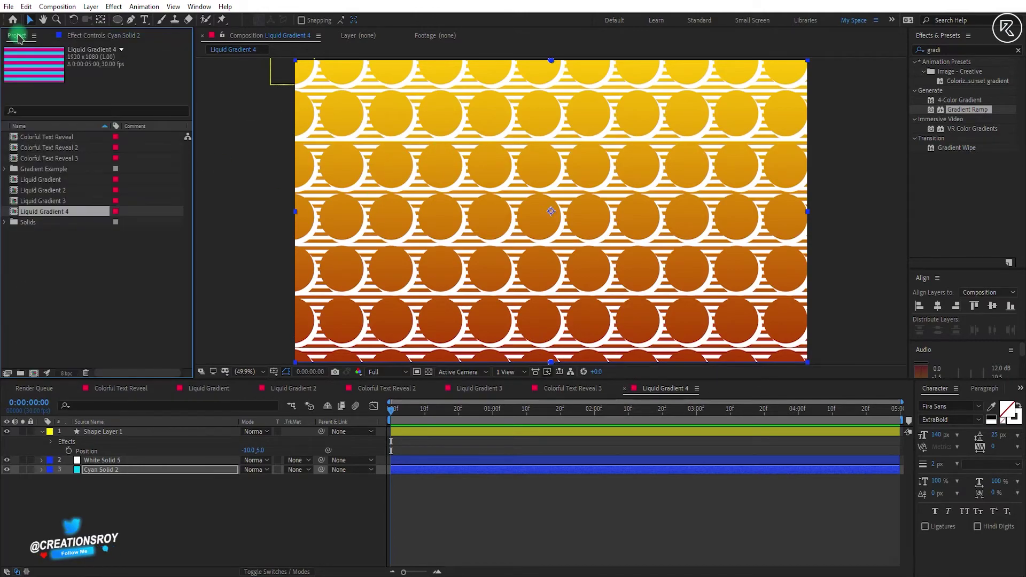
pyautogui.click(71, 162)
pyautogui.hotkey('ctrl', 'd')
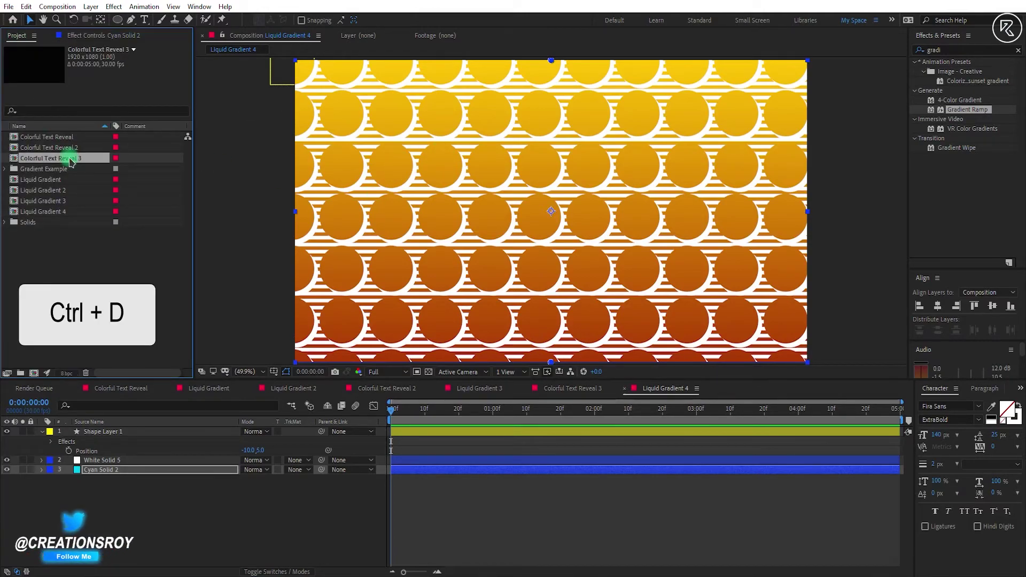
pyautogui.doubleClick(77, 168)
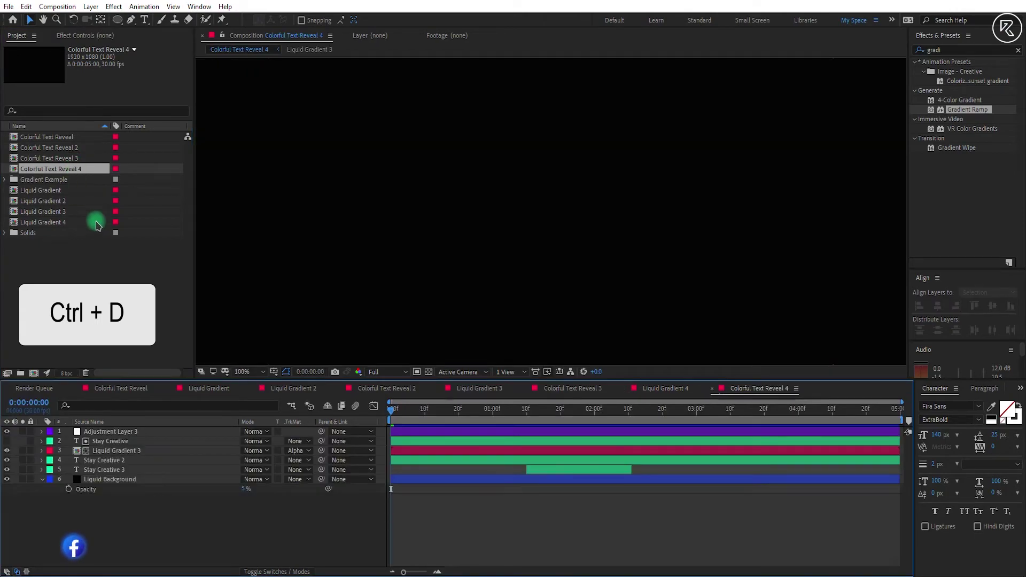
# - Replace the Liquid Gradient 3 layer in Colorful Text Reveal 4 with the Liquid Gradient 4 composition and check a frame around 0:00:02:03
pyautogui.moveTo(531, 416); pyautogui.dragTo(558, 417)
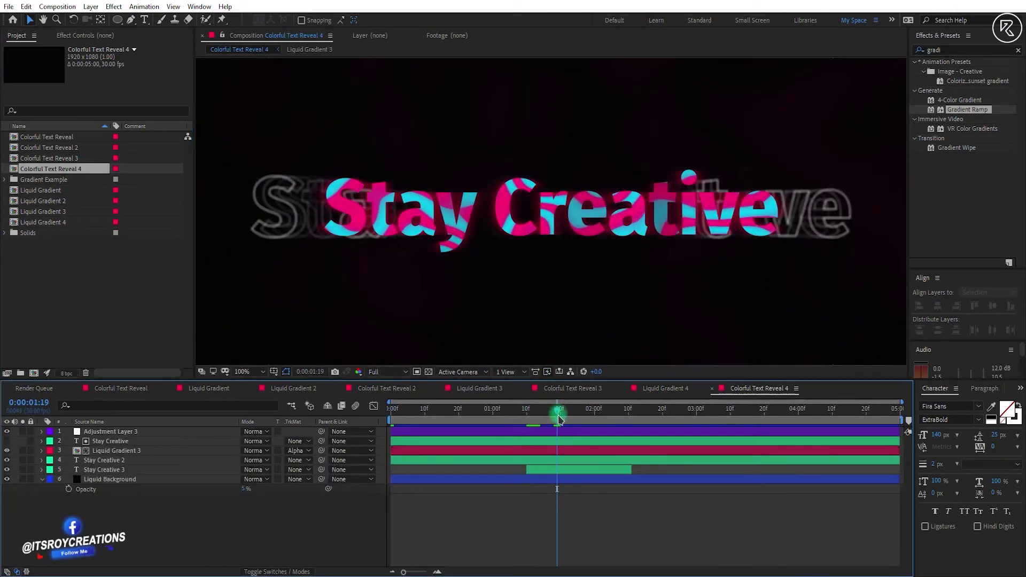
pyautogui.click(515, 453)
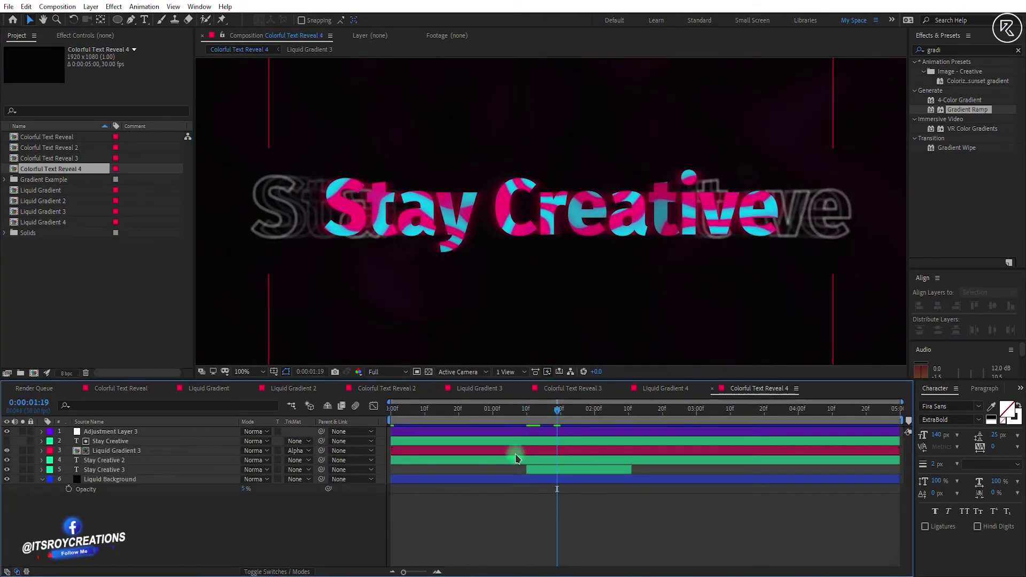
pyautogui.click(66, 224)
pyautogui.moveTo(86, 259); pyautogui.dragTo(137, 450)
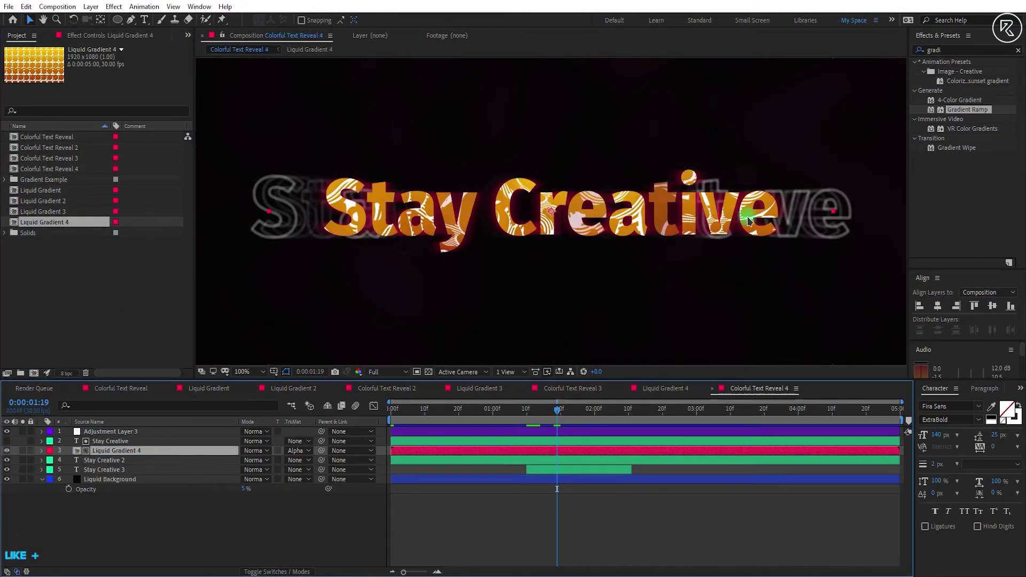
pyautogui.click(604, 409)
pyautogui.hotkey('shift', '/')
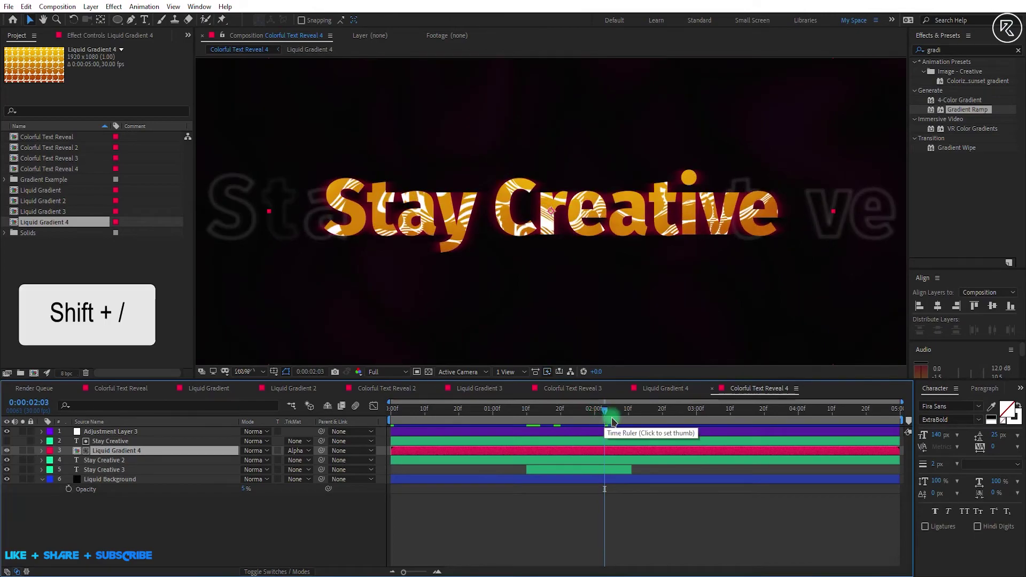
# - Open the Gradient composition from the Gradient Example folder and view the effects on the green circle, Shape Layer 4
pyautogui.click(5, 179)
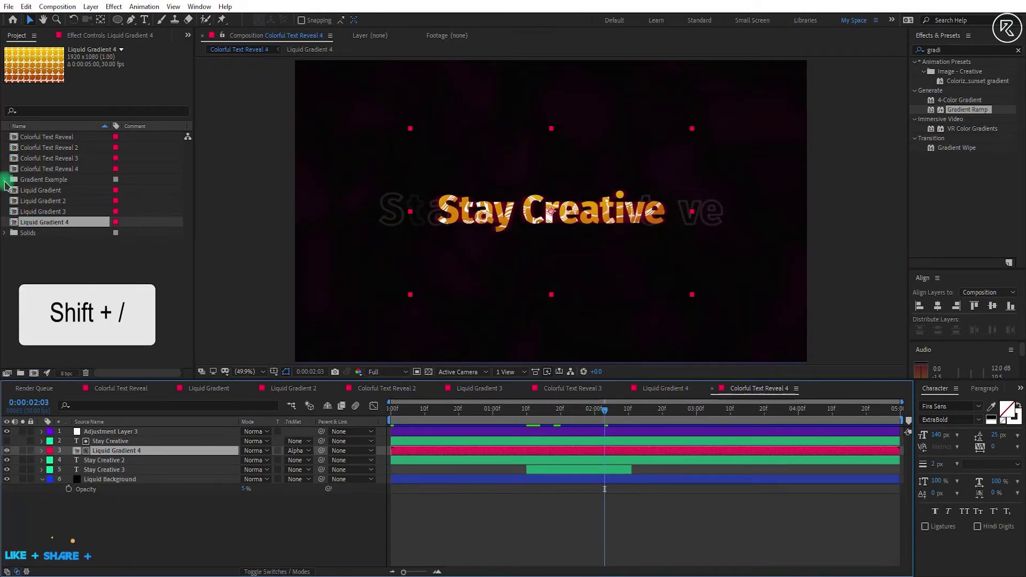
pyautogui.click(43, 190)
pyautogui.doubleClick(52, 191)
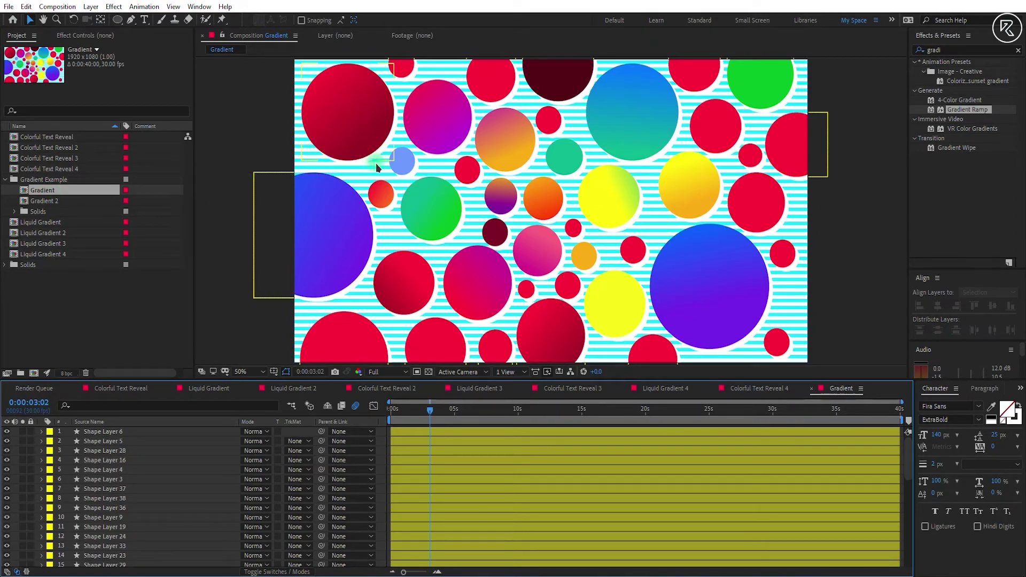
pyautogui.click(356, 131)
pyautogui.click(345, 219)
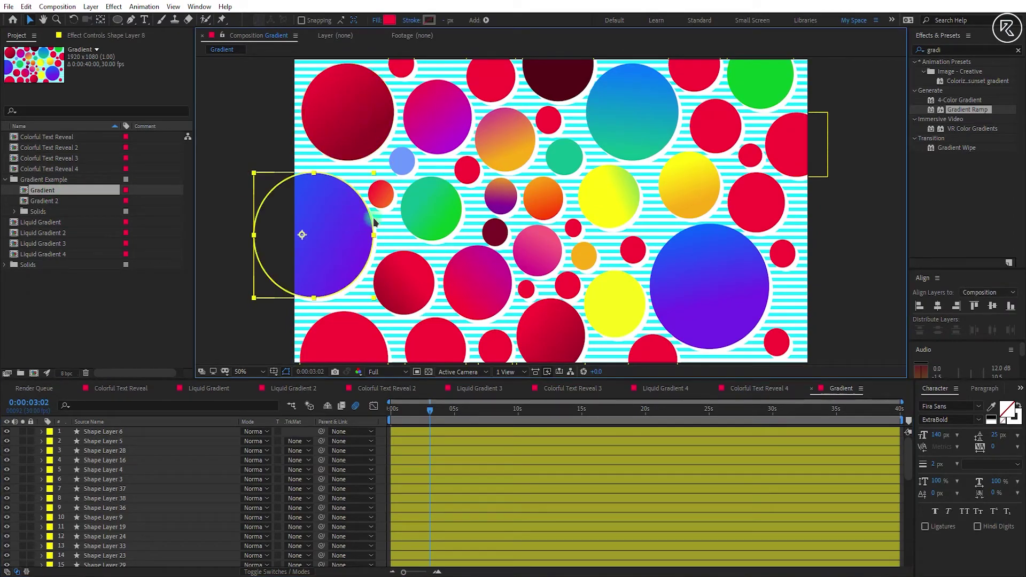
pyautogui.click(432, 215)
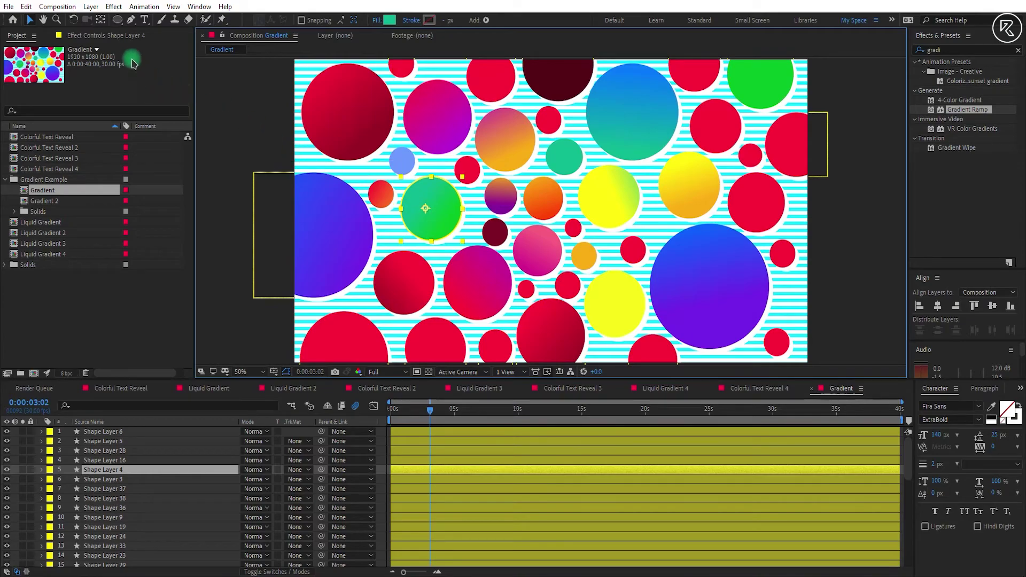
pyautogui.click(124, 37)
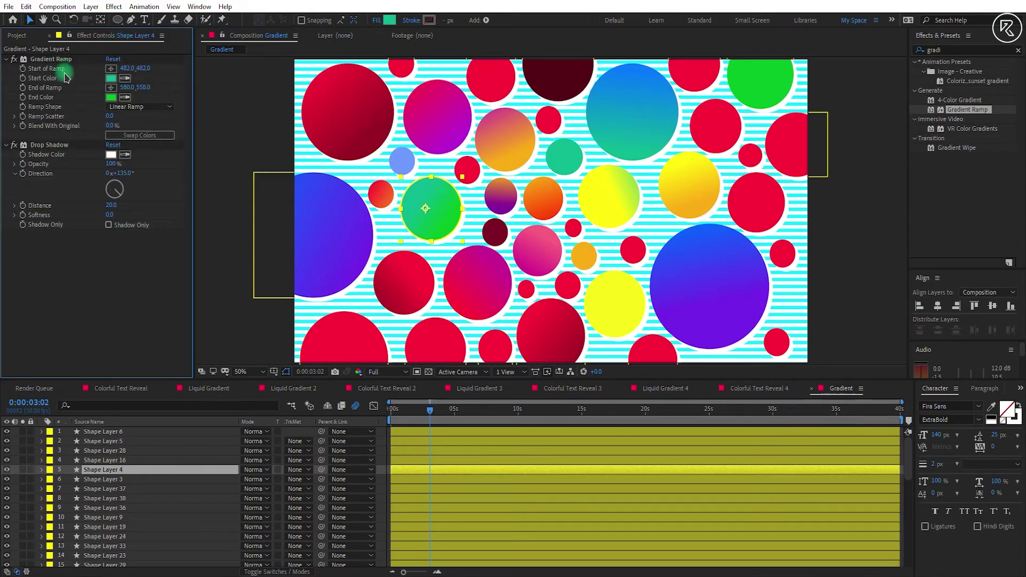
# - Examine the effects on several other circles and the layer stack in Gradient, and open the Gradient 2 composition for comparison
pyautogui.click(301, 231)
pyautogui.click(540, 330)
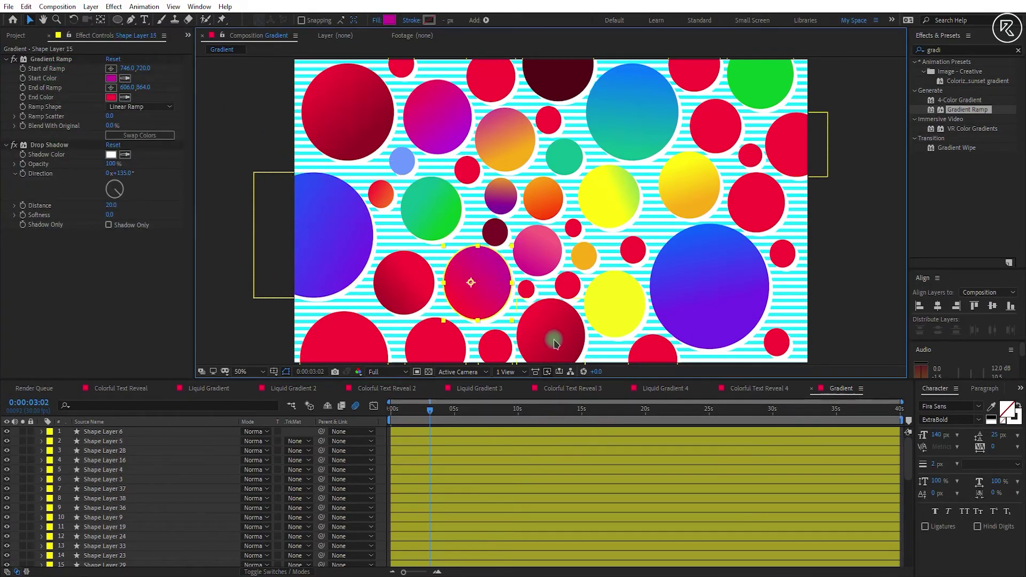
pyautogui.click(554, 344)
pyautogui.click(711, 291)
pyautogui.scroll(-5, 571, 490)
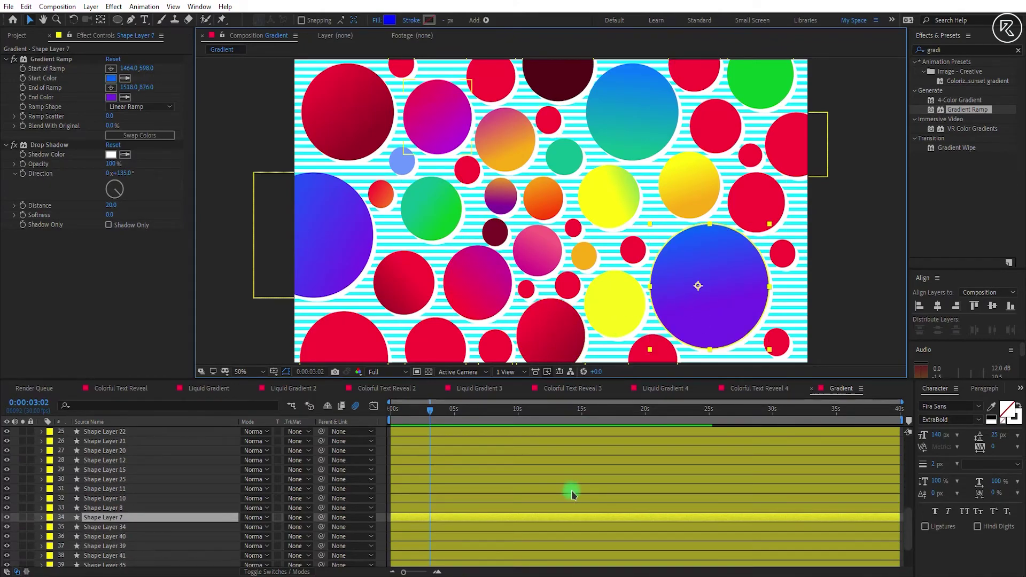
pyautogui.scroll(5, 571, 492)
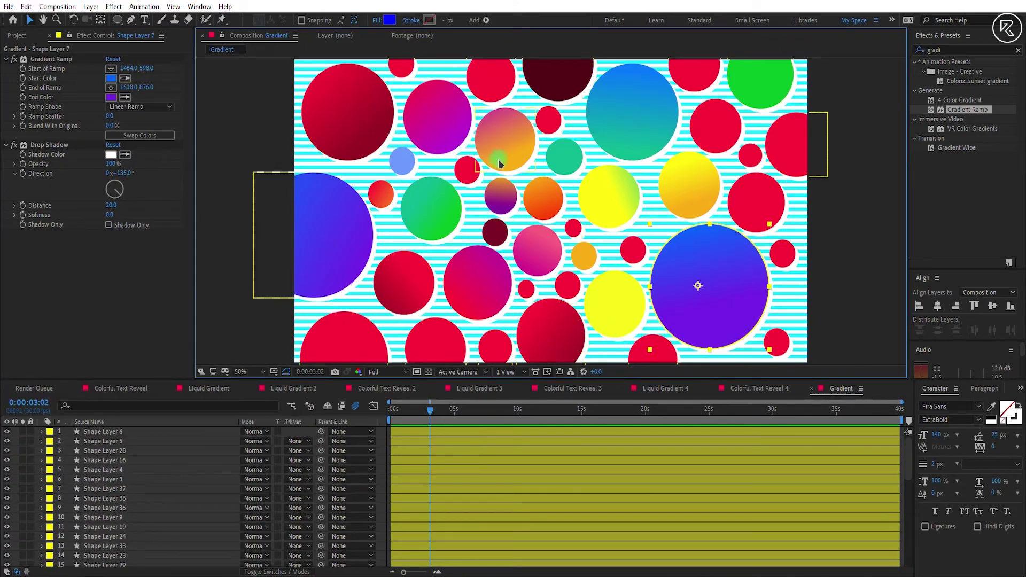
pyautogui.click(14, 36)
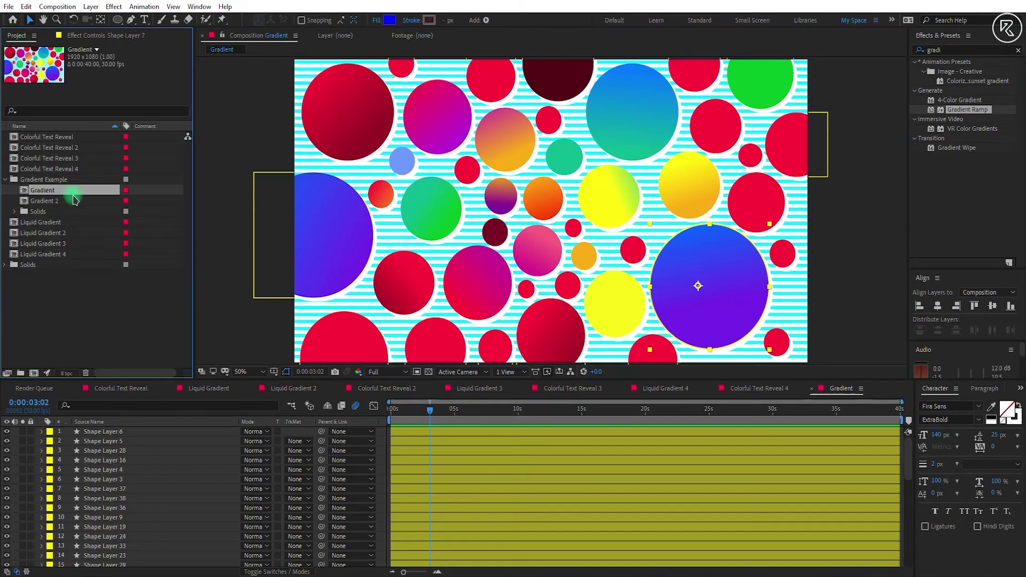
pyautogui.doubleClick(70, 201)
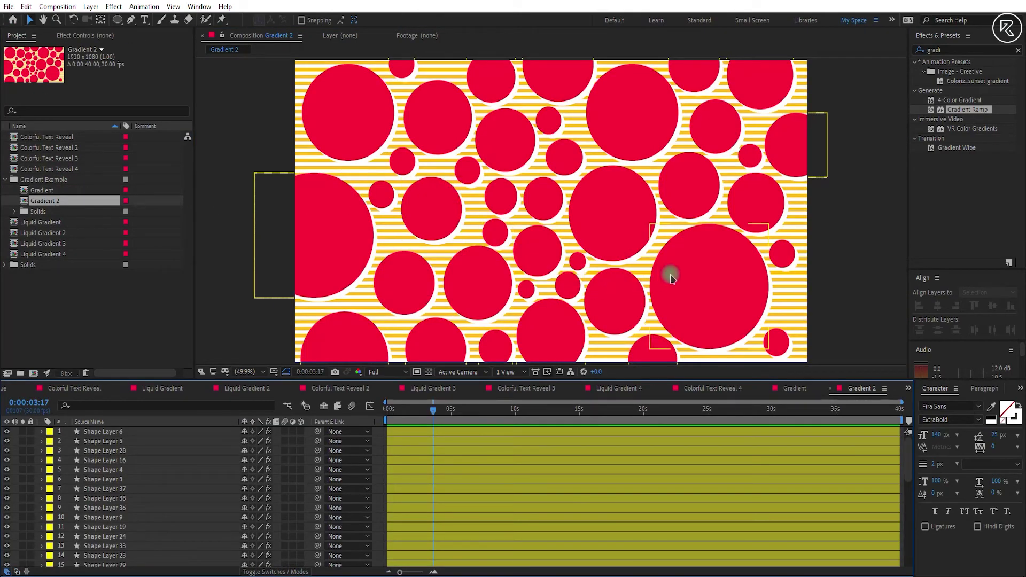
# - Duplicate the Colorful Text Reveal 4 composition in the project and open the copy
pyautogui.click(69, 169)
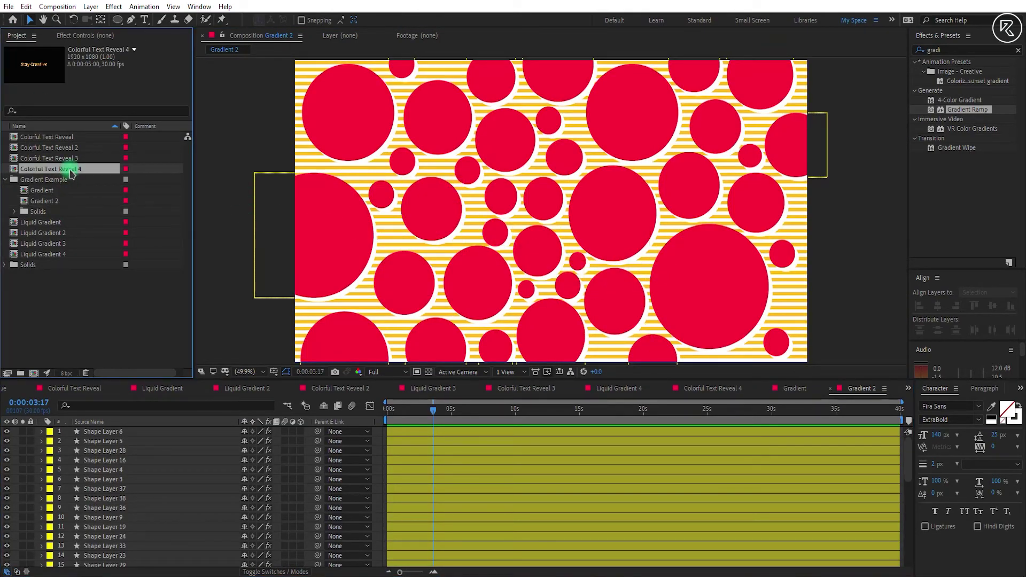
pyautogui.hotkey('ctrl', 'd')
pyautogui.doubleClick(72, 180)
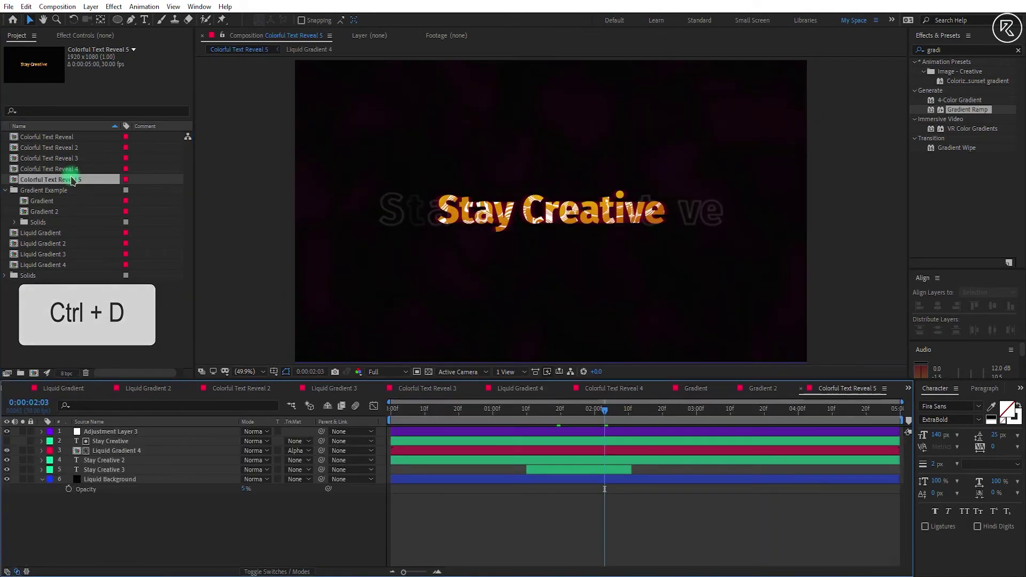
# - Replace the Liquid Gradient 4 layer in Colorful Text Reveal 5 with the Gradient composition
pyautogui.press('/')
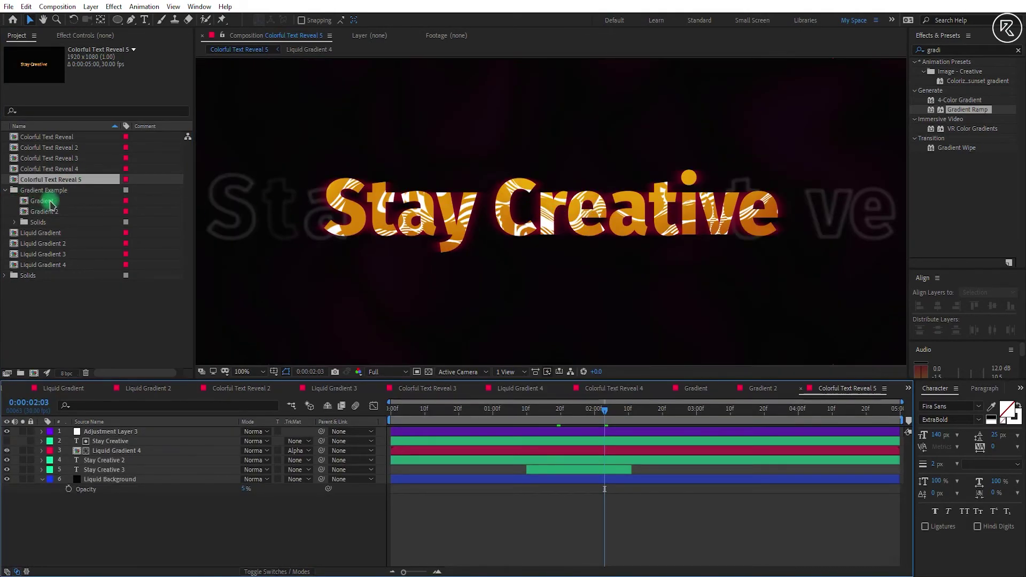
pyautogui.click(94, 450)
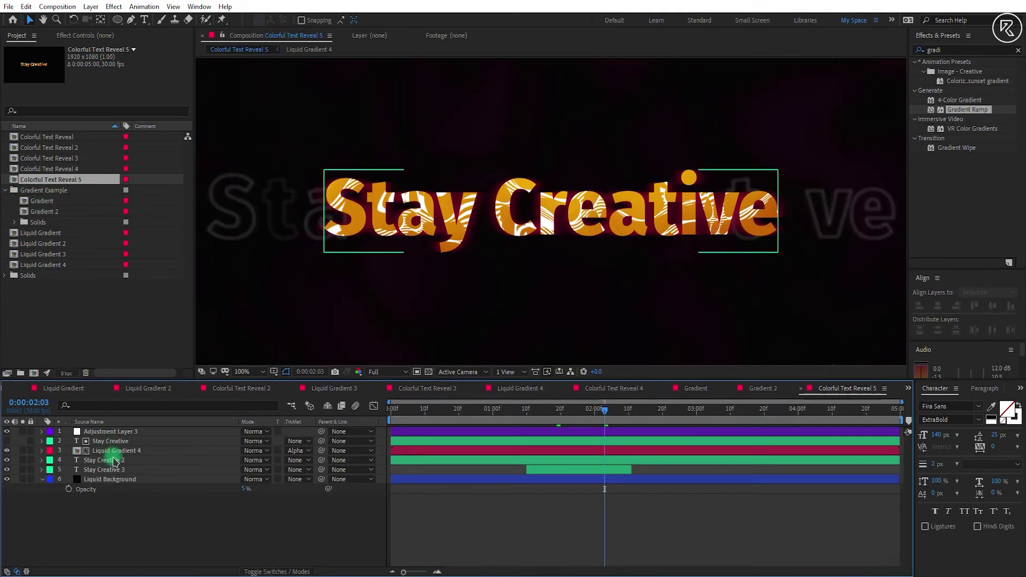
pyautogui.click(68, 203)
pyautogui.moveTo(68, 202); pyautogui.dragTo(124, 456)
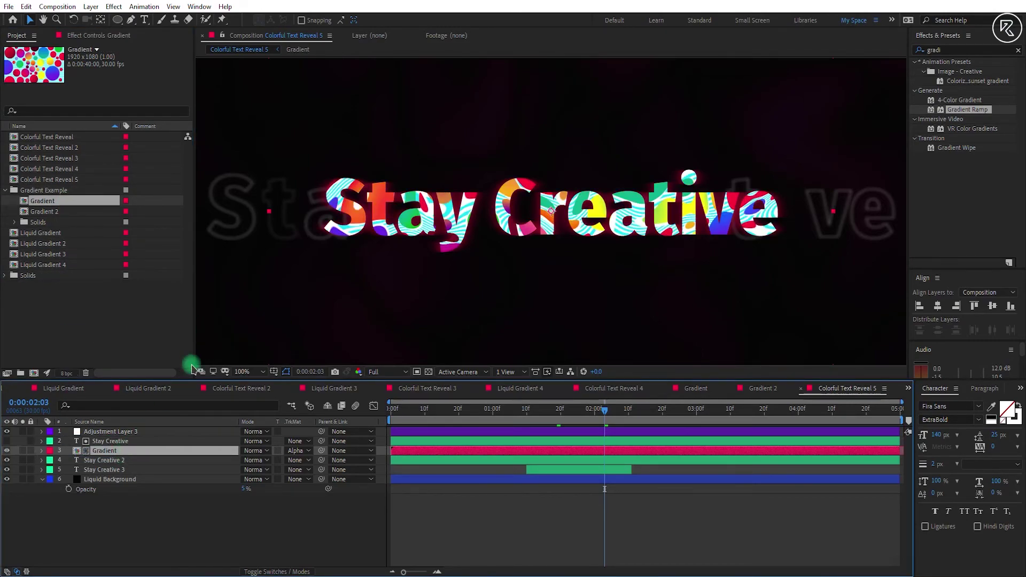
# - Swap the source of the gradient layer in Colorful Text Reveal 5 to the Gradient 2 composition
pyautogui.click(50, 212)
pyautogui.moveTo(50, 211); pyautogui.dragTo(126, 455)
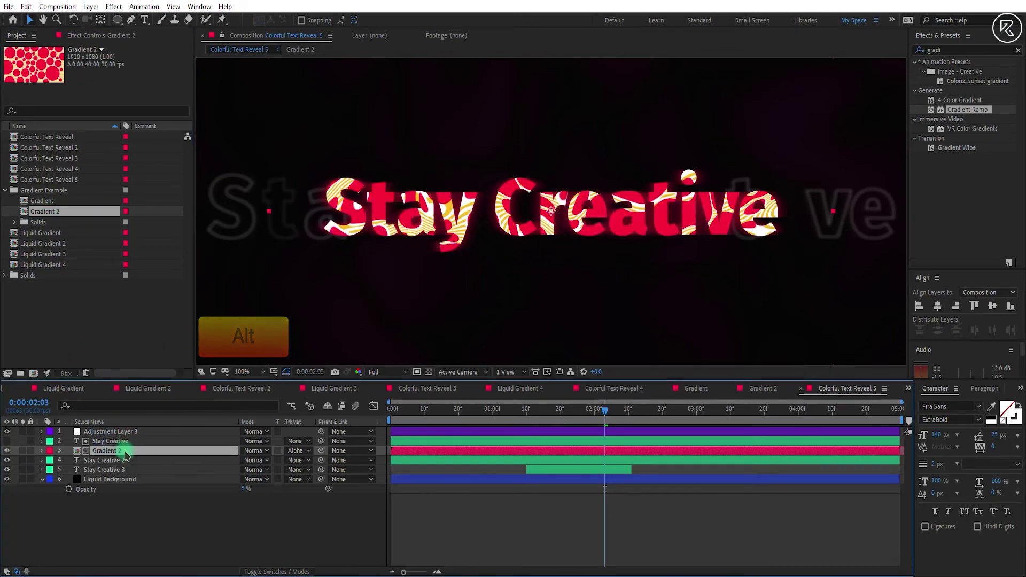